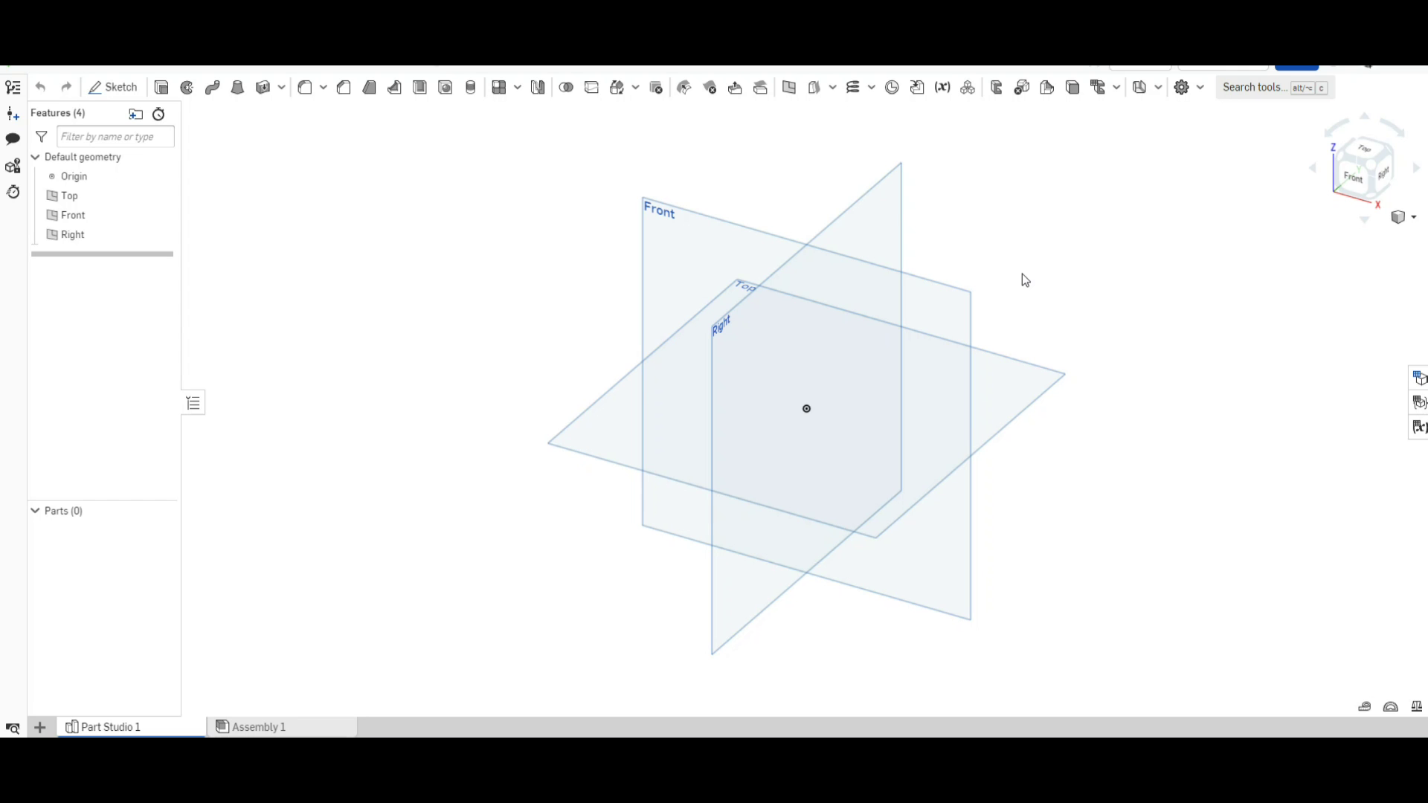
Step: Select the Top plane and view it straight on
{"action": "right_click_drag", "start_coordinate": [729, 464], "coordinate": [599, 174]}
{"action": "left_click", "coordinate": [674, 195]}
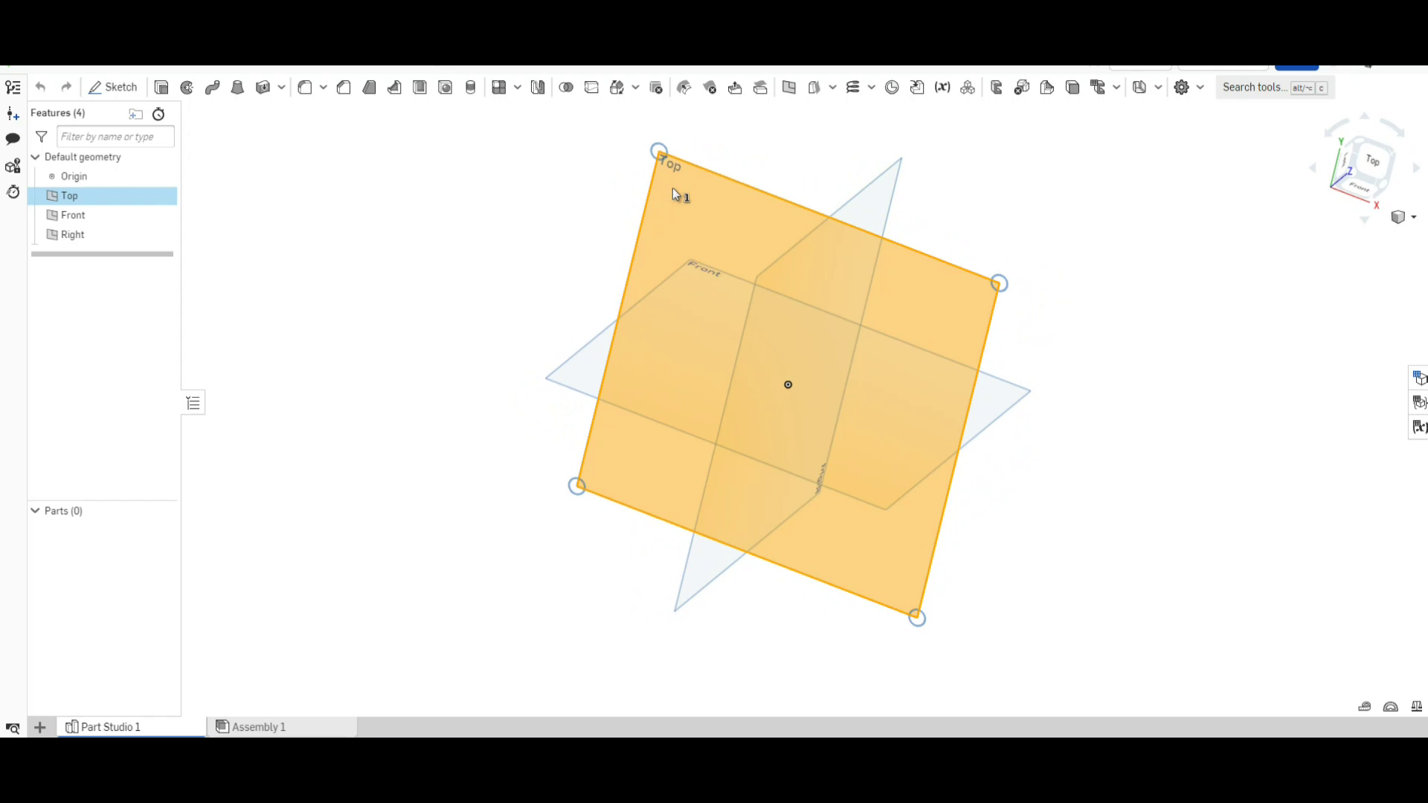
{"action": "key", "text": "n"}
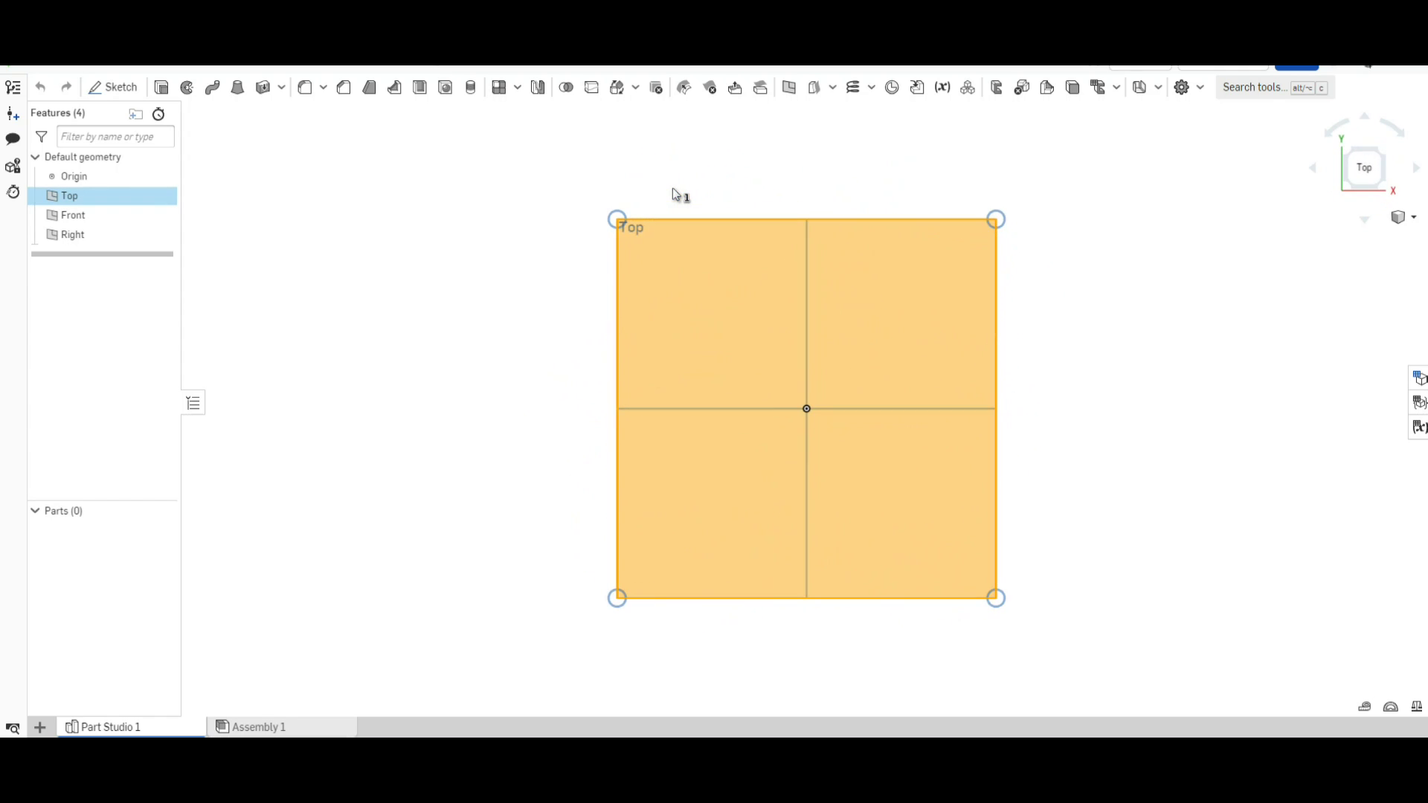
Step: Sketch a 70 × 30 corner rectangle on the Top plane, anchored at the origin
{"action": "left_click", "coordinate": [118, 88]}
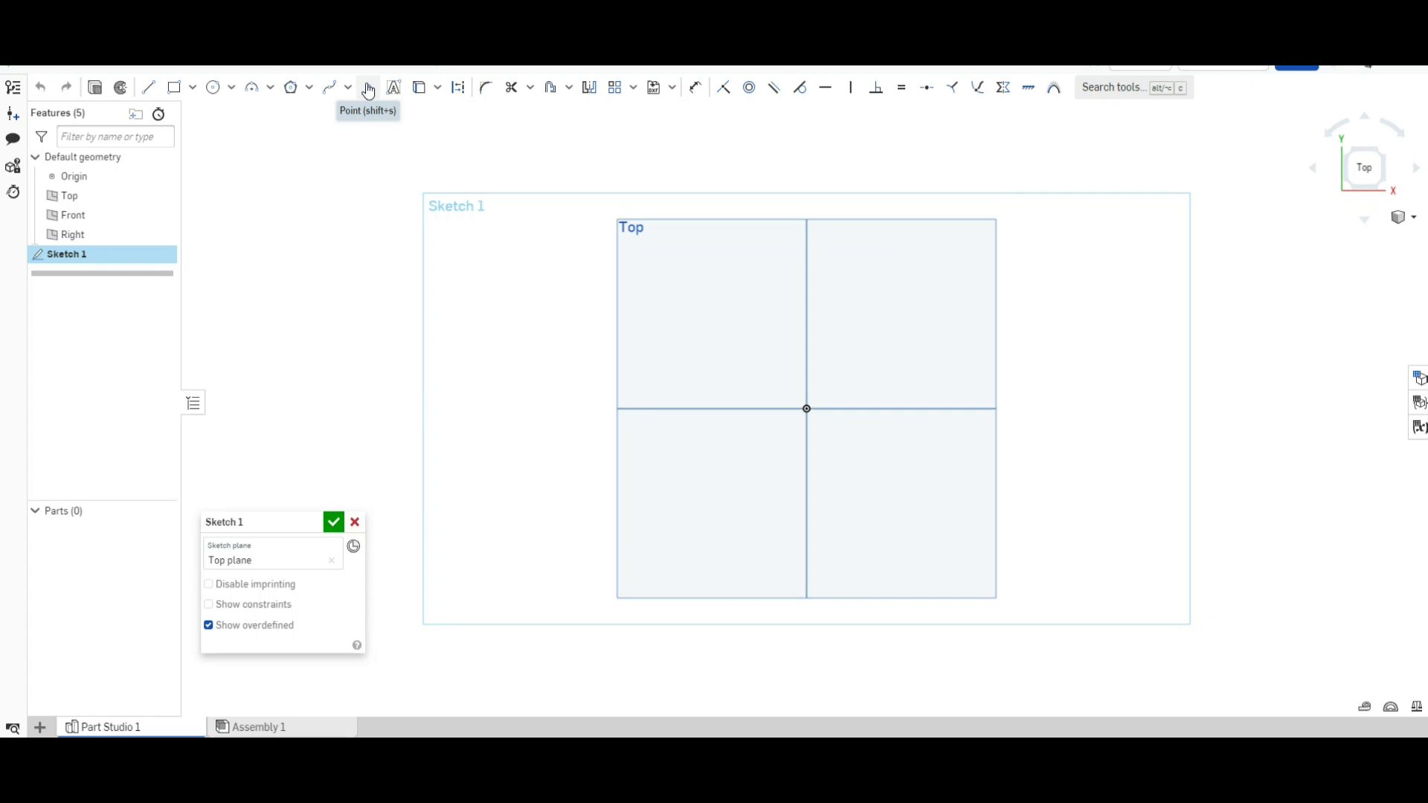
{"action": "left_click", "coordinate": [174, 89]}
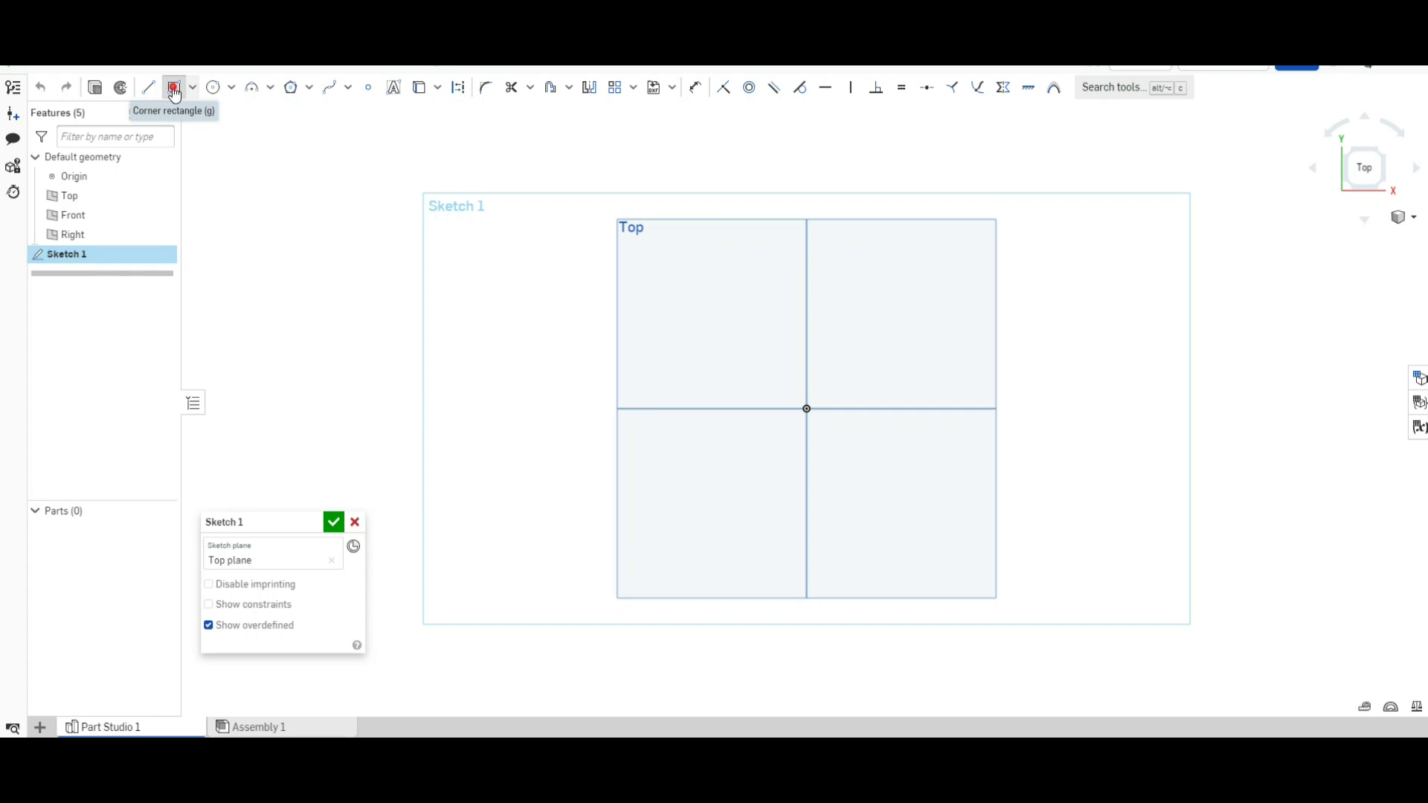
{"action": "left_click", "coordinate": [806, 408]}
{"action": "left_click", "coordinate": [603, 310]}
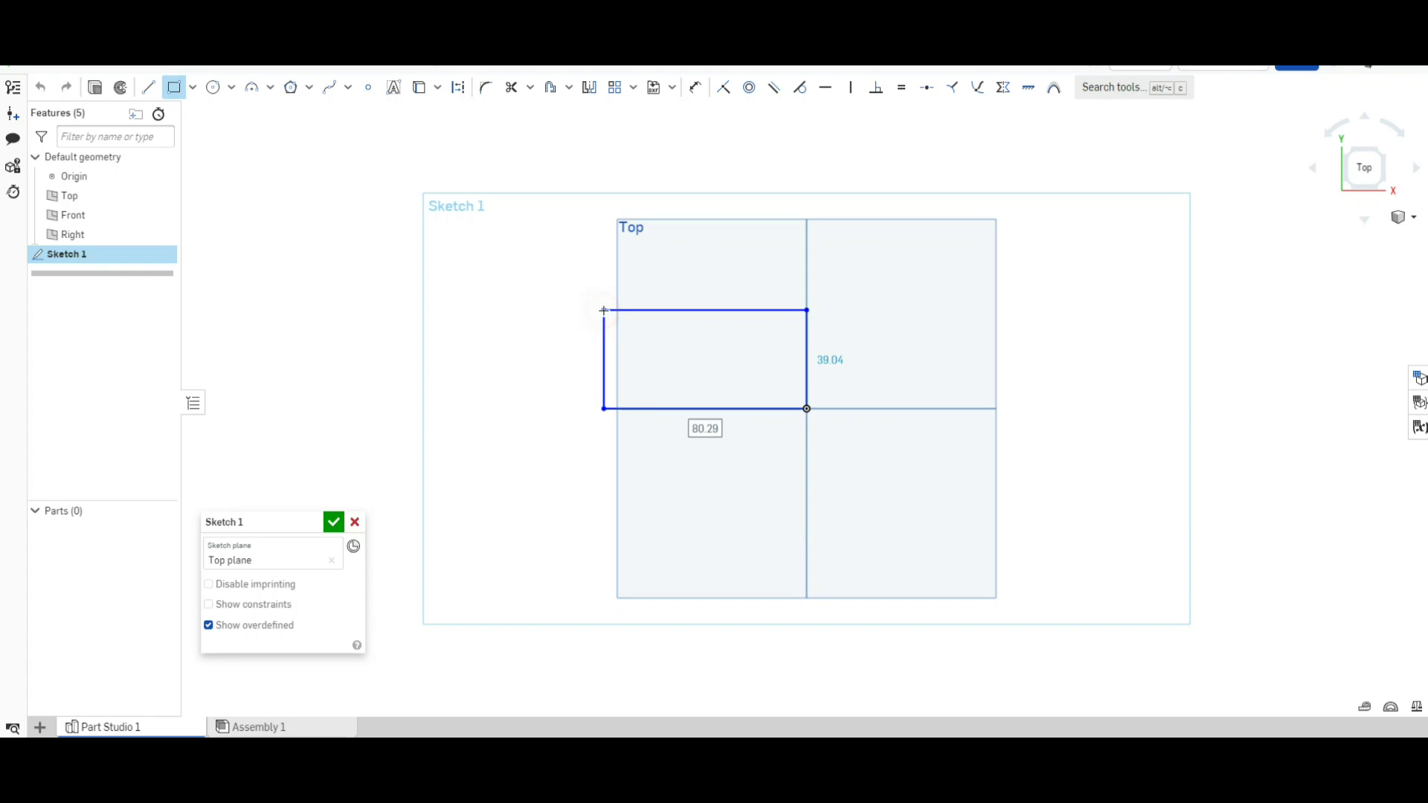
{"action": "type", "text": "70"}
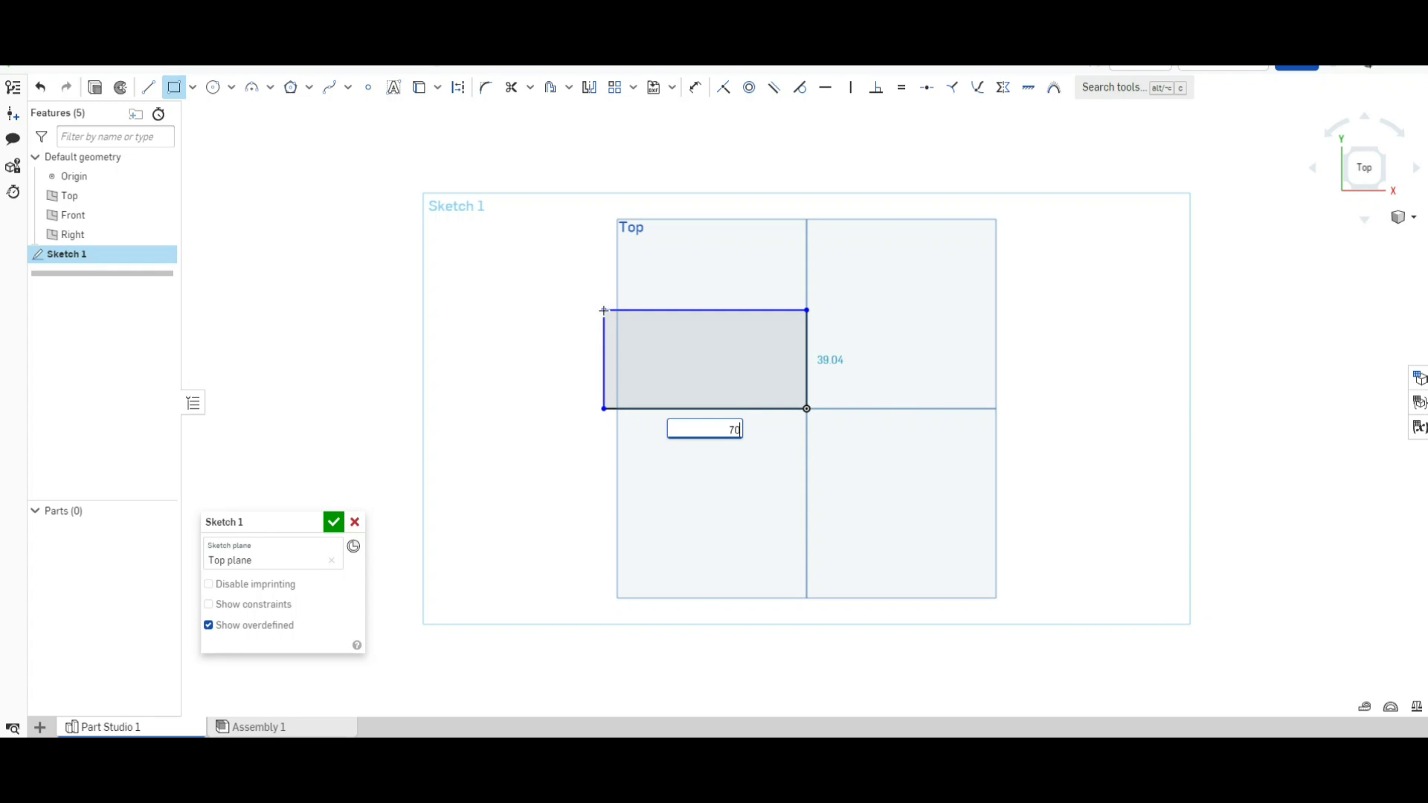
{"action": "key", "text": "Return"}
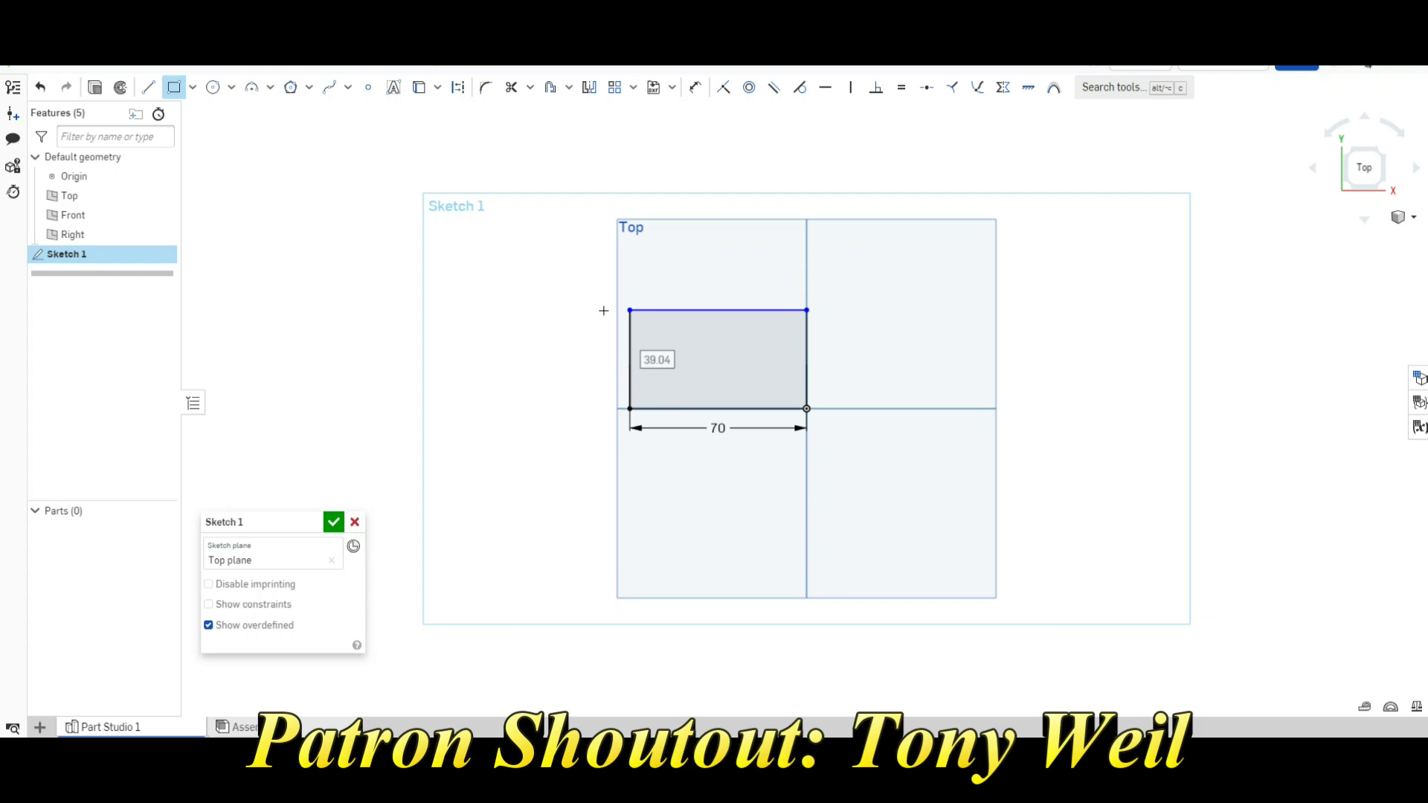
{"action": "type", "text": "30"}
{"action": "key", "text": "Return"}
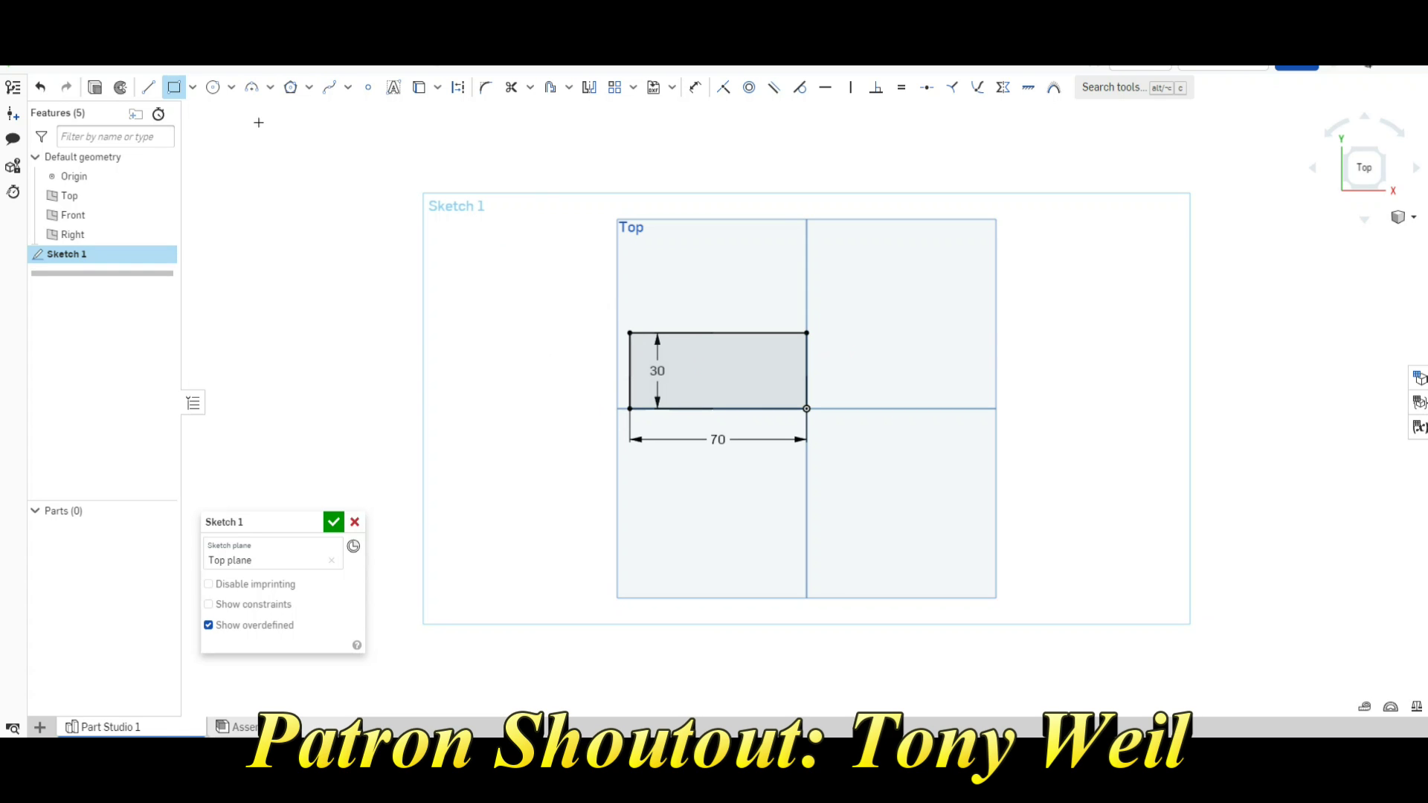
{"action": "left_click", "coordinate": [213, 87]}
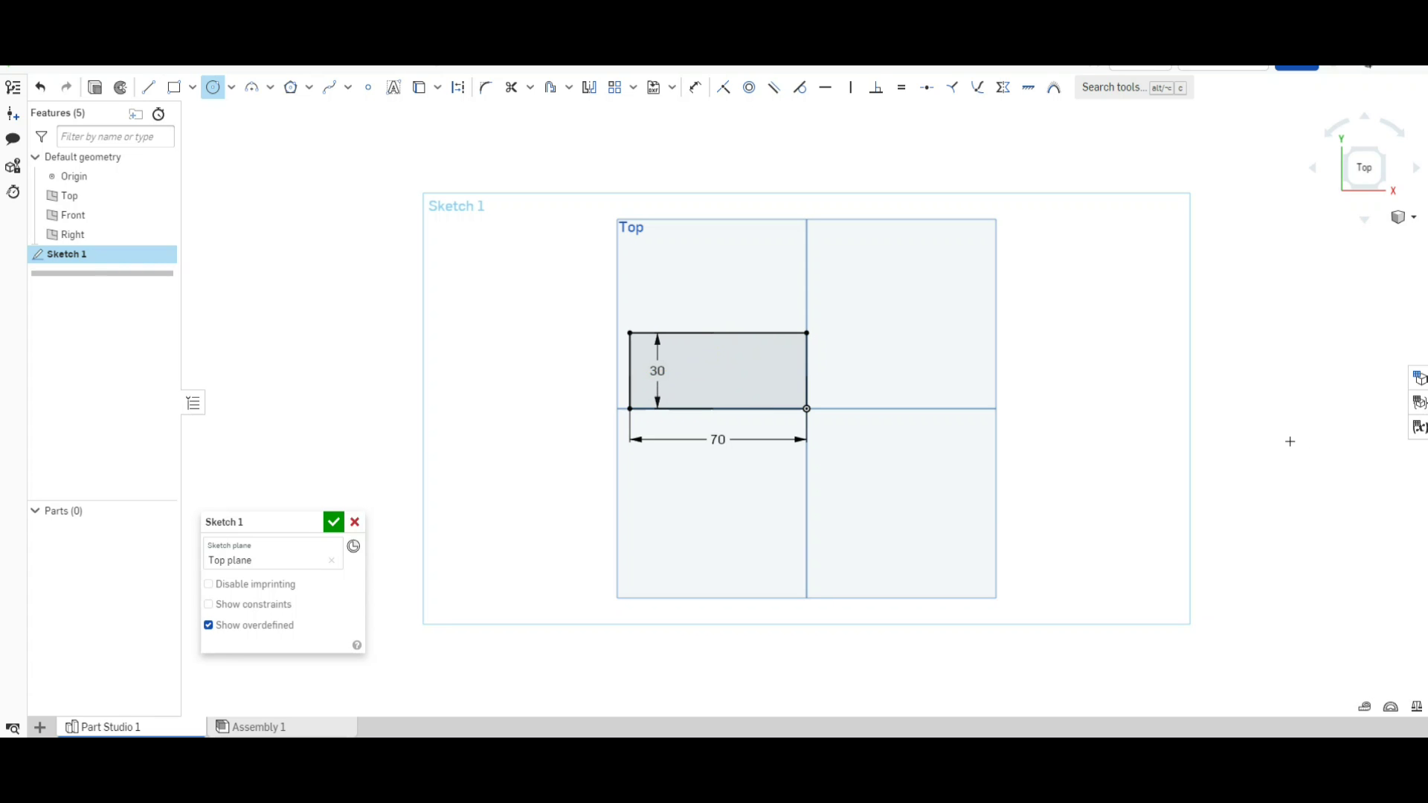
Step: Add a Ø25 circle at the rectangle's centre and finish Sketch 1
{"action": "left_click", "coordinate": [718, 371]}
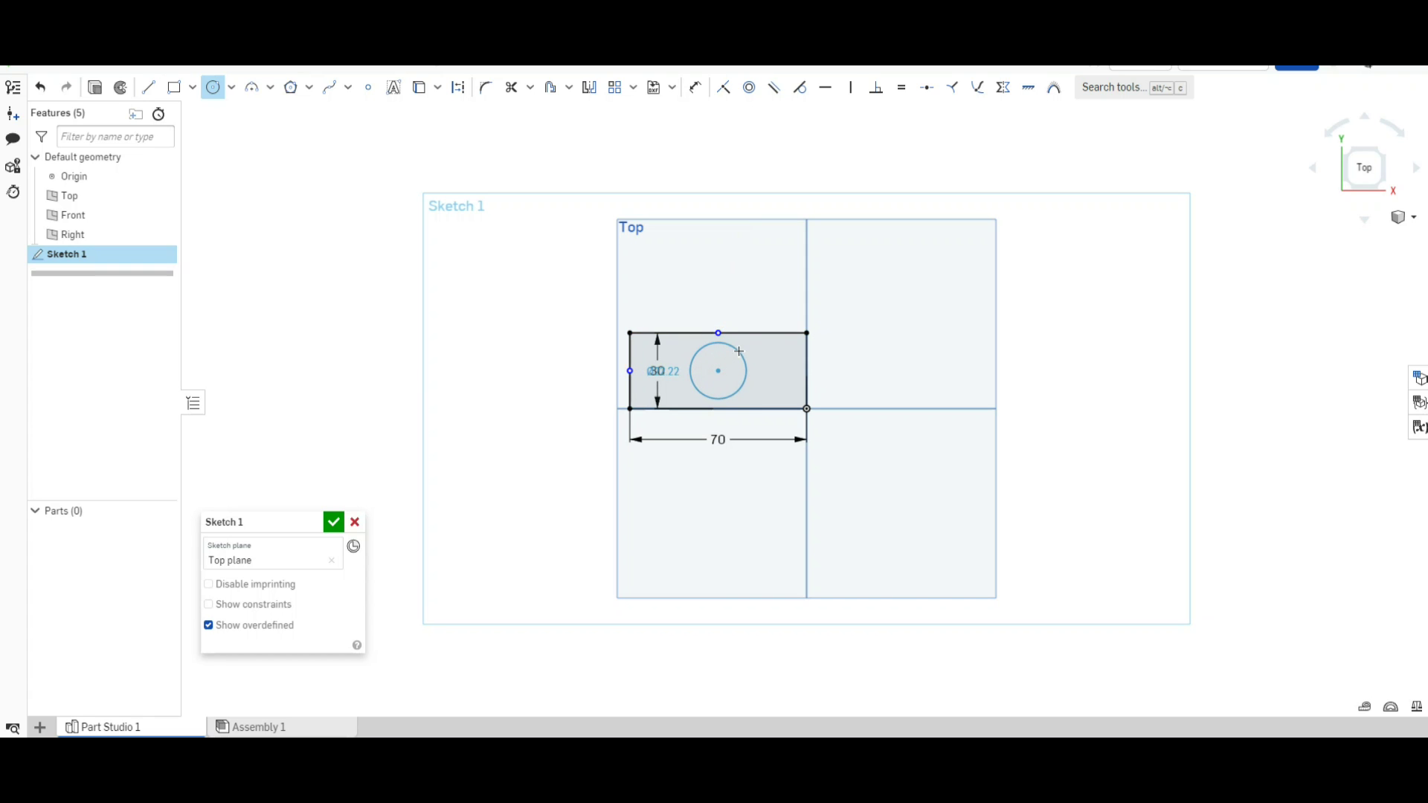
{"action": "left_click", "coordinate": [740, 347]}
{"action": "type", "text": "25"}
{"action": "key", "text": "Return"}
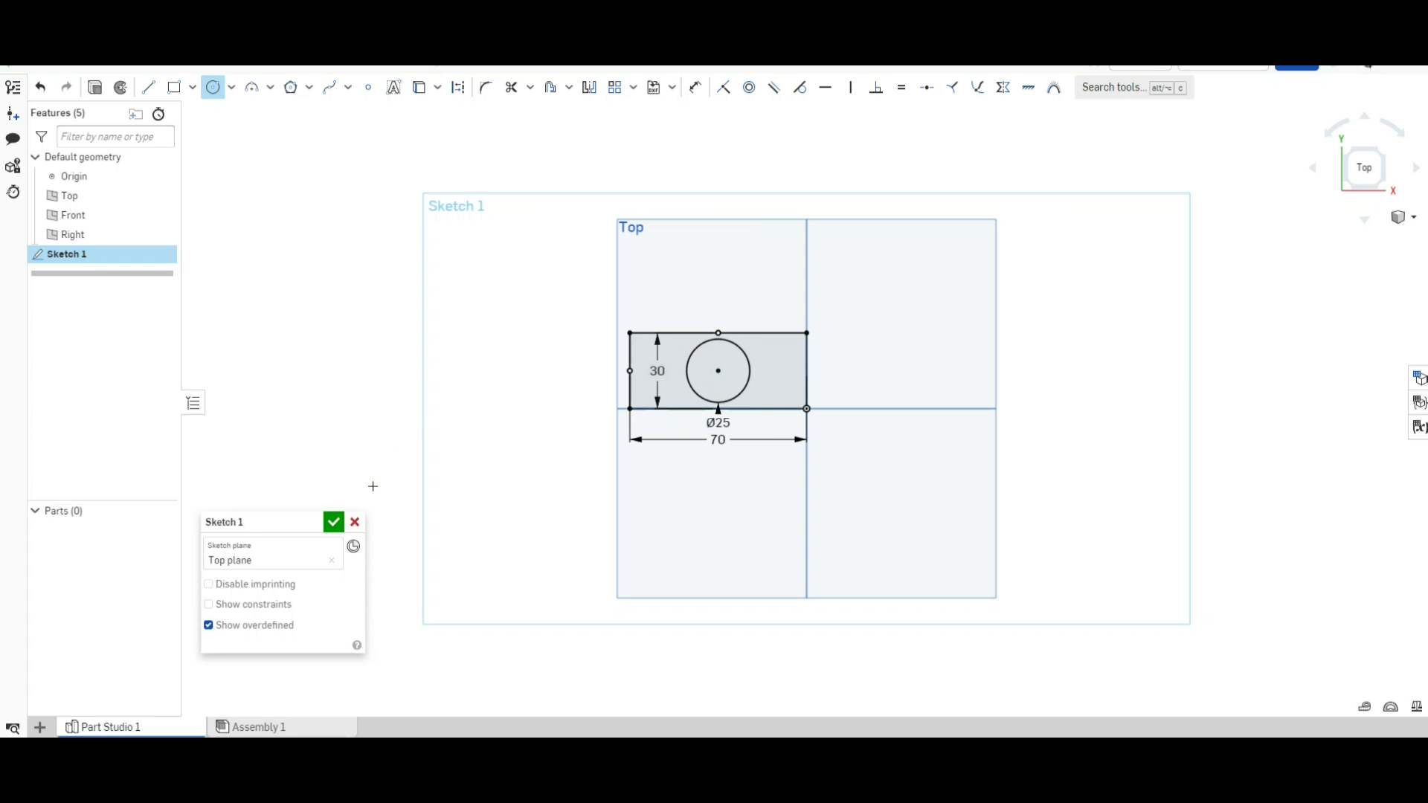
{"action": "left_click", "coordinate": [334, 522]}
{"action": "mouse_move", "coordinate": [480, 444]}
{"action": "right_mouse_down"}
{"action": "mouse_move", "coordinate": [428, 462]}
{"action": "mouse_move", "coordinate": [389, 453]}
{"action": "mouse_move", "coordinate": [490, 460]}
{"action": "mouse_move", "coordinate": [499, 445]}
{"action": "mouse_move", "coordinate": [476, 458]}
{"action": "mouse_move", "coordinate": [385, 446]}
{"action": "mouse_move", "coordinate": [472, 458]}
{"action": "mouse_move", "coordinate": [483, 446]}
{"action": "right_mouse_up"}
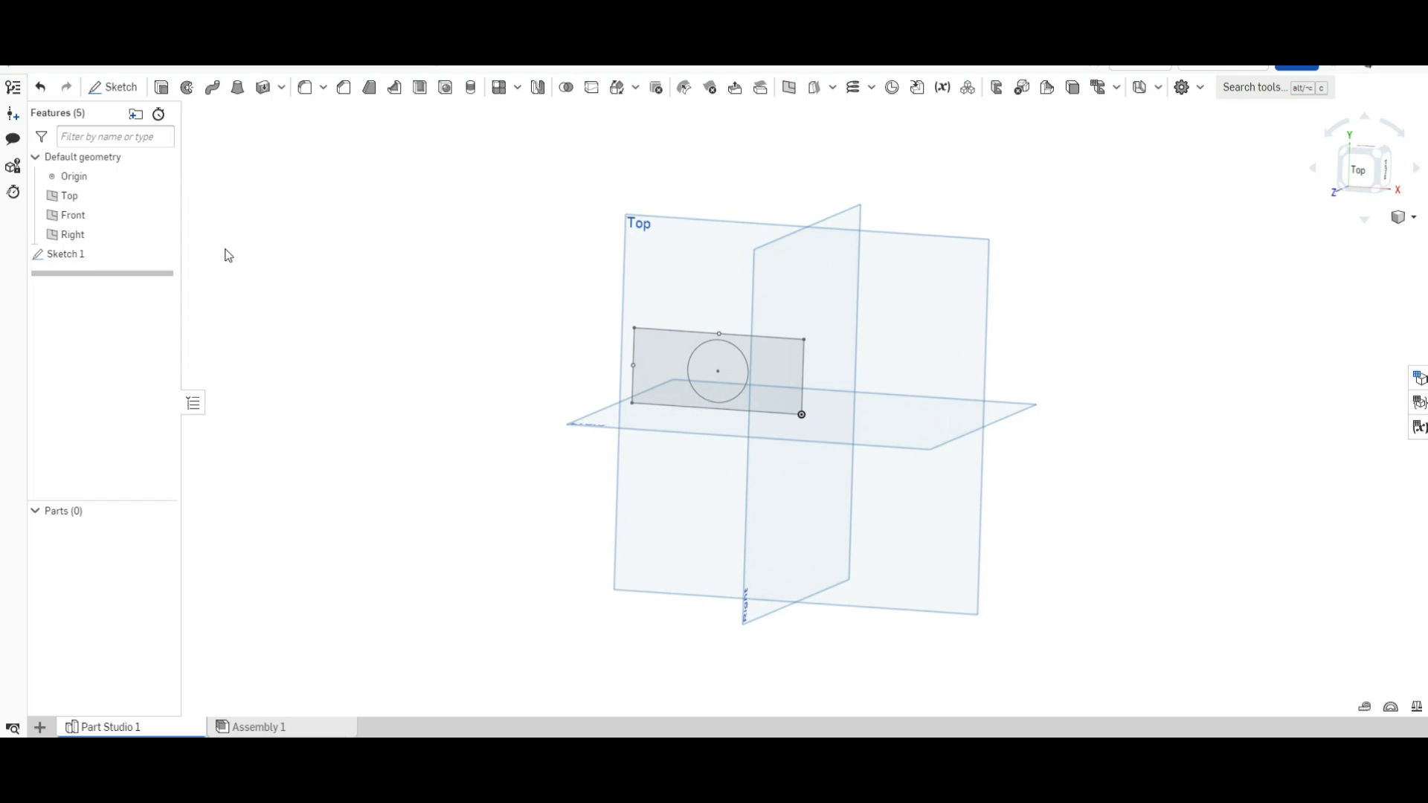
Step: Extrude the rectangle and circle regions 25 mm Blind into a solid block
{"action": "left_click", "coordinate": [161, 89]}
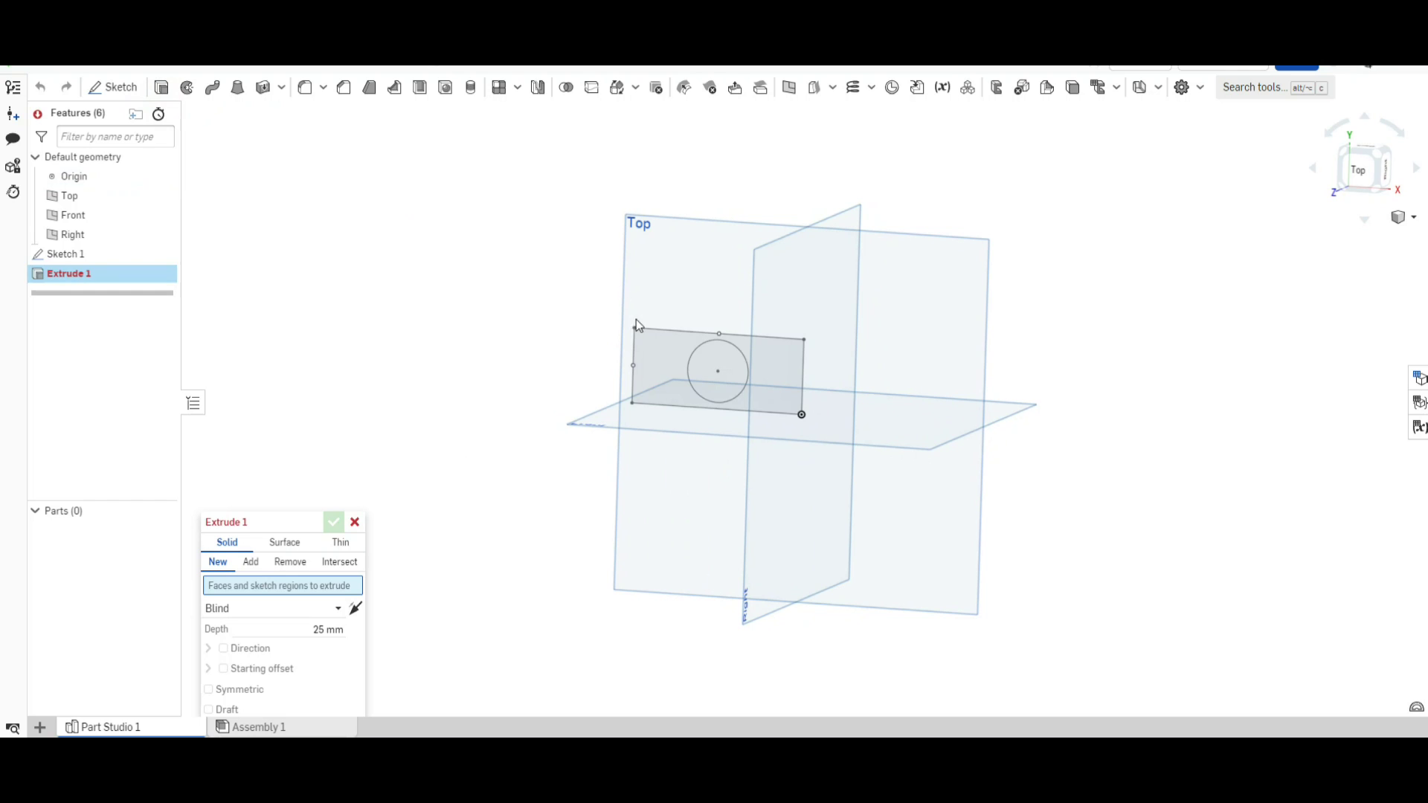
{"action": "left_click", "coordinate": [644, 345]}
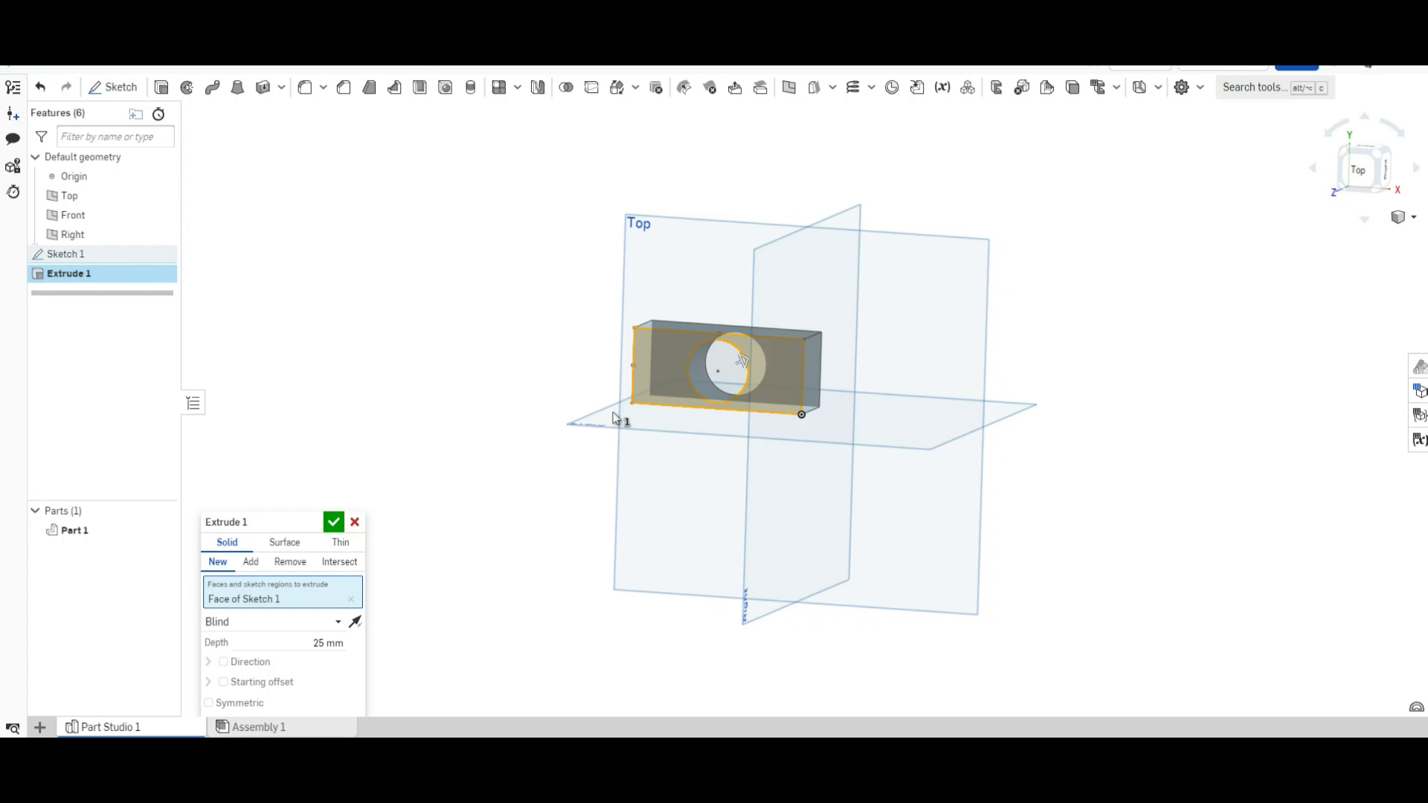
{"action": "left_click", "coordinate": [703, 364]}
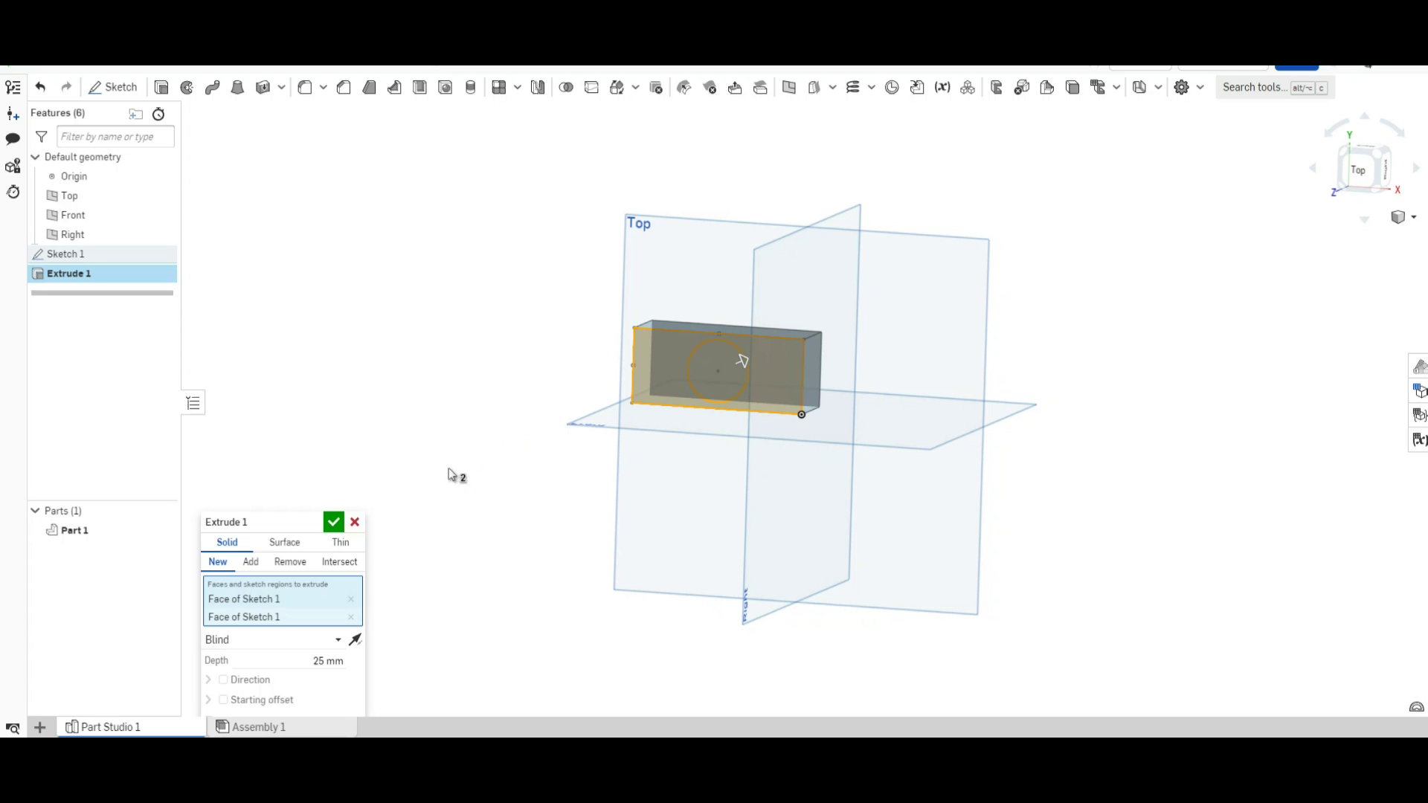
{"action": "left_click_drag", "start_coordinate": [277, 519], "coordinate": [259, 266]}
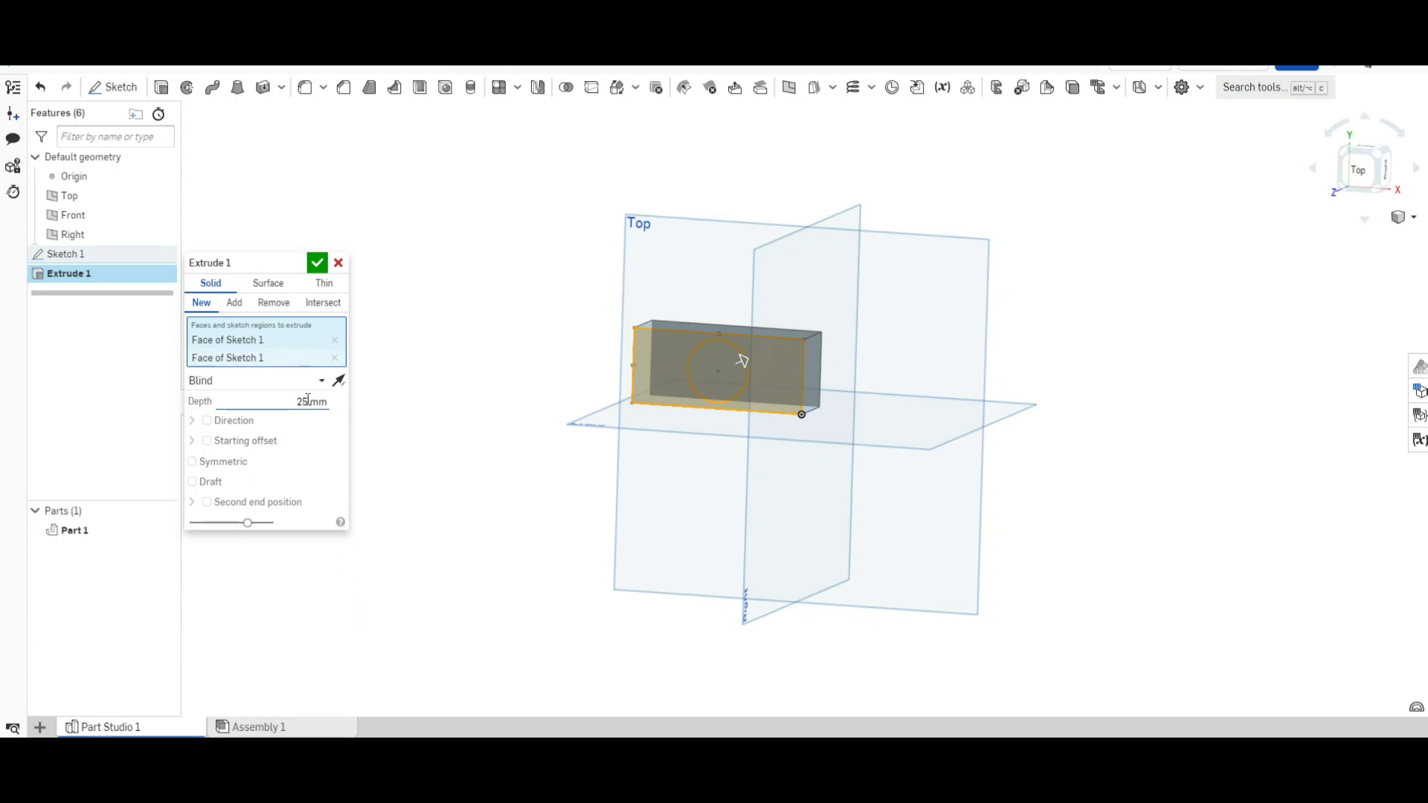
{"action": "left_click", "coordinate": [316, 264]}
{"action": "right_click_drag", "start_coordinate": [554, 468], "coordinate": [218, 450]}
{"action": "key", "text": "shift+5"}
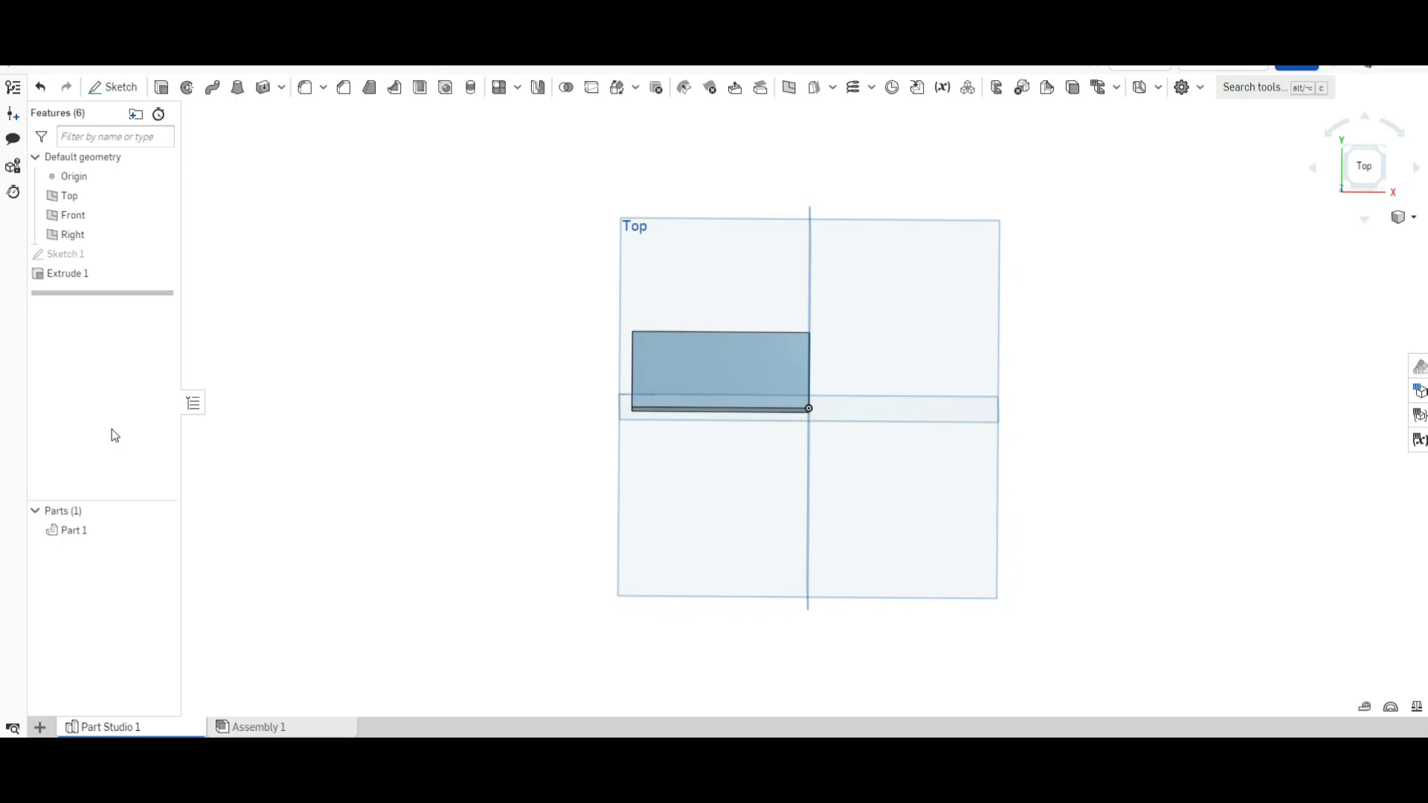
{"action": "key", "text": "shift+7"}
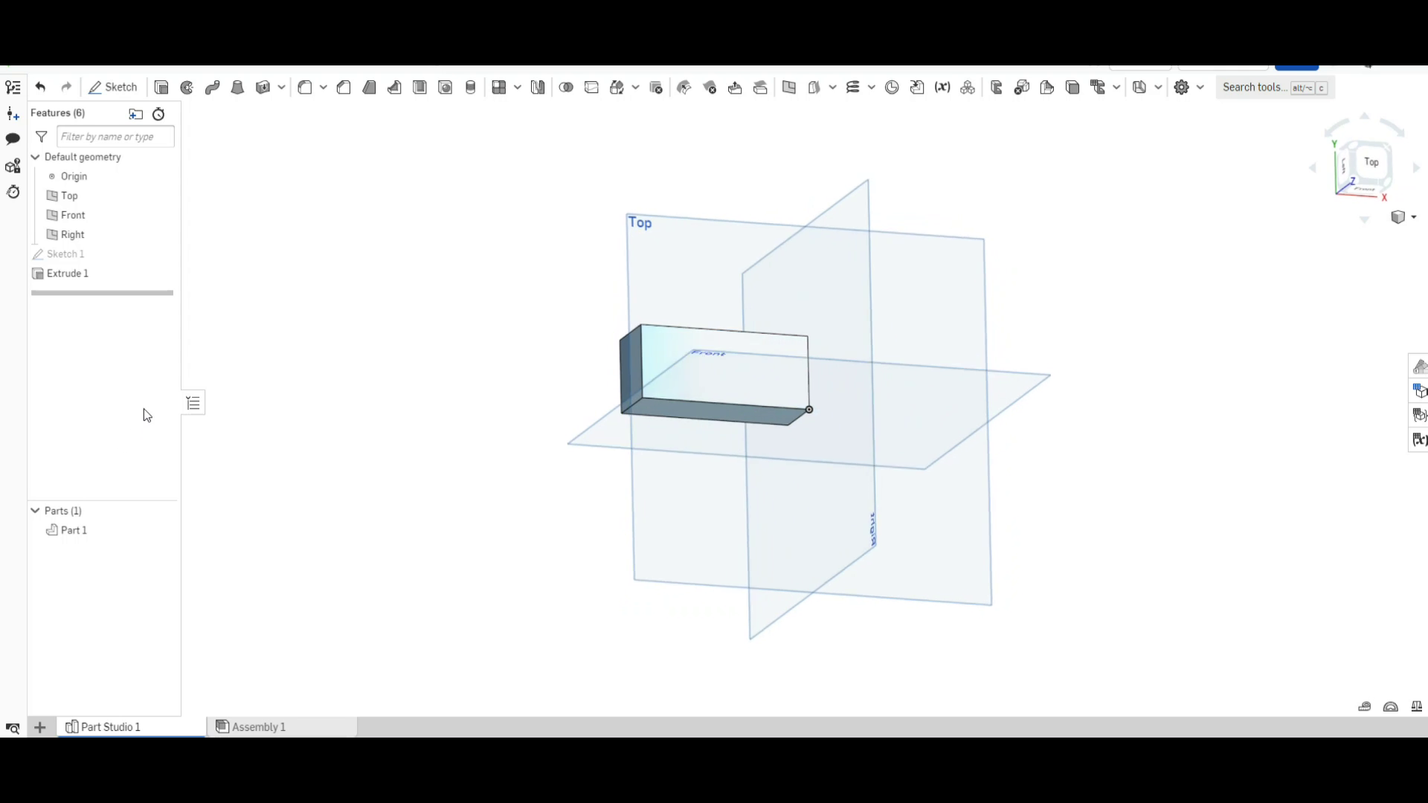
{"action": "key", "text": "shift+5"}
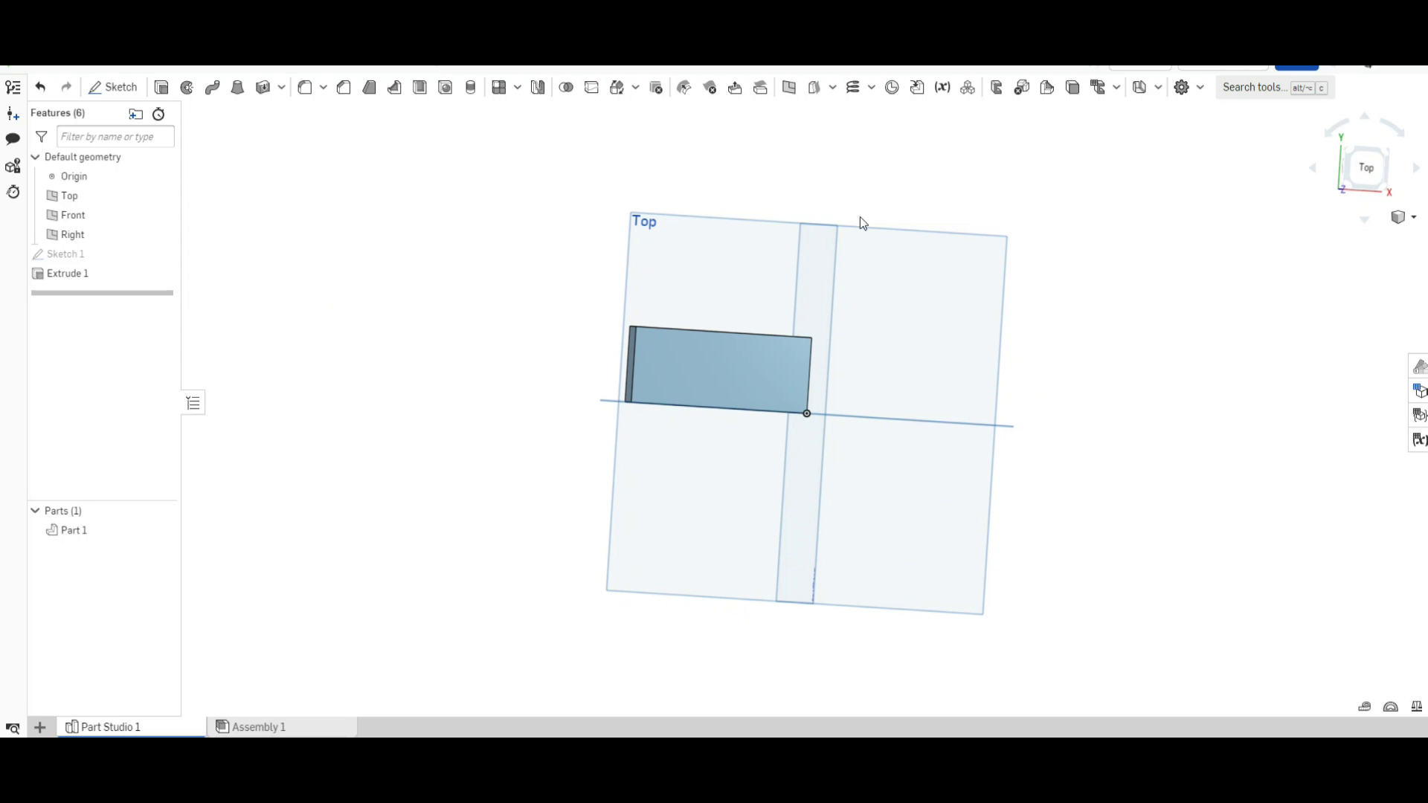
{"action": "left_click", "coordinate": [1367, 174]}
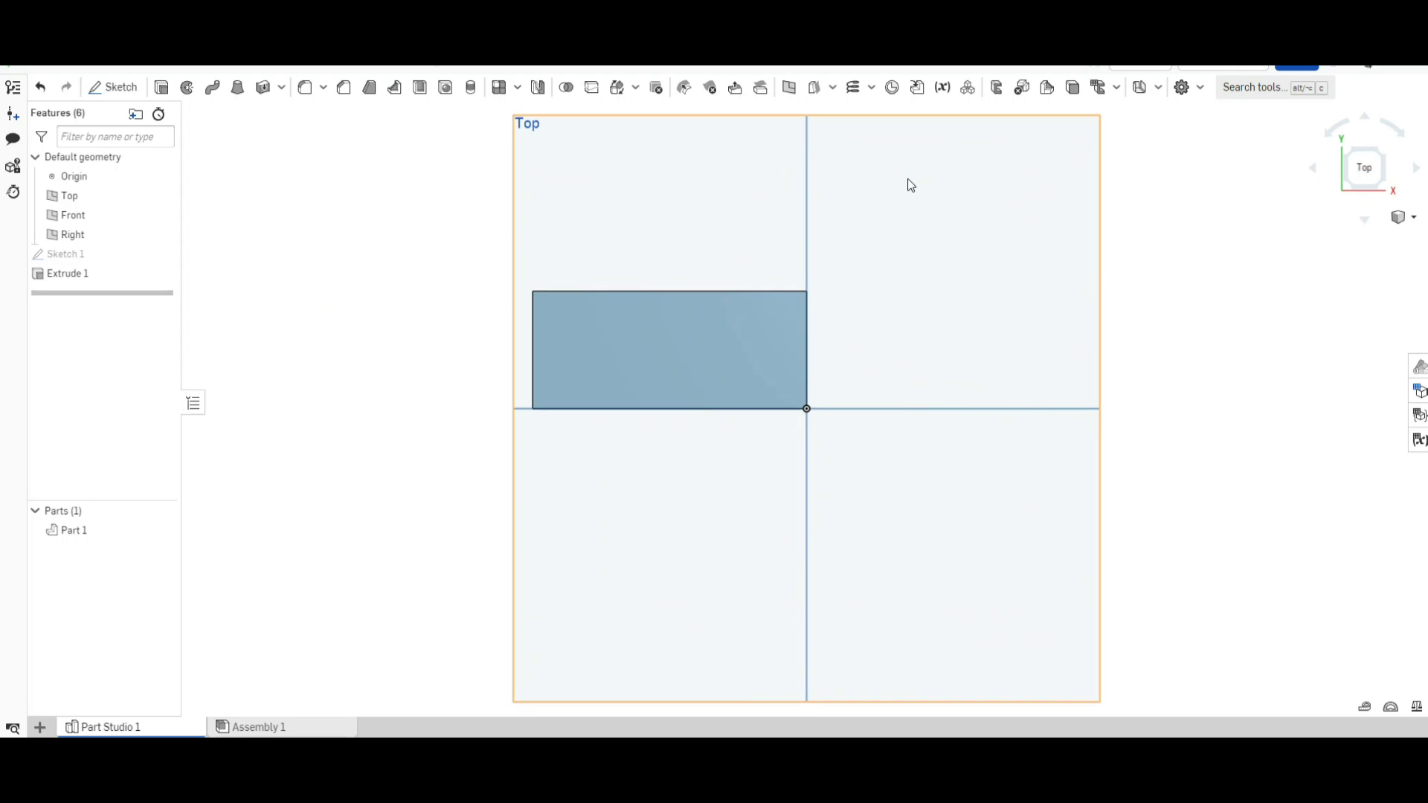
{"action": "mouse_move", "coordinate": [1365, 190]}
{"action": "left_mouse_down"}
{"action": "mouse_move", "coordinate": [1396, 136]}
{"action": "mouse_move", "coordinate": [1372, 149]}
{"action": "mouse_move", "coordinate": [1384, 159]}
{"action": "mouse_move", "coordinate": [1303, 185]}
{"action": "mouse_move", "coordinate": [1383, 169]}
{"action": "left_mouse_up"}
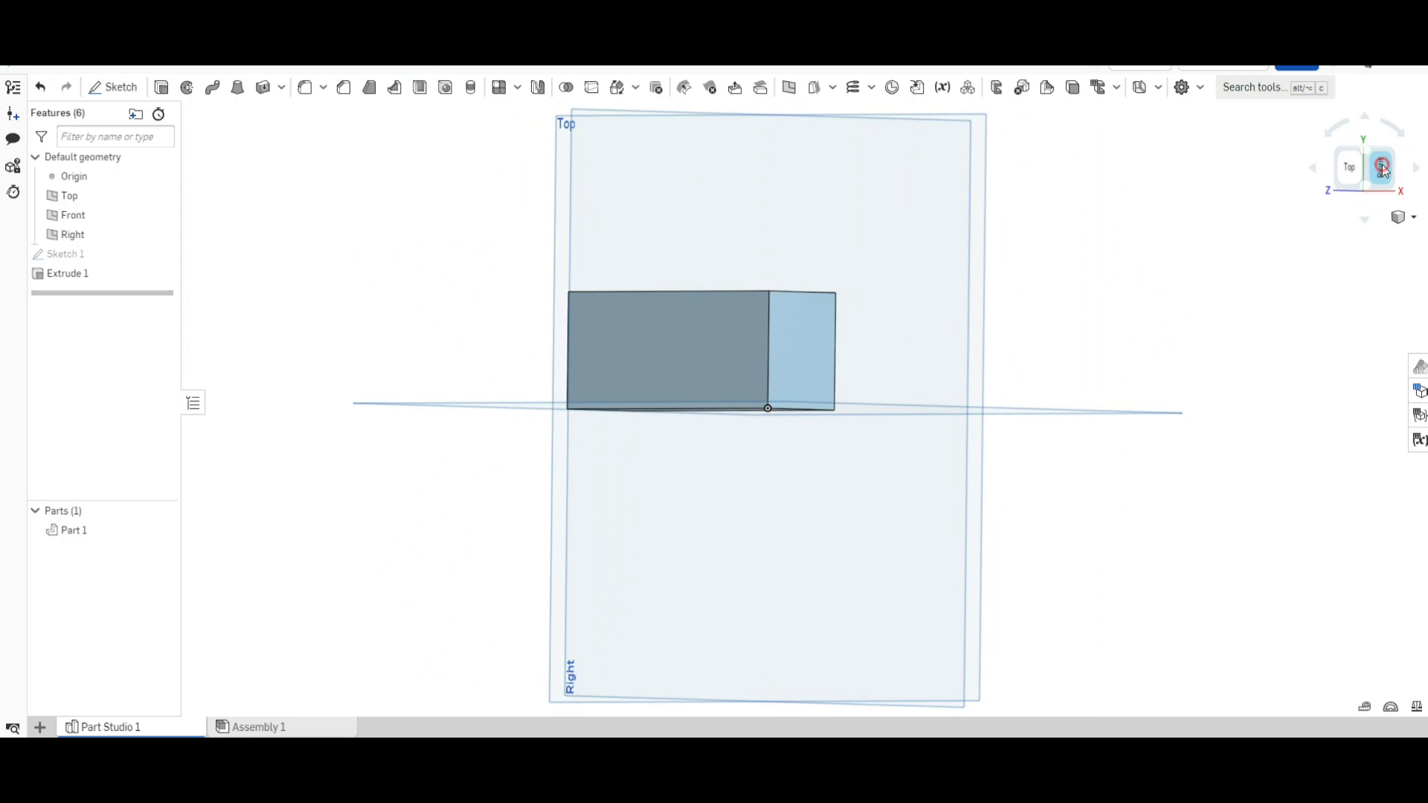
{"action": "left_click", "coordinate": [1382, 168]}
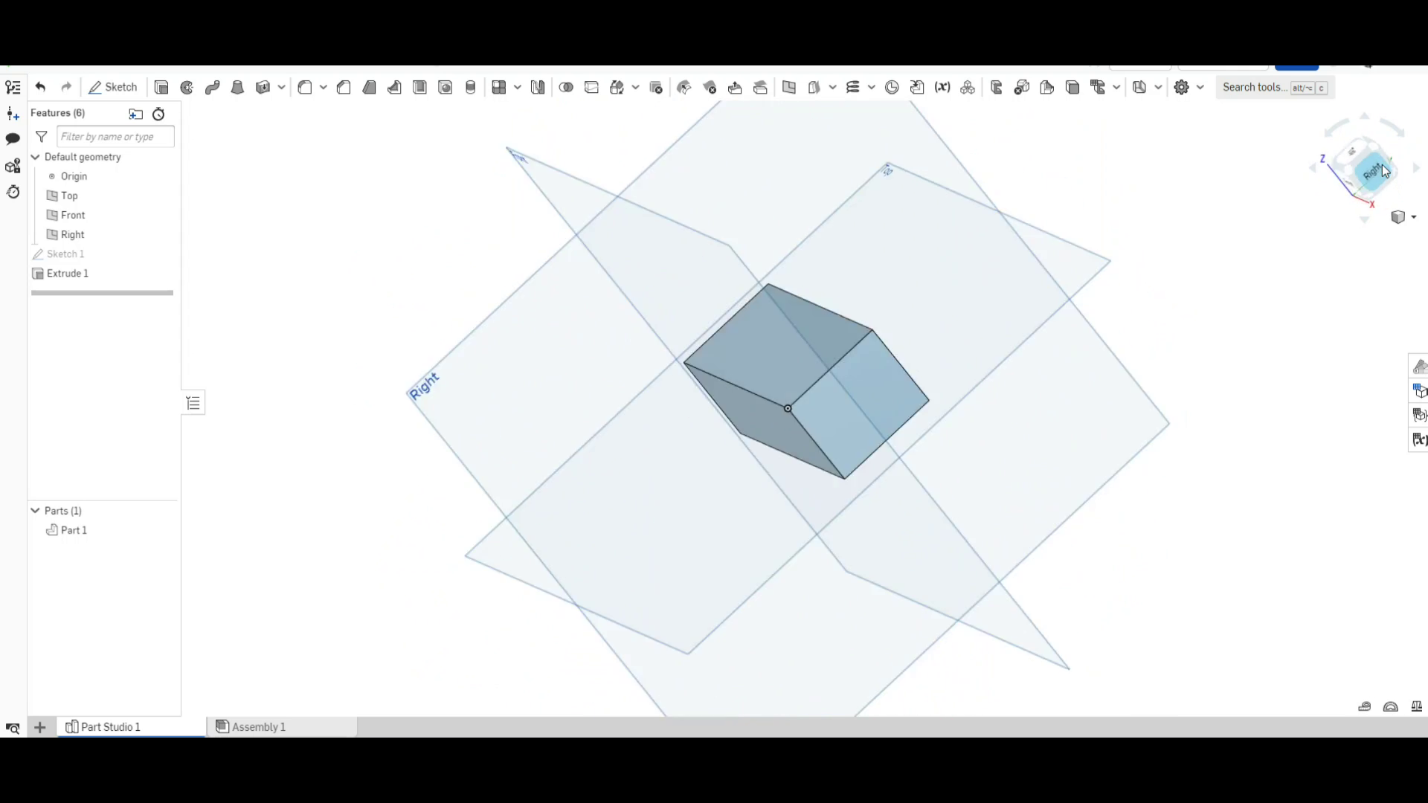
{"action": "left_click", "coordinate": [1409, 216]}
{"action": "left_click", "coordinate": [1384, 238]}
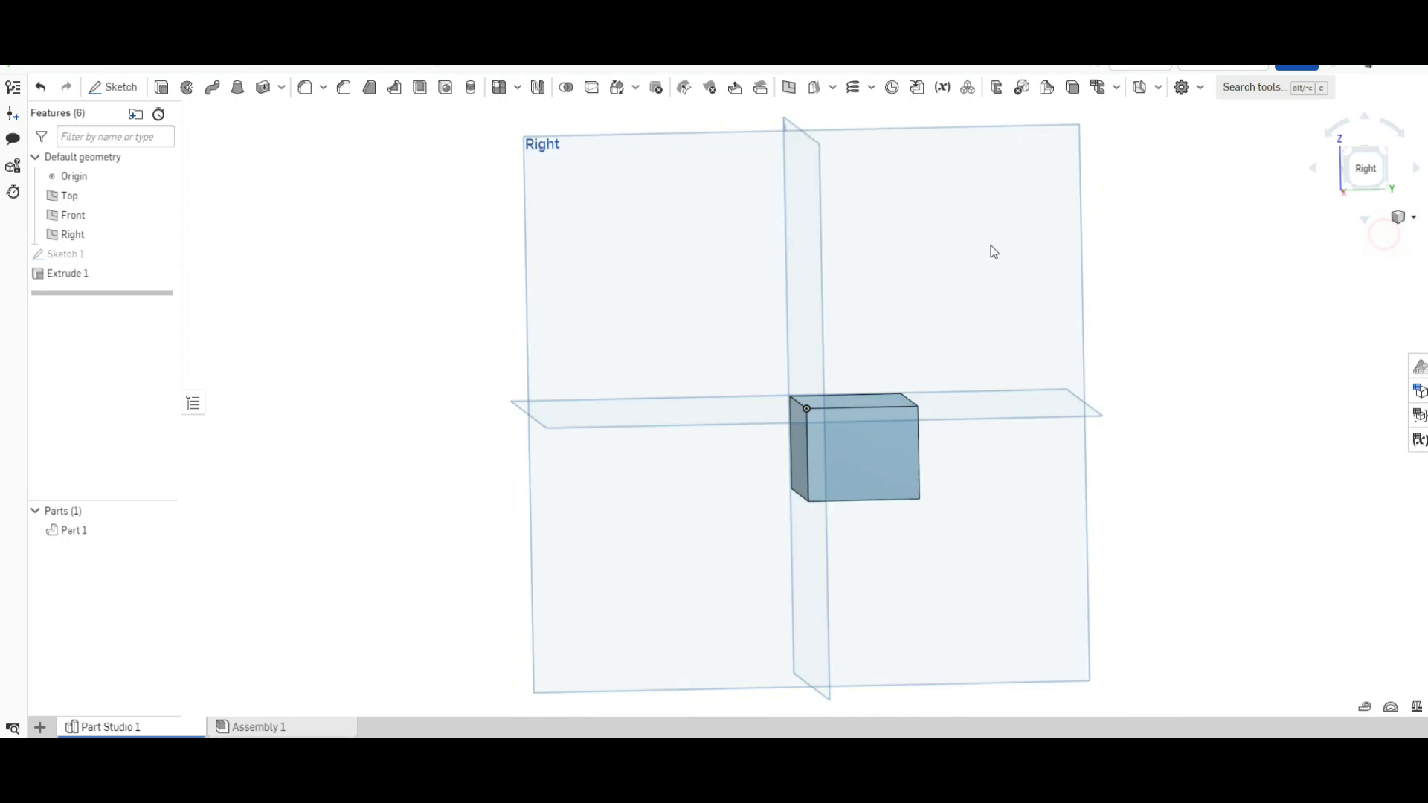
{"action": "left_click", "coordinate": [1365, 150]}
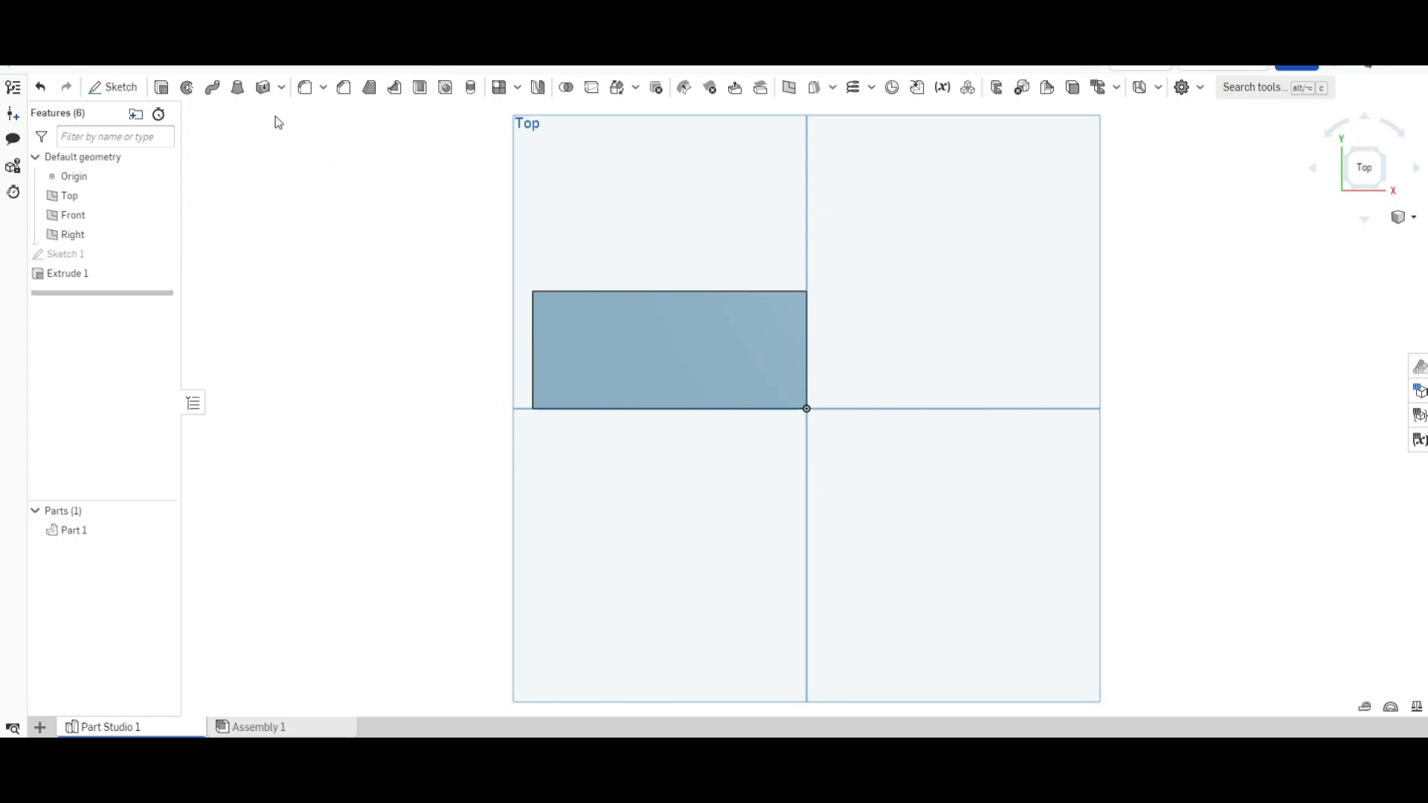
Step: Sketch a Ø25 circle centred on the block's top face as Sketch 2
{"action": "left_click", "coordinate": [112, 87]}
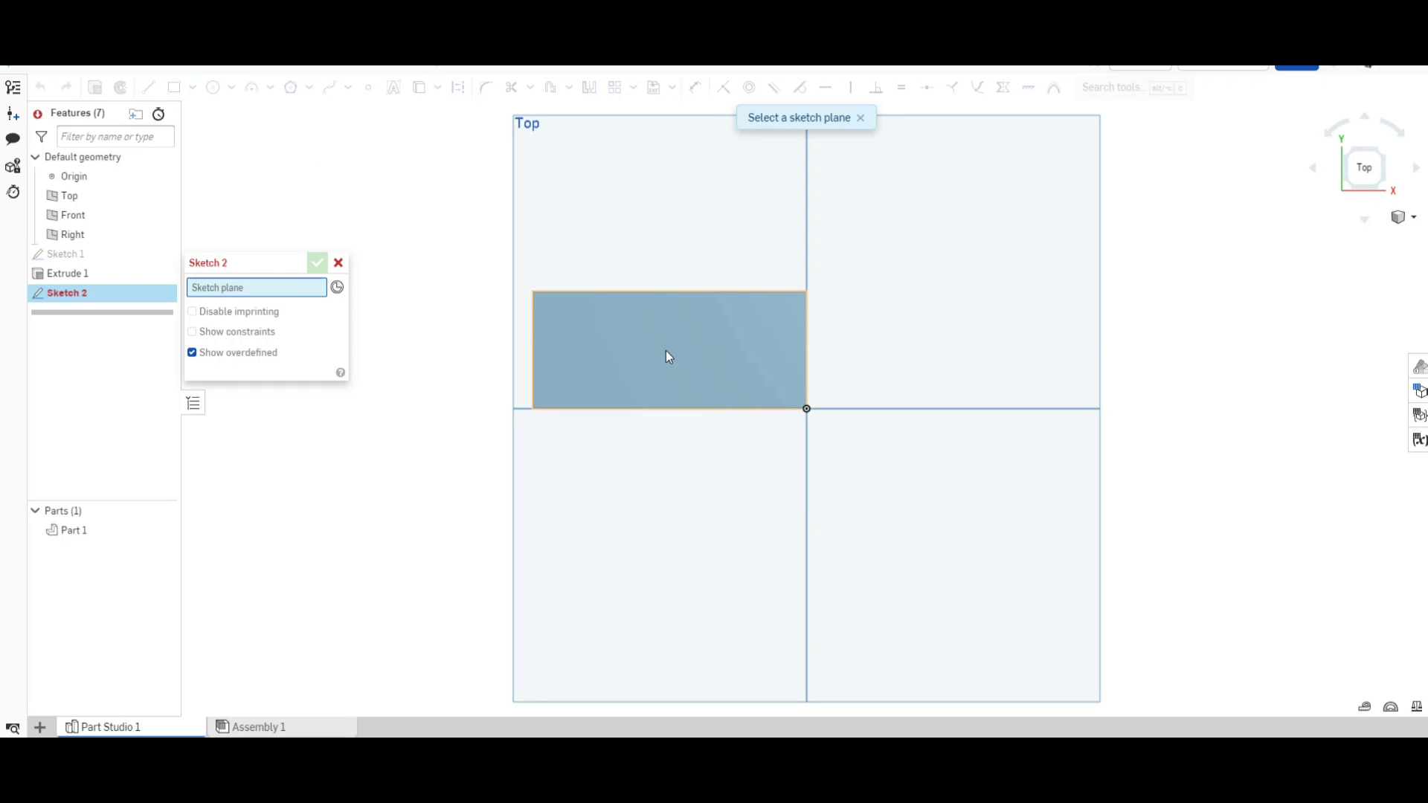
{"action": "left_click", "coordinate": [671, 340]}
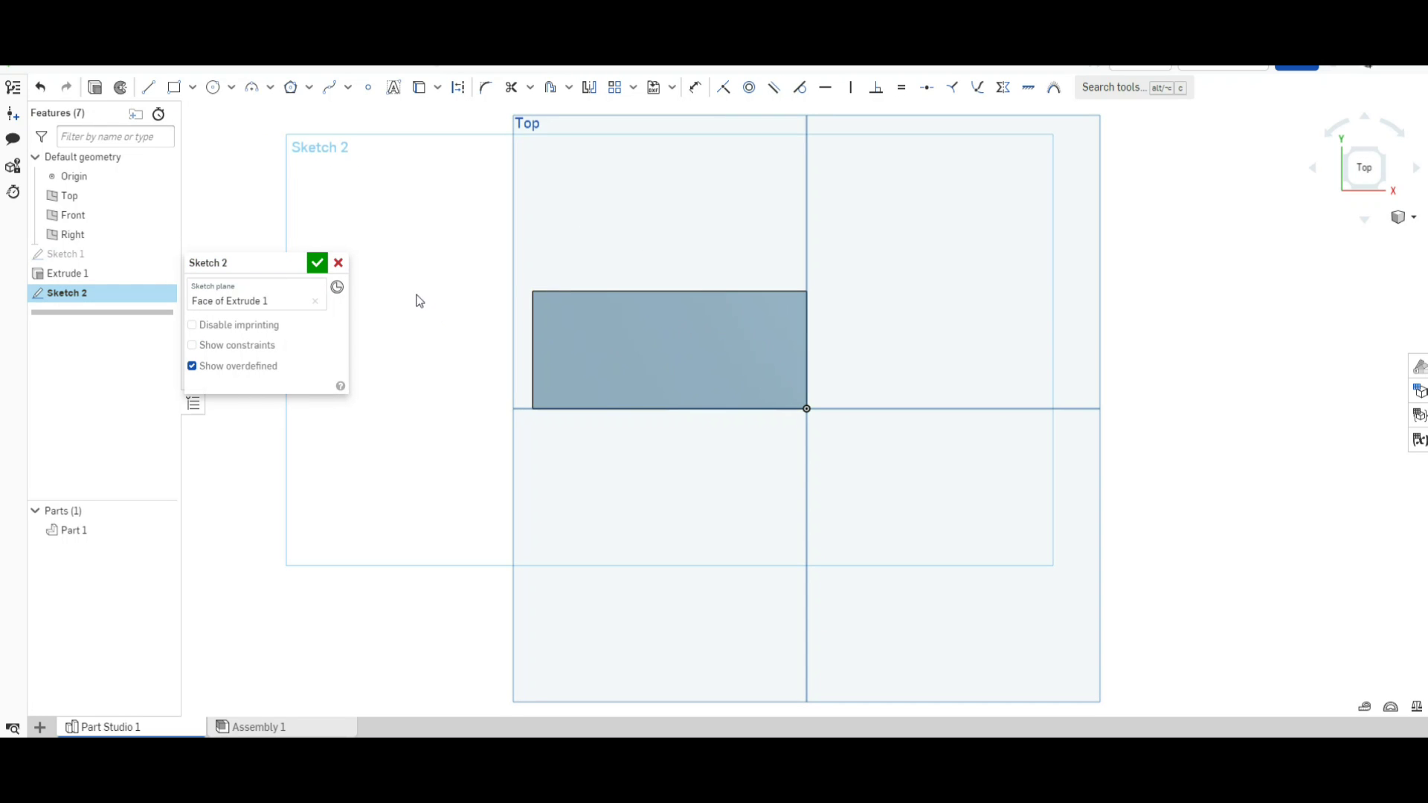
{"action": "left_click", "coordinate": [214, 87]}
{"action": "left_click", "coordinate": [670, 350]}
{"action": "type", "text": "25"}
{"action": "key", "text": "Return"}
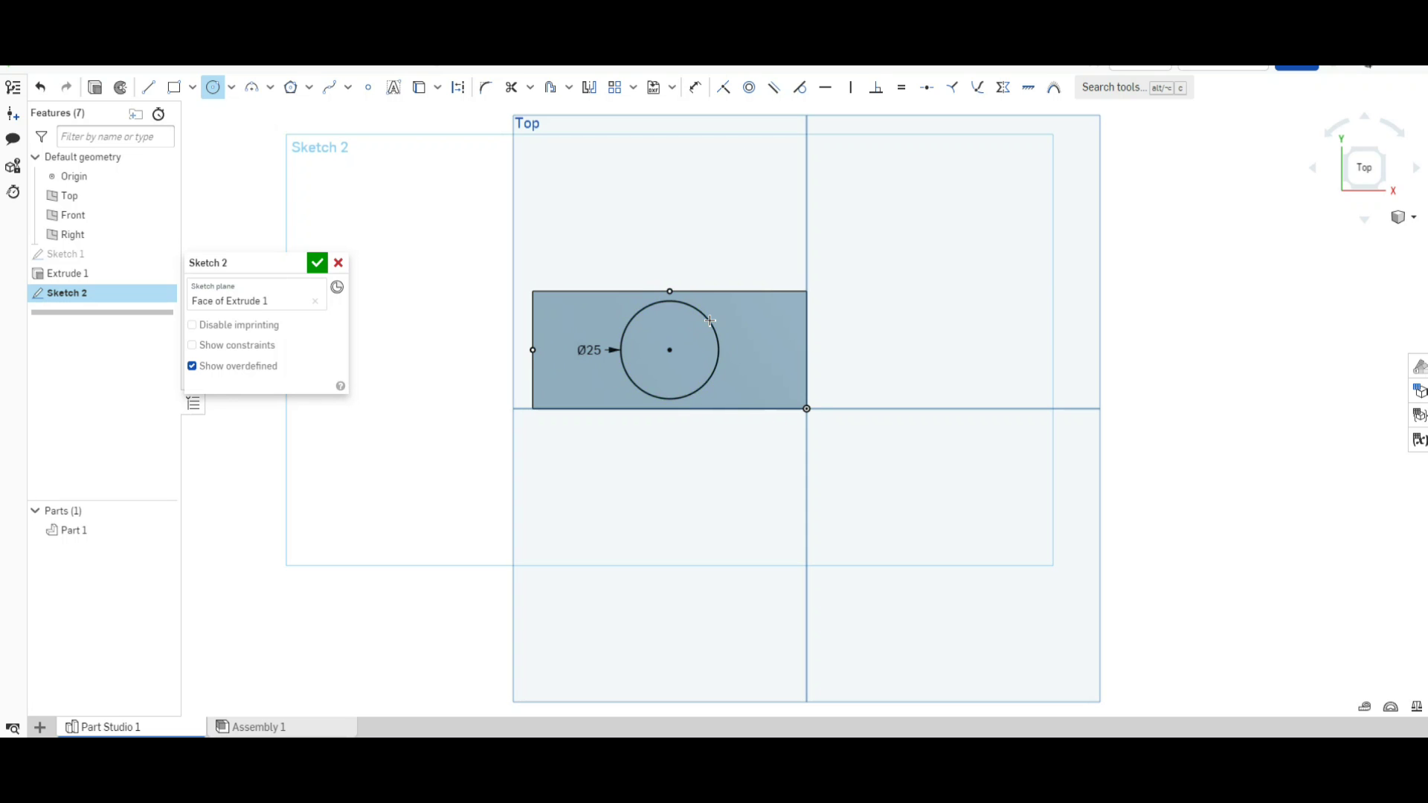
{"action": "left_click", "coordinate": [317, 264]}
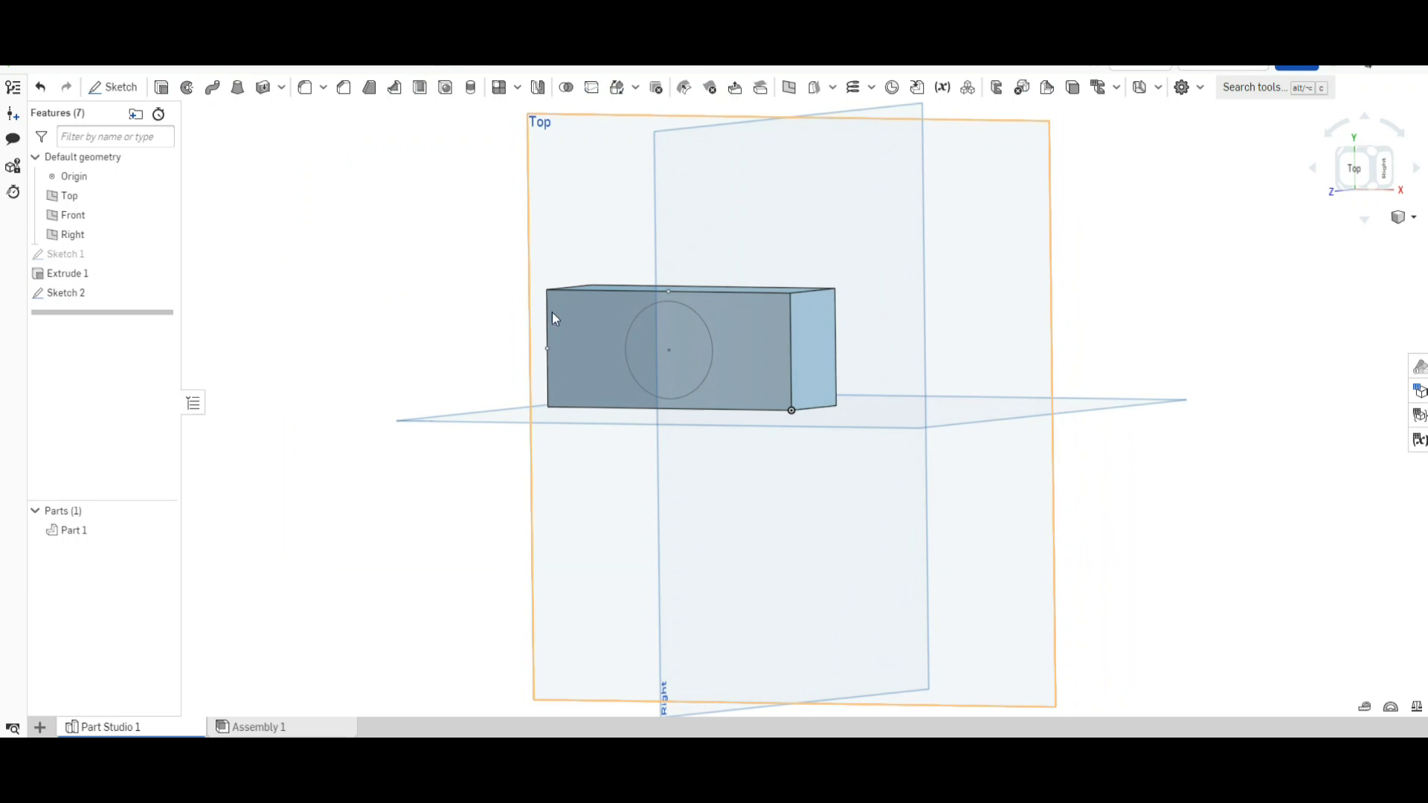
{"action": "left_click", "coordinate": [647, 301]}
{"action": "left_click", "coordinate": [254, 437]}
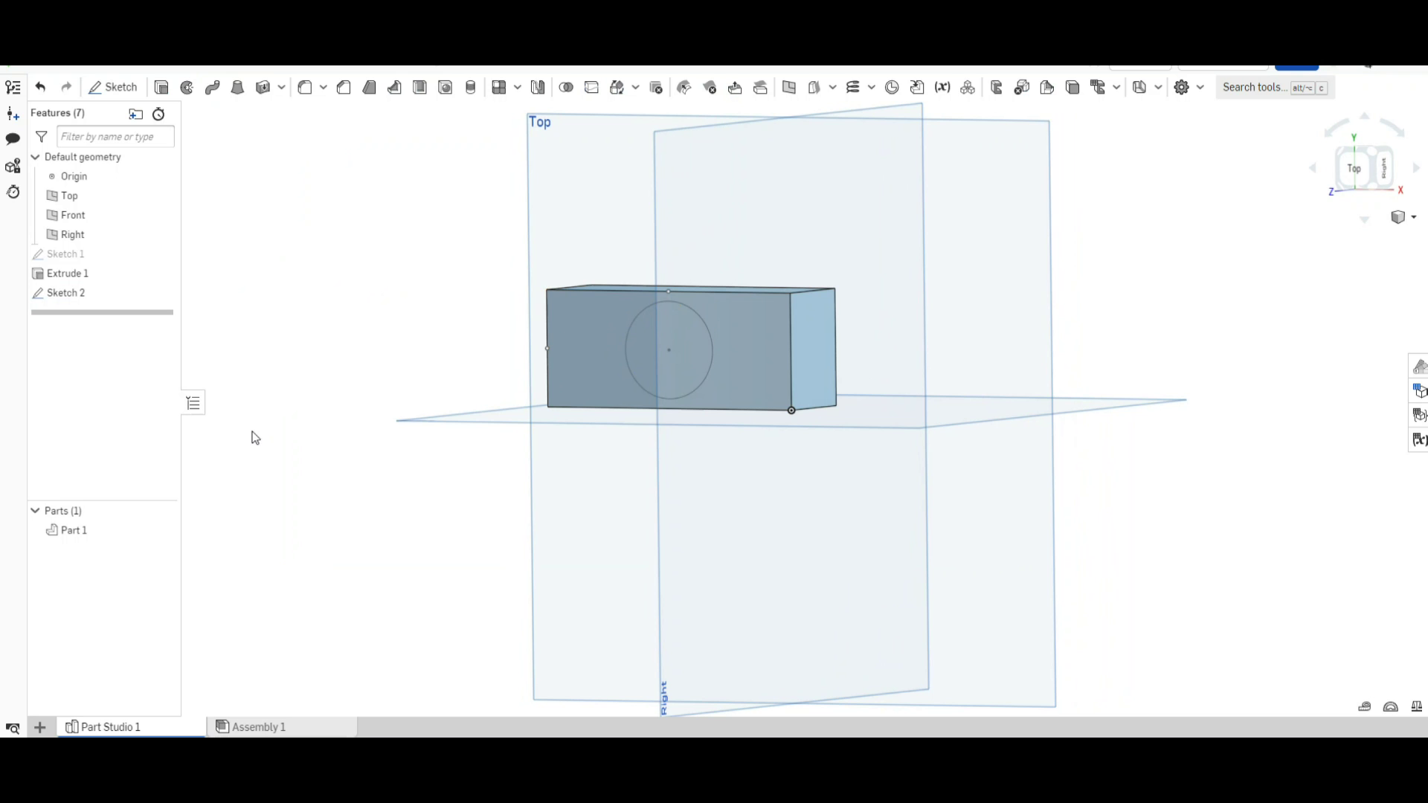
Step: Extrude the Sketch 2 circle 25 mm upward as an Add cylinder
{"action": "left_click", "coordinate": [161, 87]}
{"action": "left_click", "coordinate": [668, 316]}
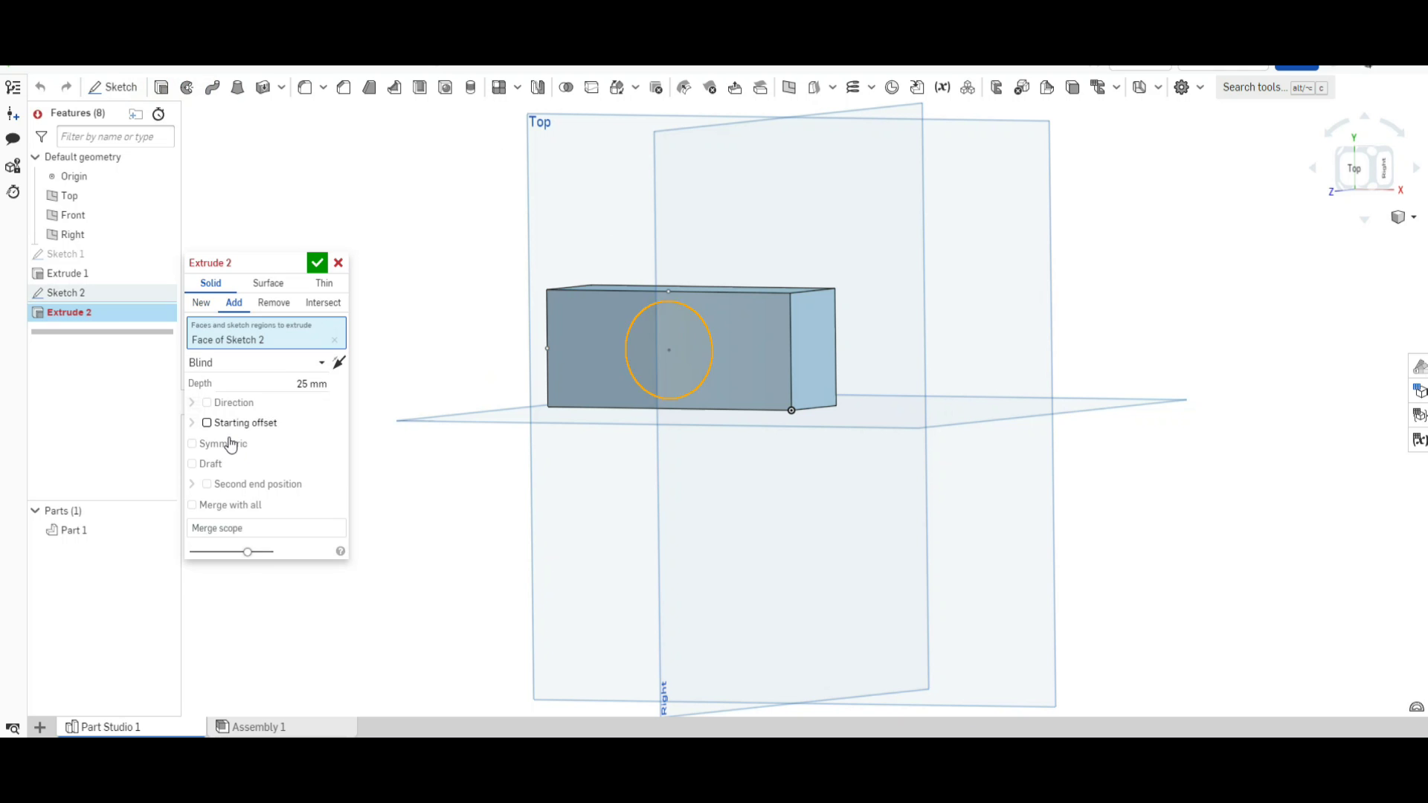
{"action": "left_click", "coordinate": [316, 263]}
{"action": "mouse_move", "coordinate": [402, 348]}
{"action": "right_mouse_down"}
{"action": "mouse_move", "coordinate": [431, 290]}
{"action": "mouse_move", "coordinate": [486, 256]}
{"action": "mouse_move", "coordinate": [532, 258]}
{"action": "mouse_move", "coordinate": [623, 307]}
{"action": "mouse_move", "coordinate": [487, 283]}
{"action": "mouse_move", "coordinate": [490, 380]}
{"action": "right_mouse_up"}
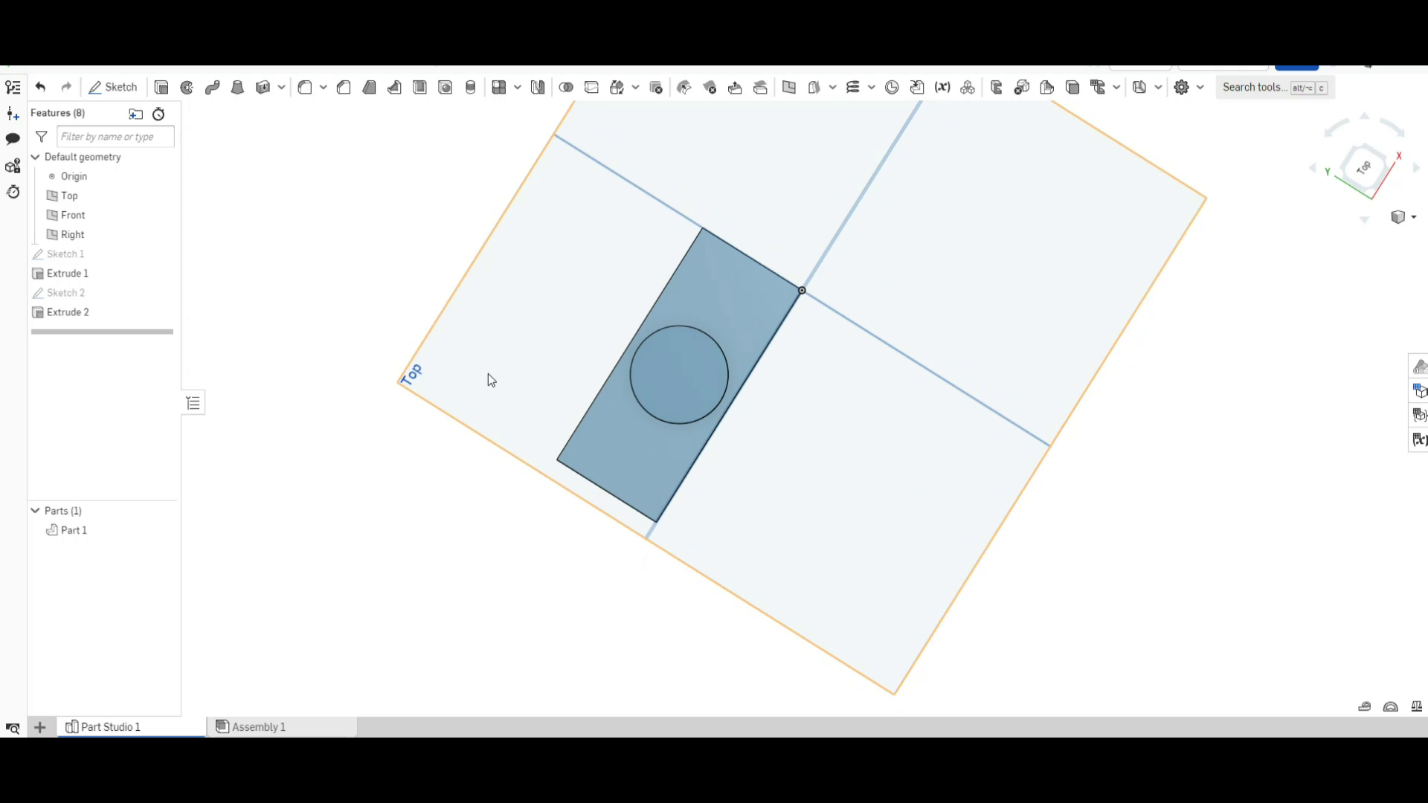
{"action": "left_click", "coordinate": [1365, 167]}
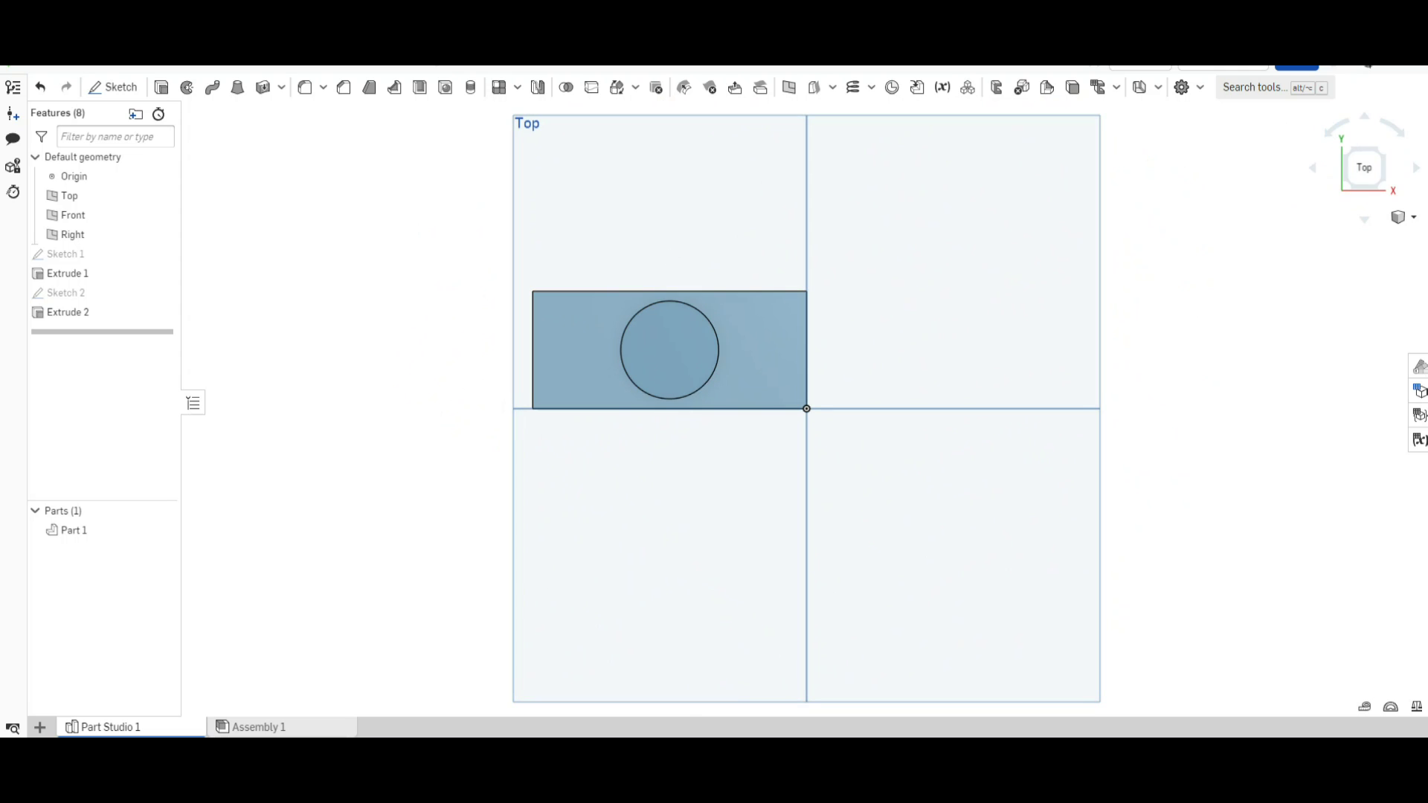
Step: Sketch a concentric Ø12.5 circle on the cylinder's top face and finish it
{"action": "left_click", "coordinate": [115, 91]}
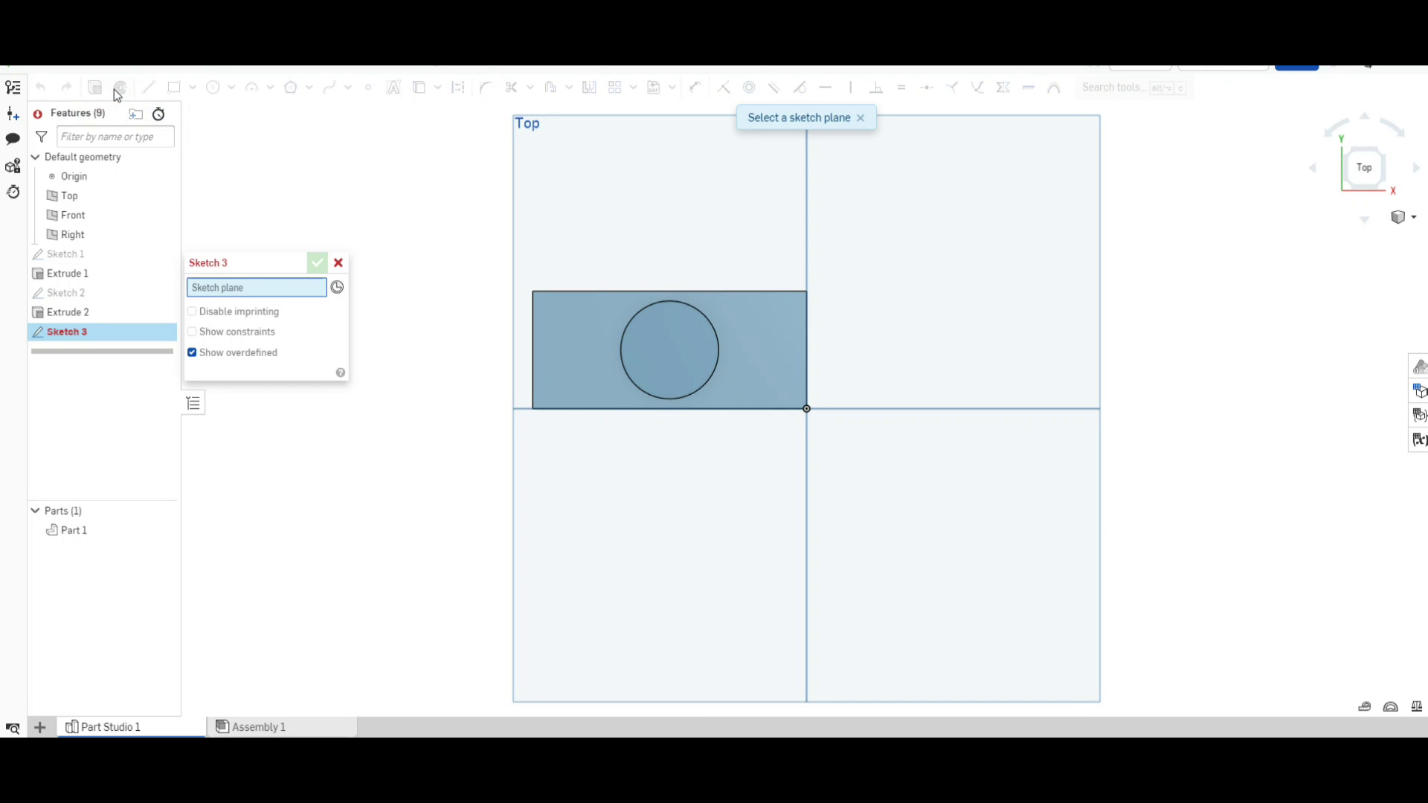
{"action": "left_click", "coordinate": [669, 343]}
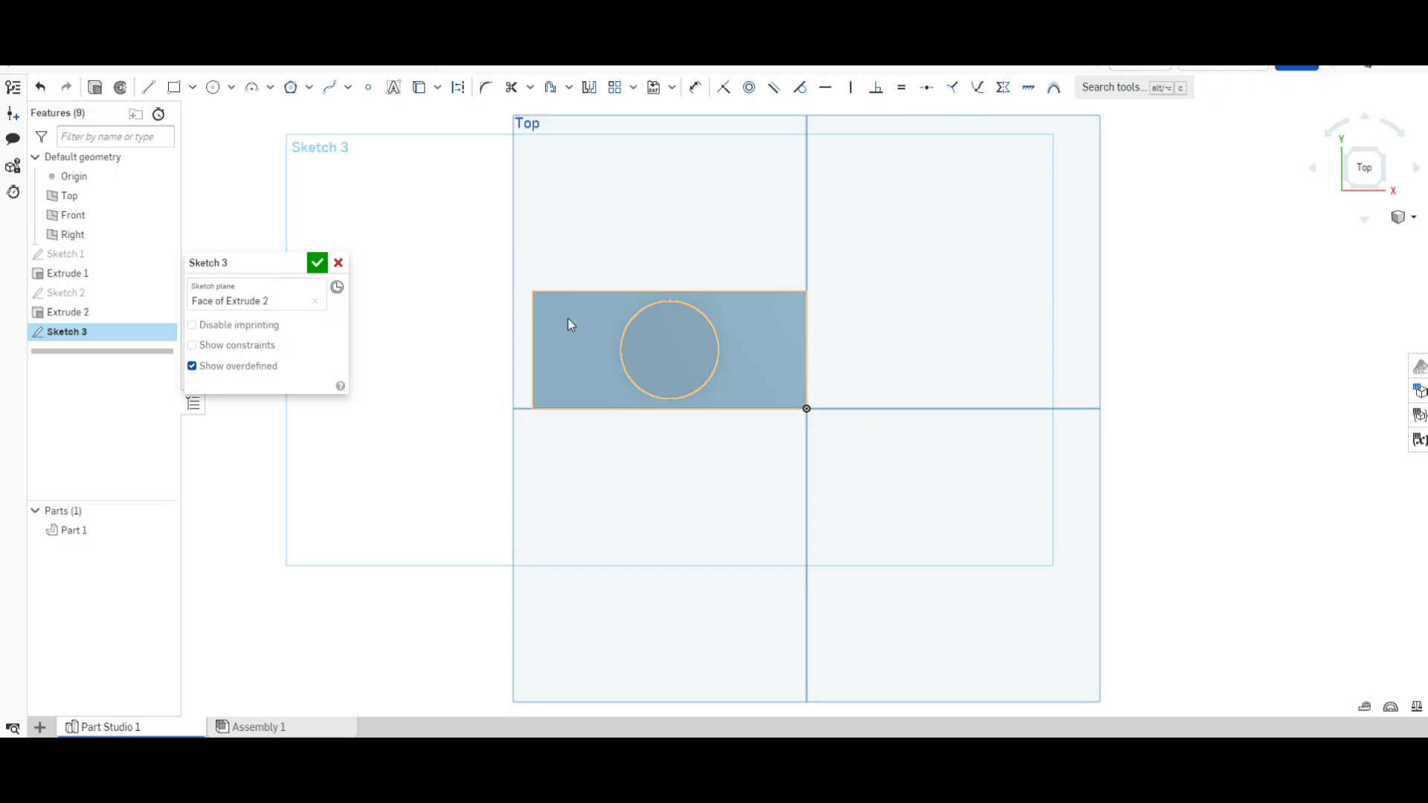
{"action": "left_click", "coordinate": [214, 87]}
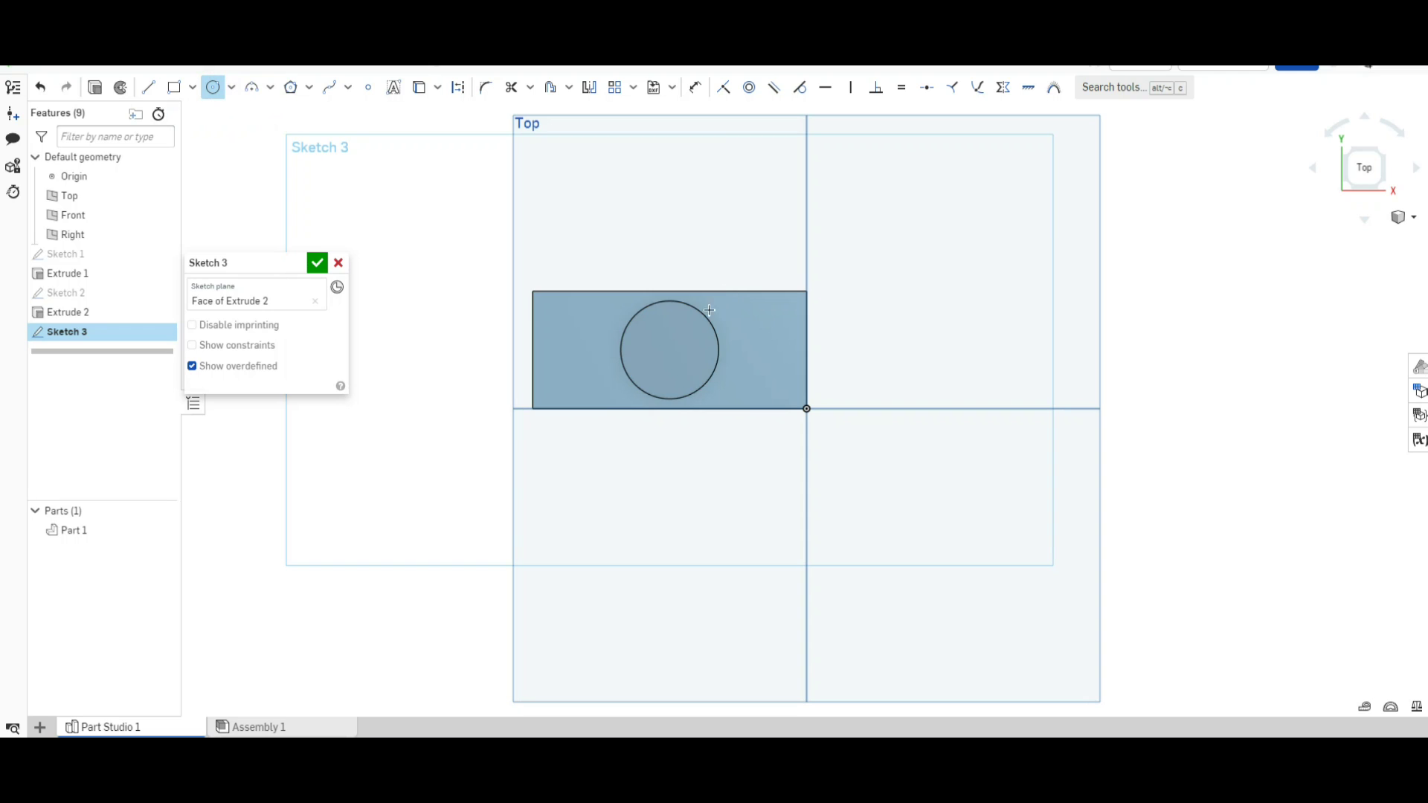
{"action": "left_click", "coordinate": [671, 347]}
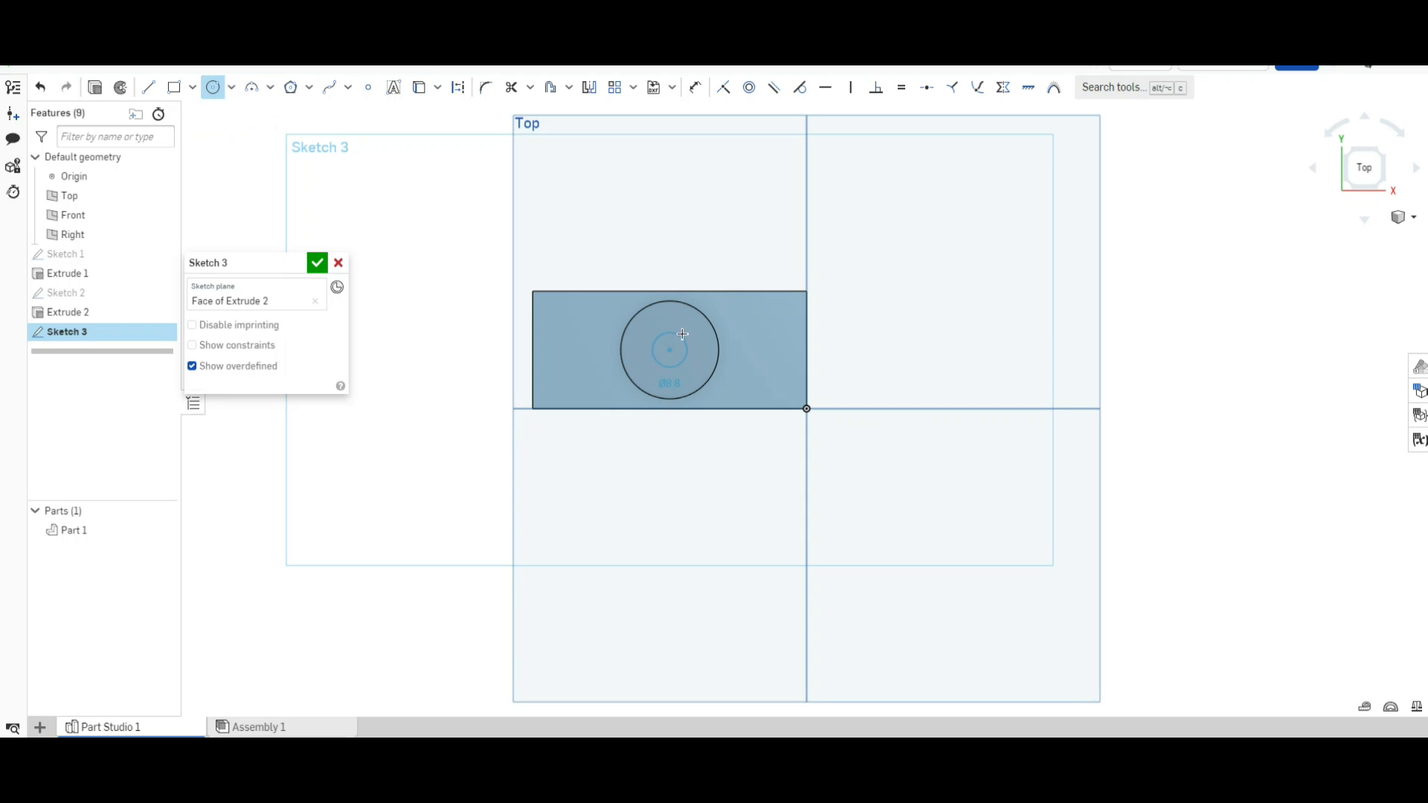
{"action": "left_click", "coordinate": [685, 329]}
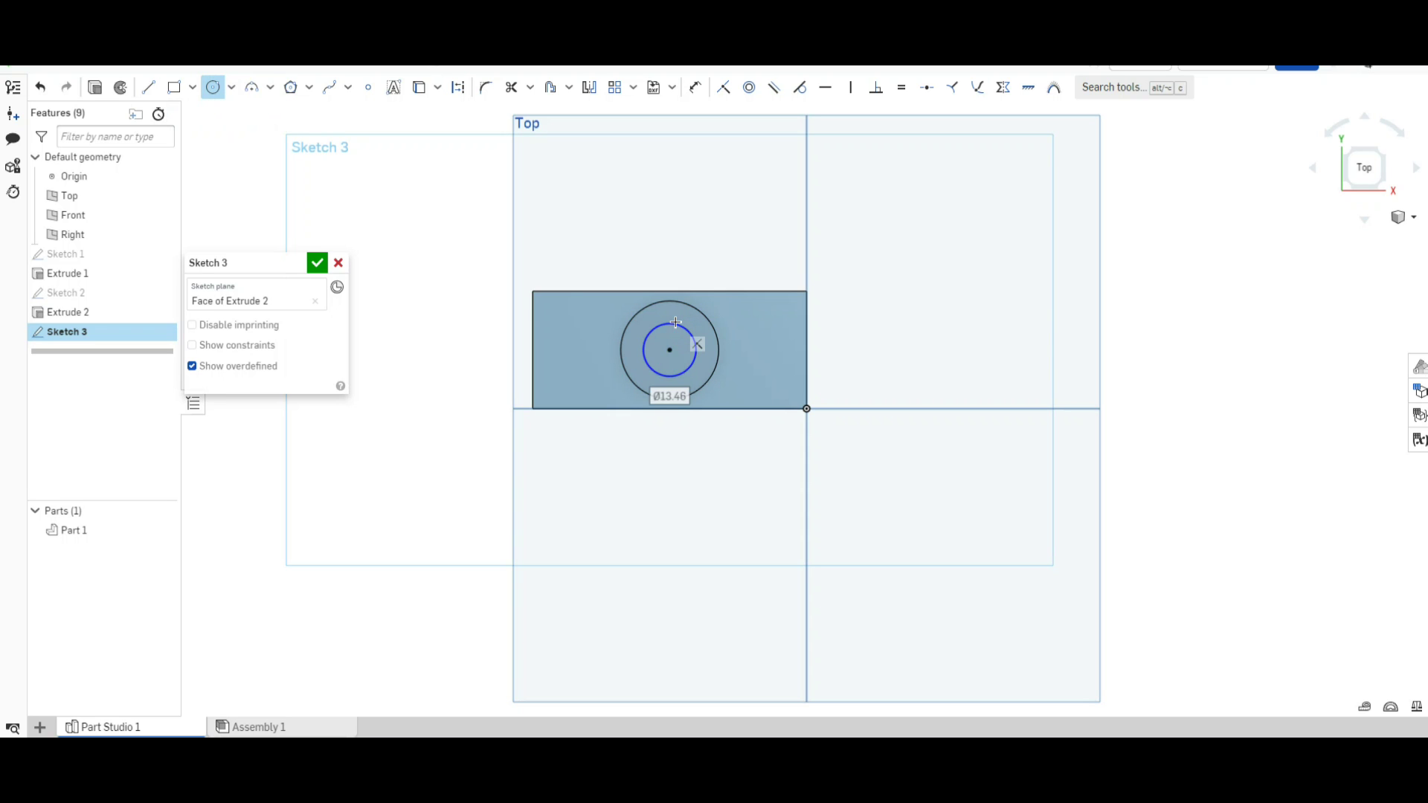
{"action": "type", "text": "12.5"}
{"action": "key", "text": "Return"}
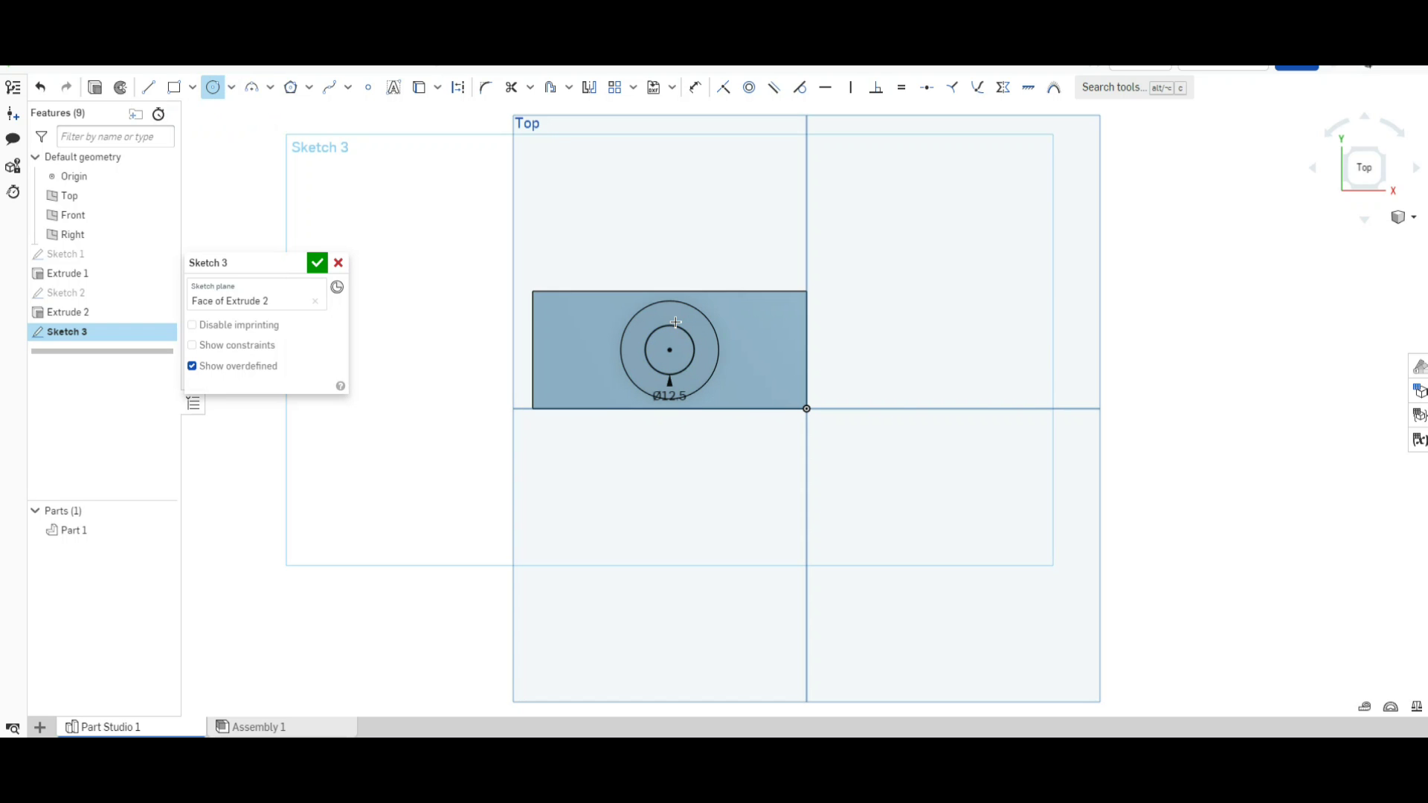
{"action": "left_click", "coordinate": [318, 262]}
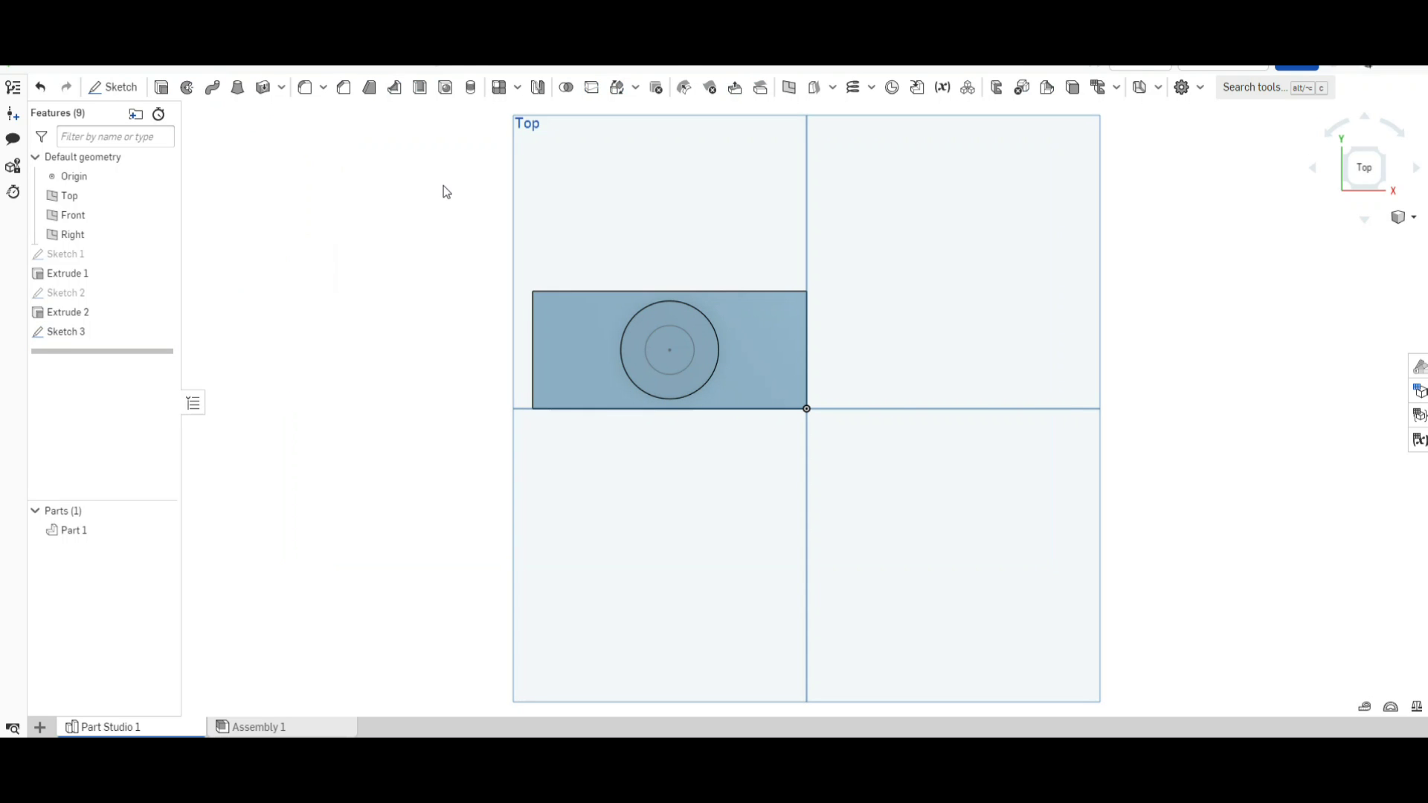
Step: Cut the Ø12.5 circle 50 mm down into the cylinder with a flipped Remove extrude
{"action": "left_click", "coordinate": [163, 88]}
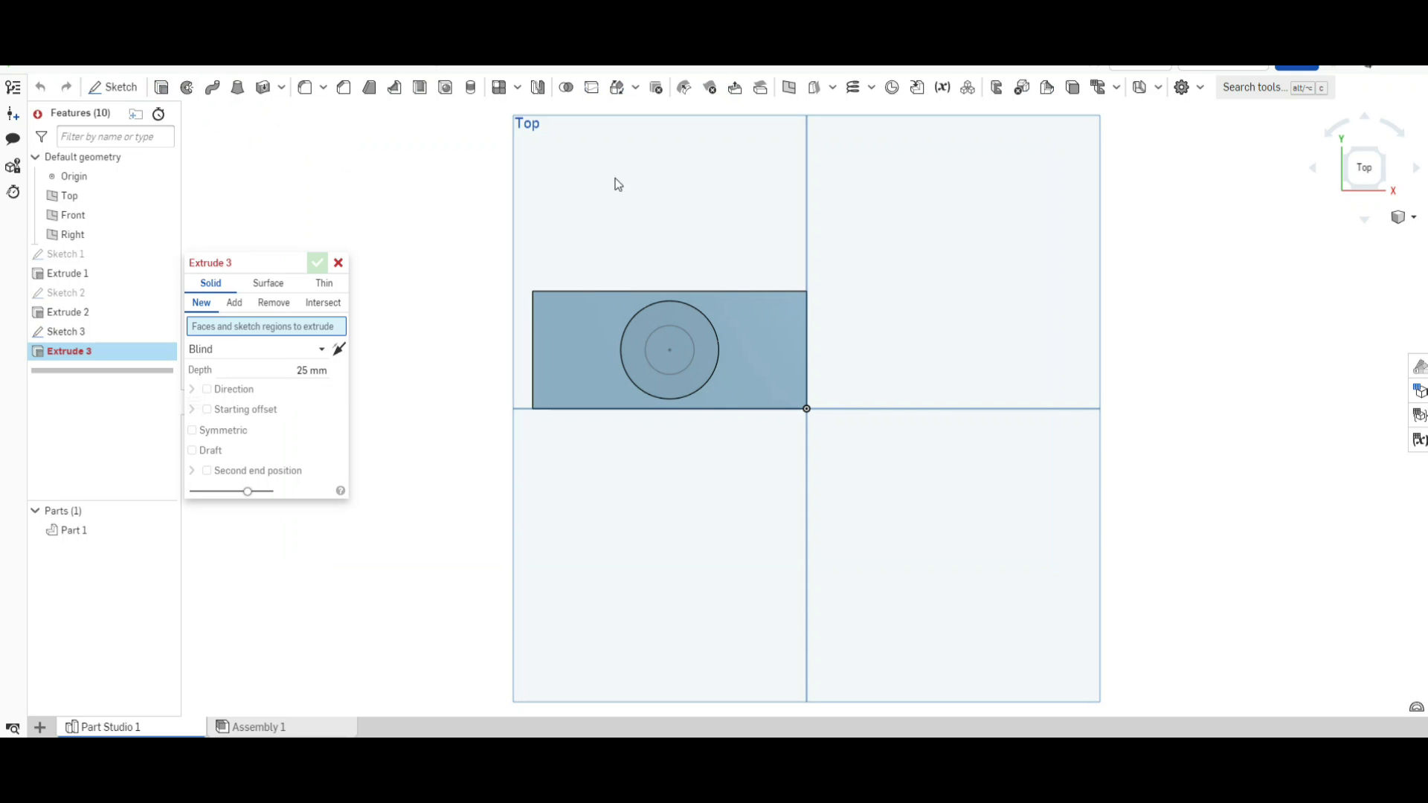
{"action": "left_click", "coordinate": [681, 341]}
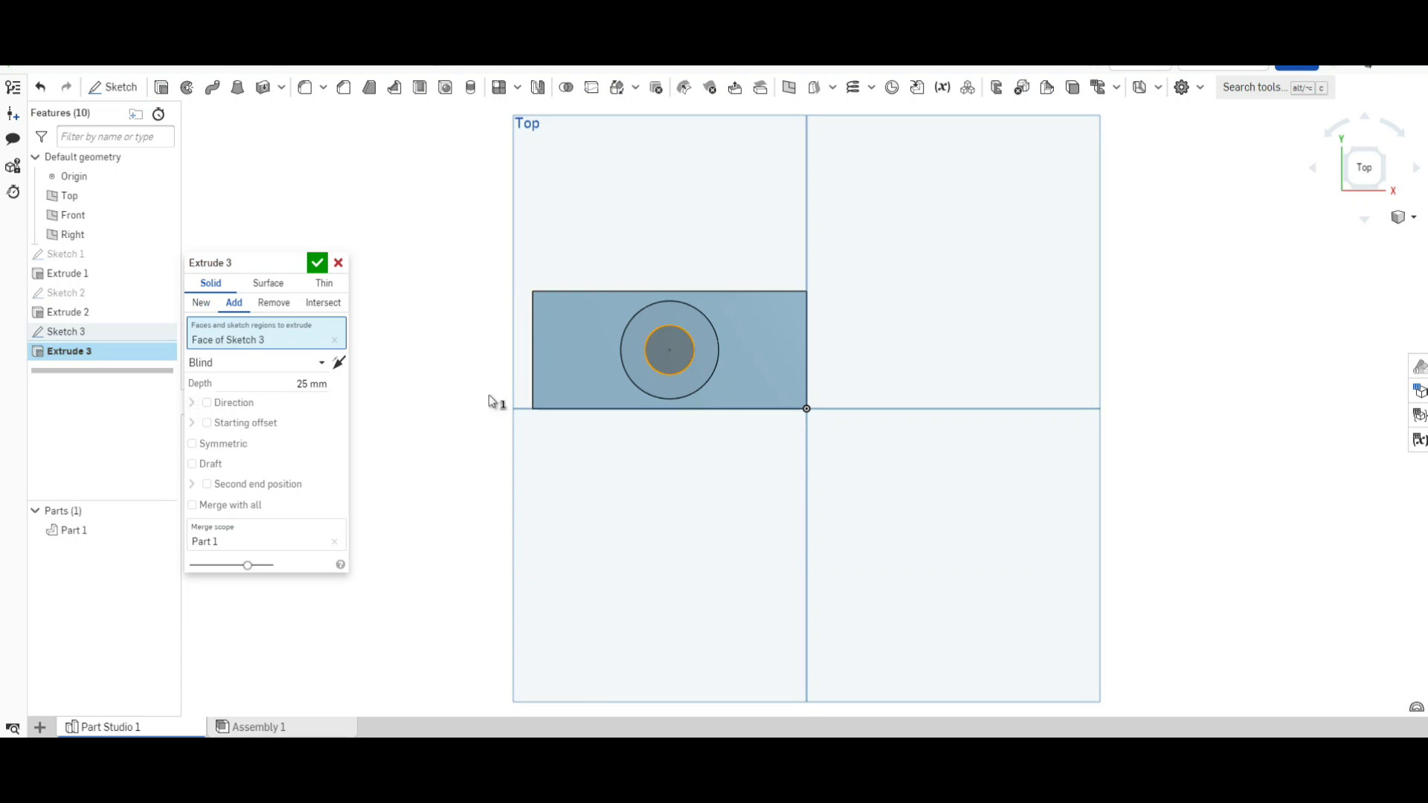
{"action": "left_click", "coordinate": [337, 364]}
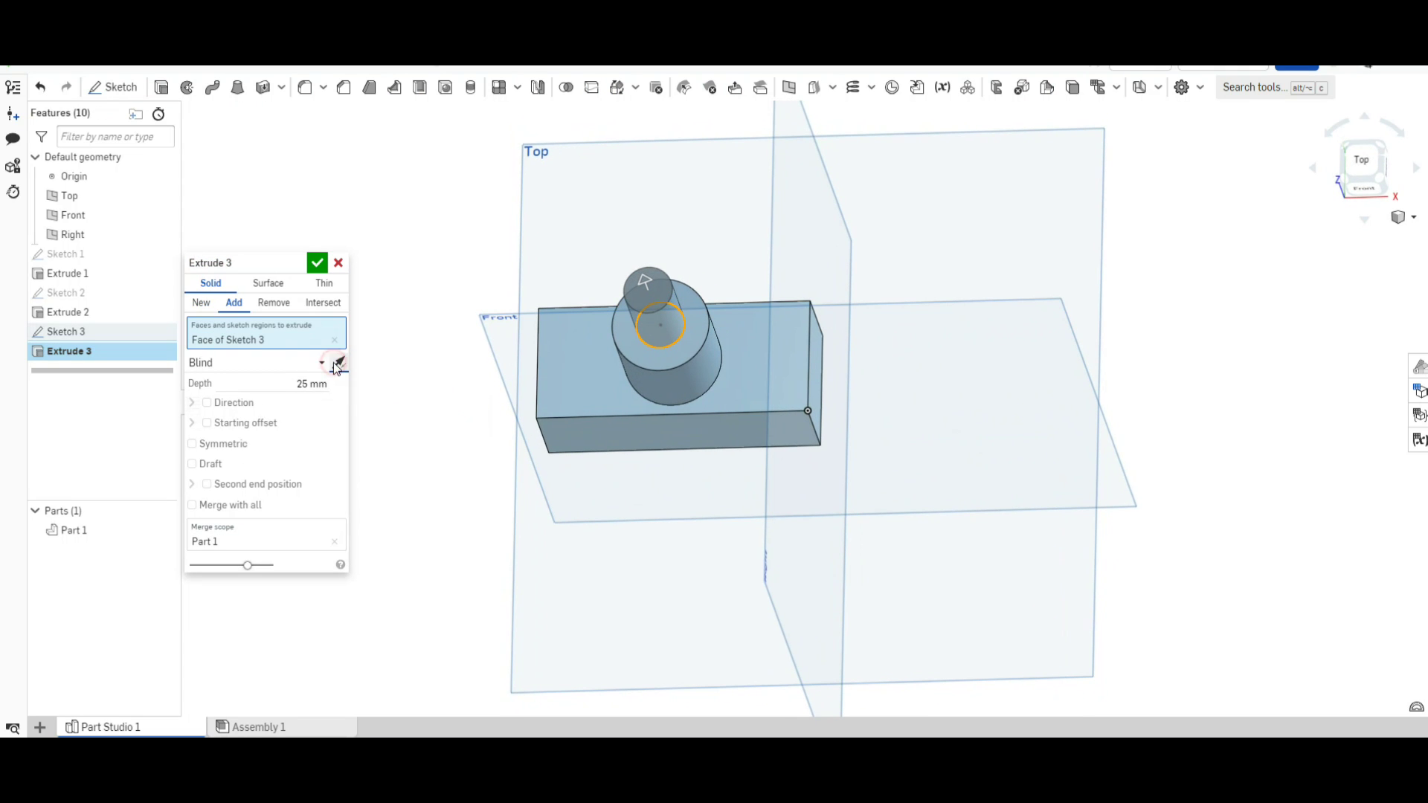
{"action": "left_click", "coordinate": [284, 309]}
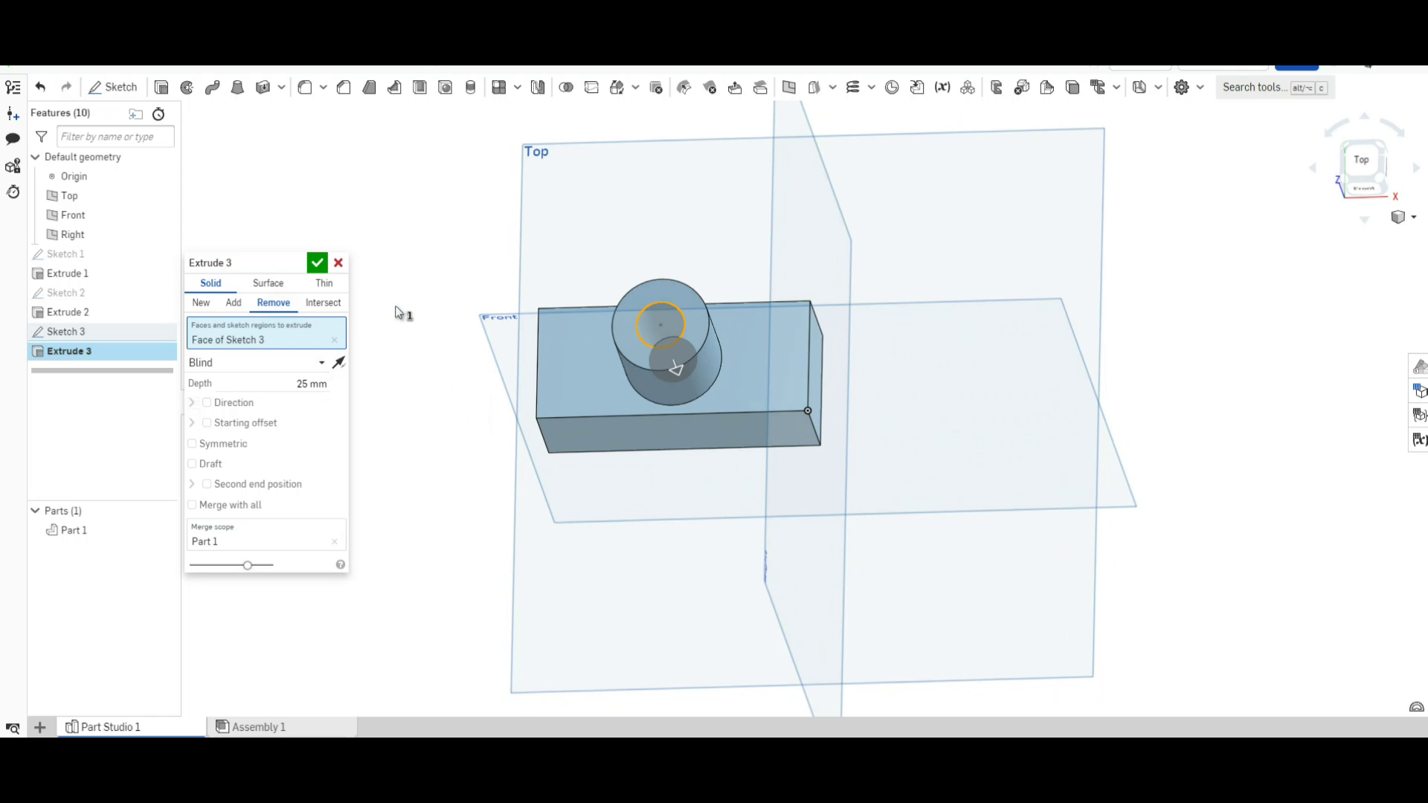
{"action": "left_click", "coordinate": [299, 383]}
{"action": "type", "text": "50"}
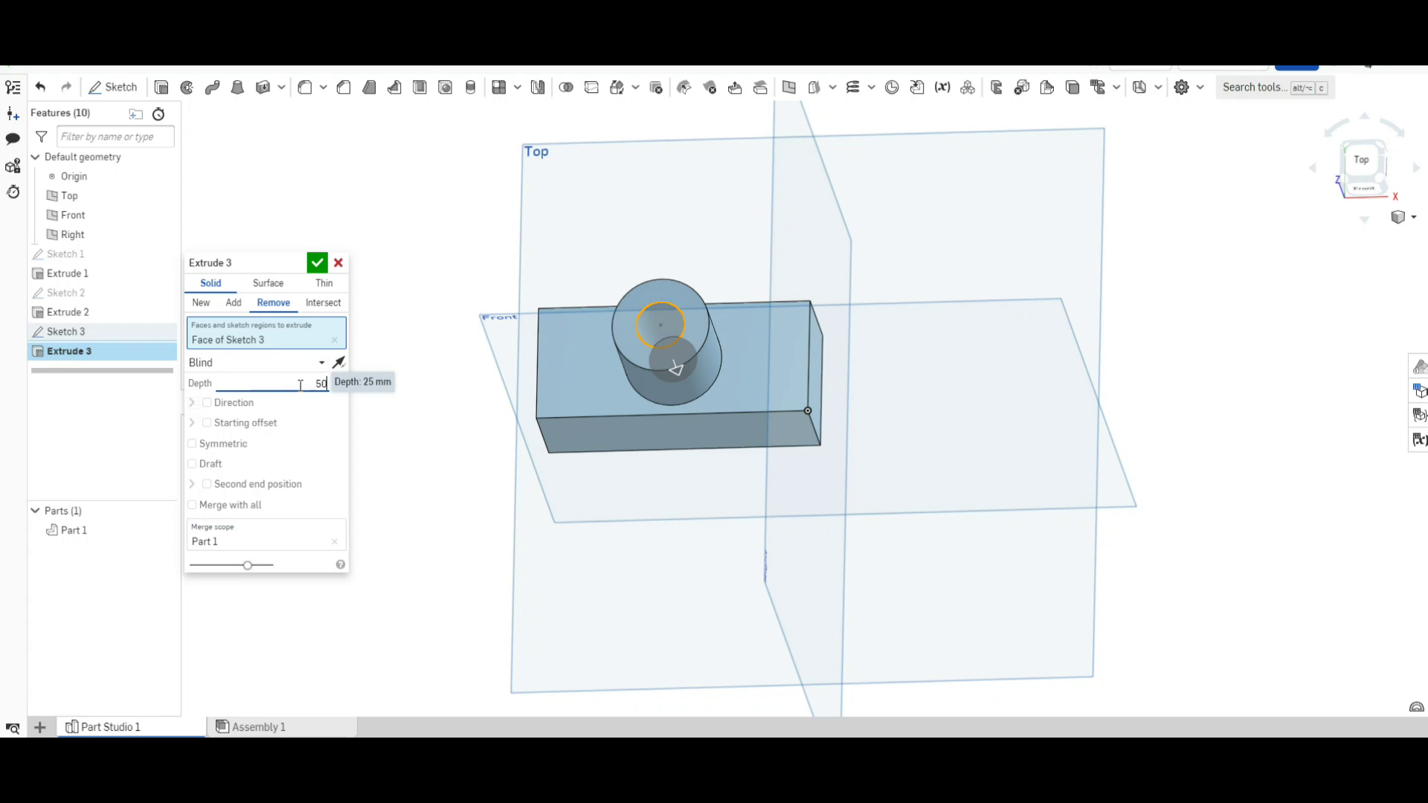
{"action": "key", "text": "Return"}
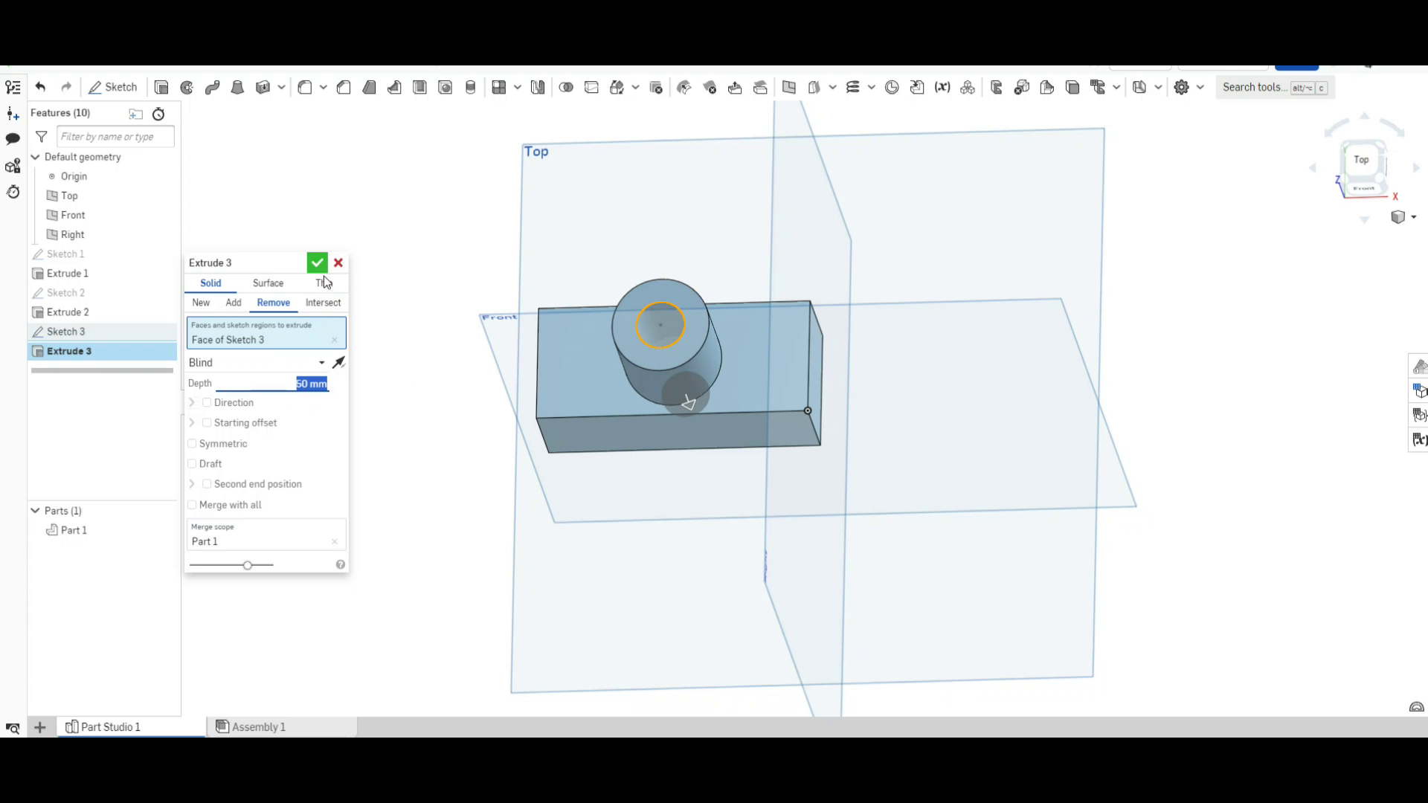
{"action": "left_click", "coordinate": [303, 384]}
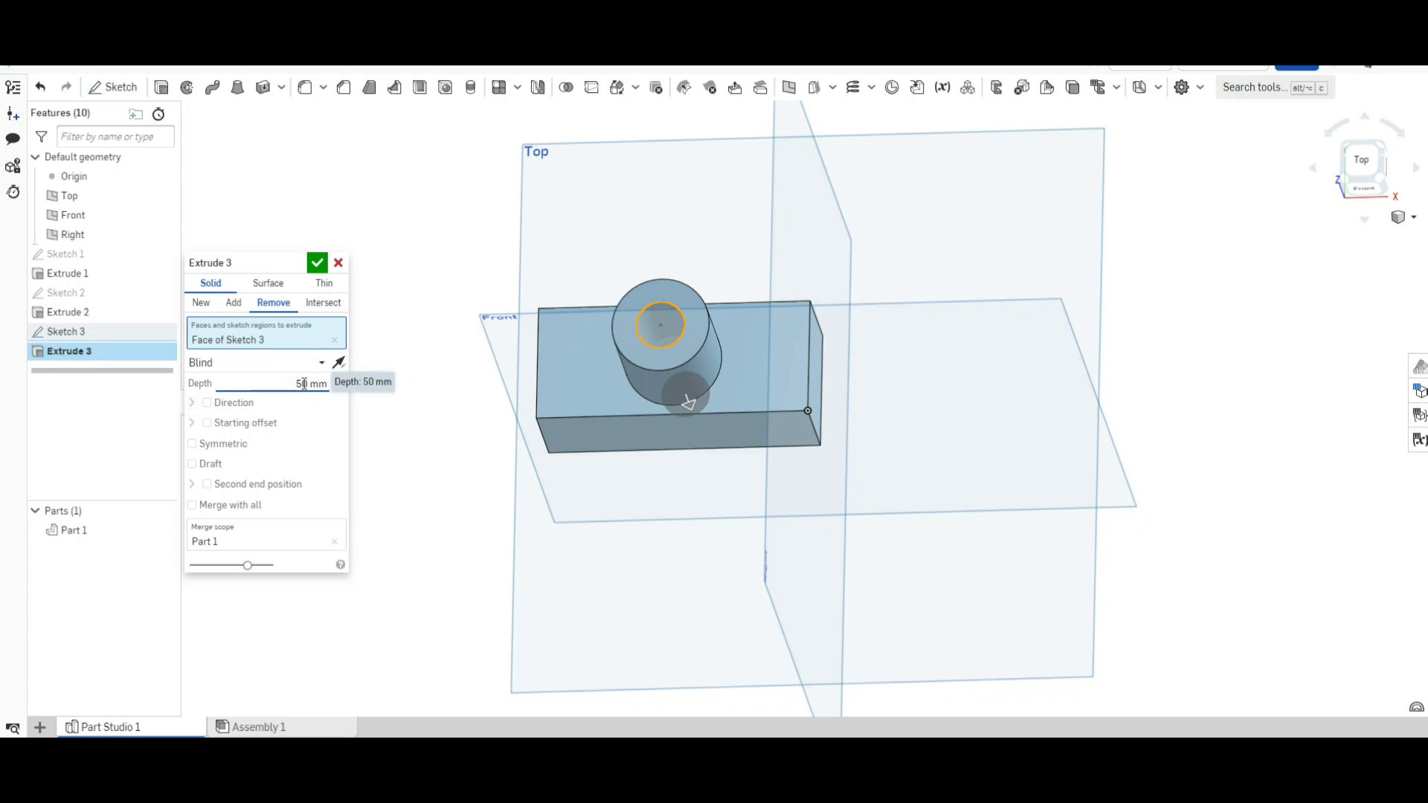
{"action": "key", "text": "Return"}
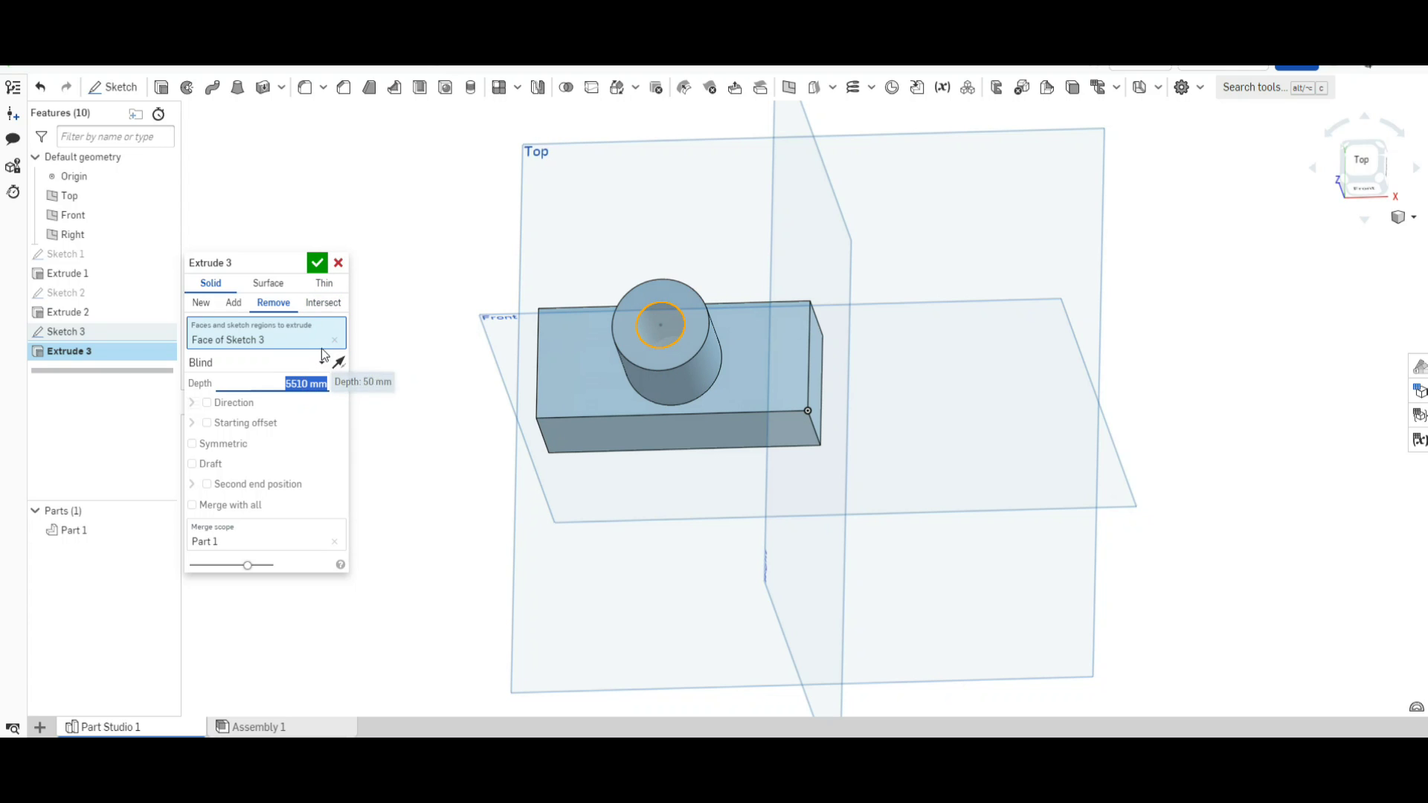
{"action": "left_click", "coordinate": [318, 262]}
{"action": "key", "text": "shift+5"}
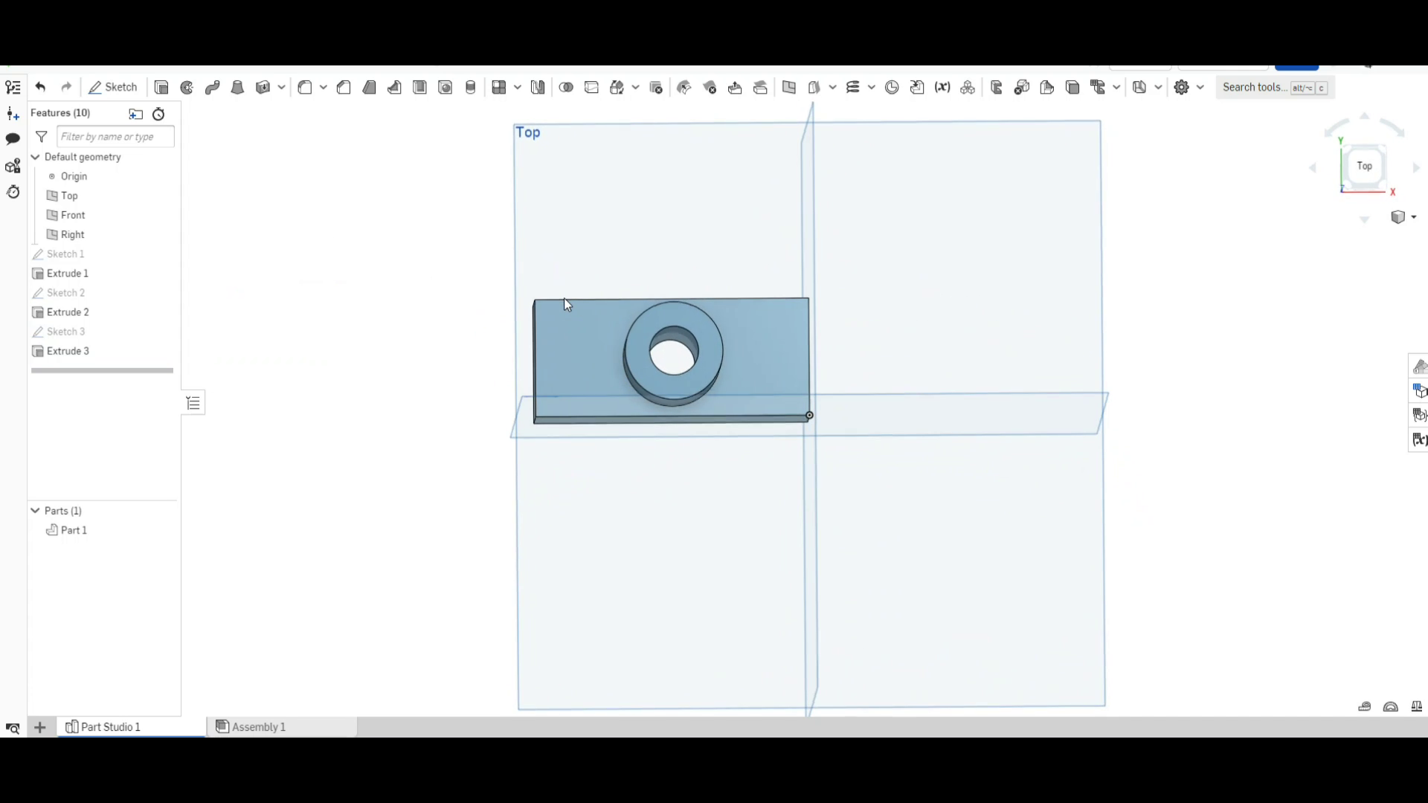
{"action": "right_click_drag", "start_coordinate": [565, 296], "coordinate": [560, 233]}
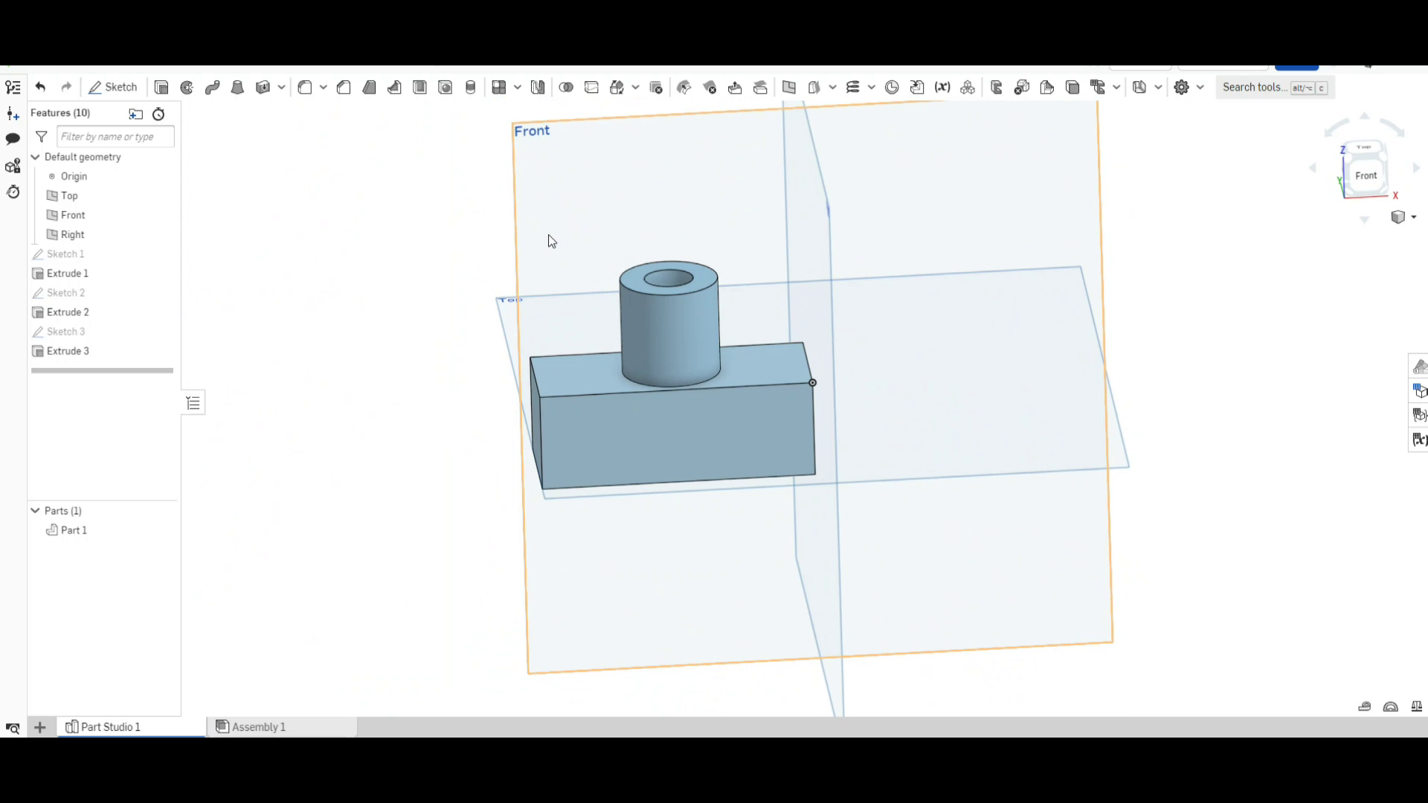
{"action": "right_click_drag", "start_coordinate": [568, 230], "coordinate": [514, 447]}
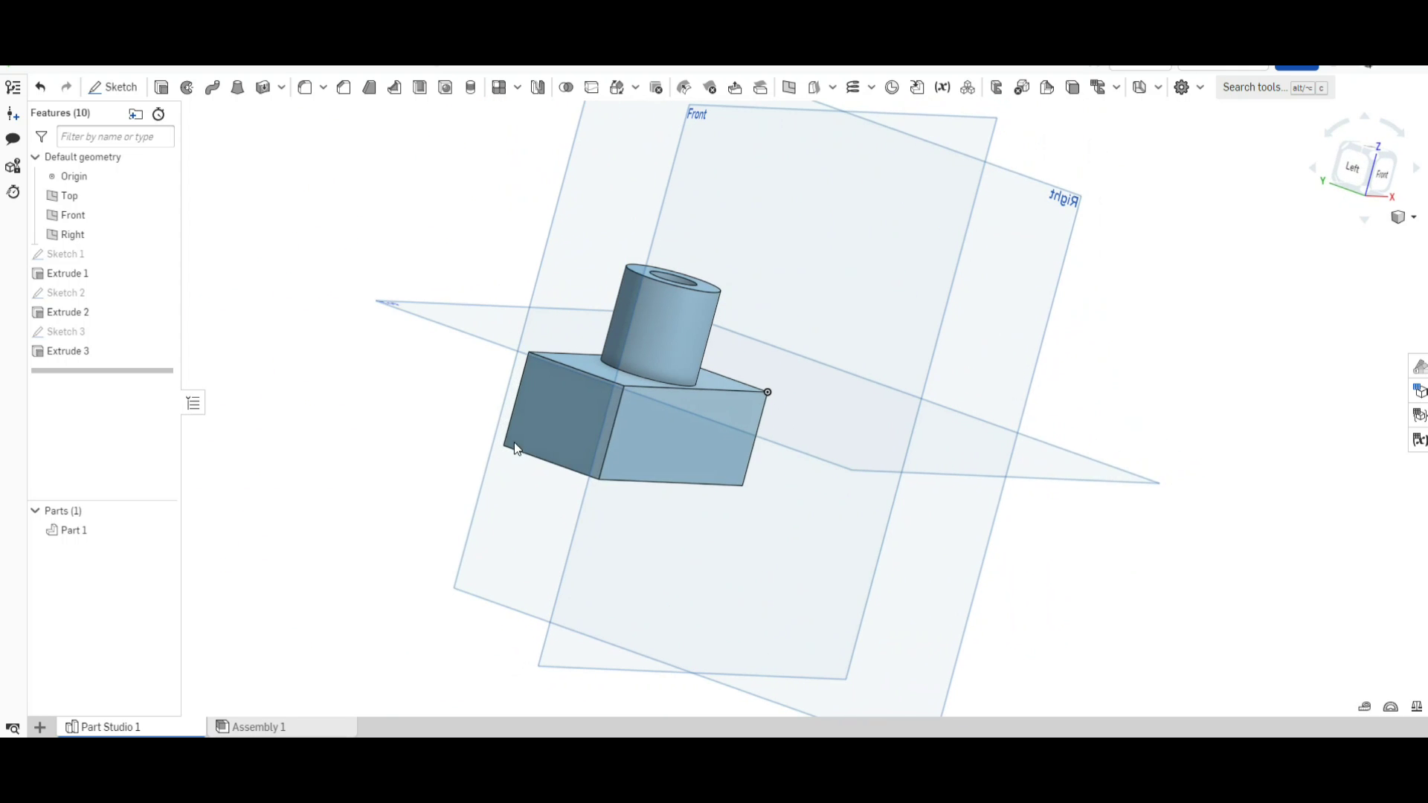
{"action": "left_click", "coordinate": [1353, 178]}
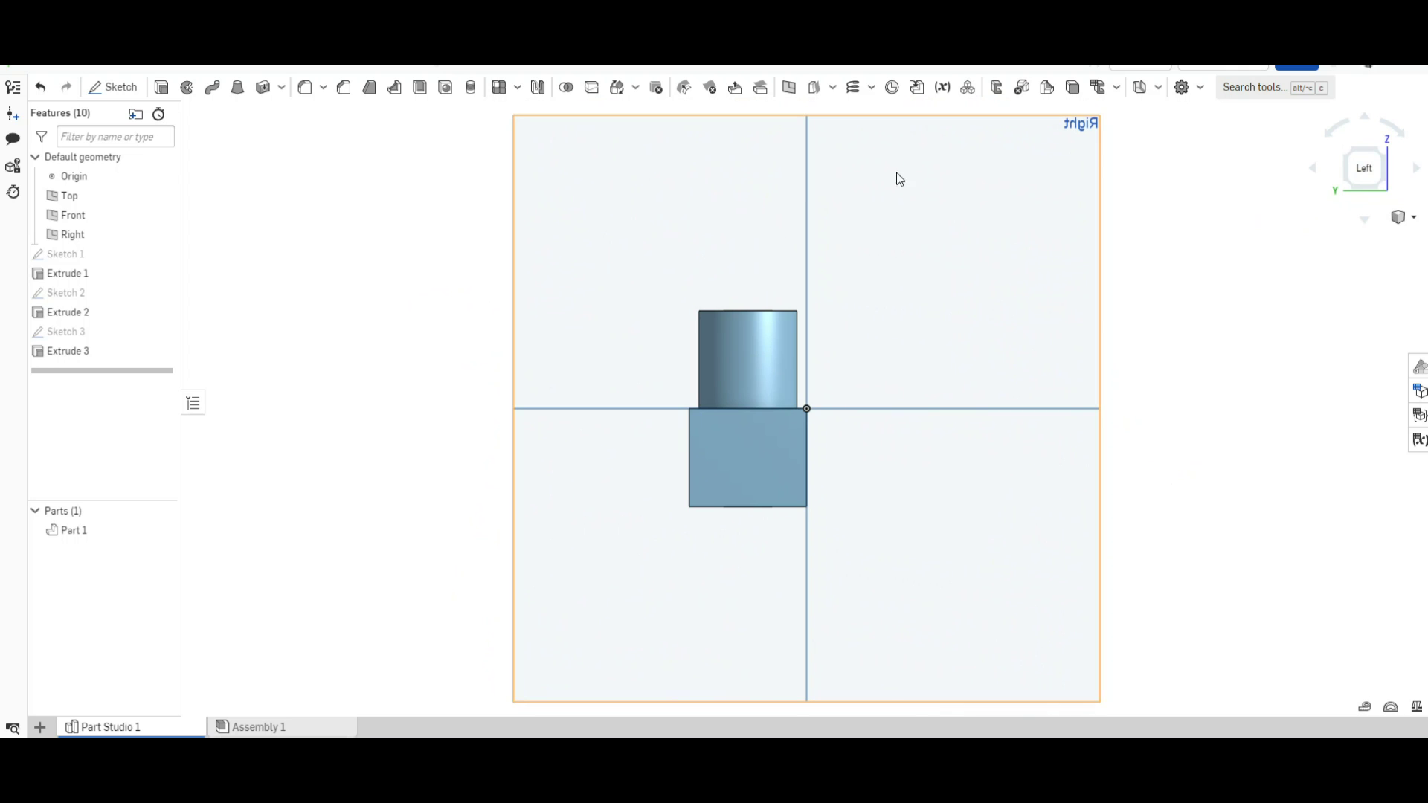
{"action": "key", "text": "shift+7"}
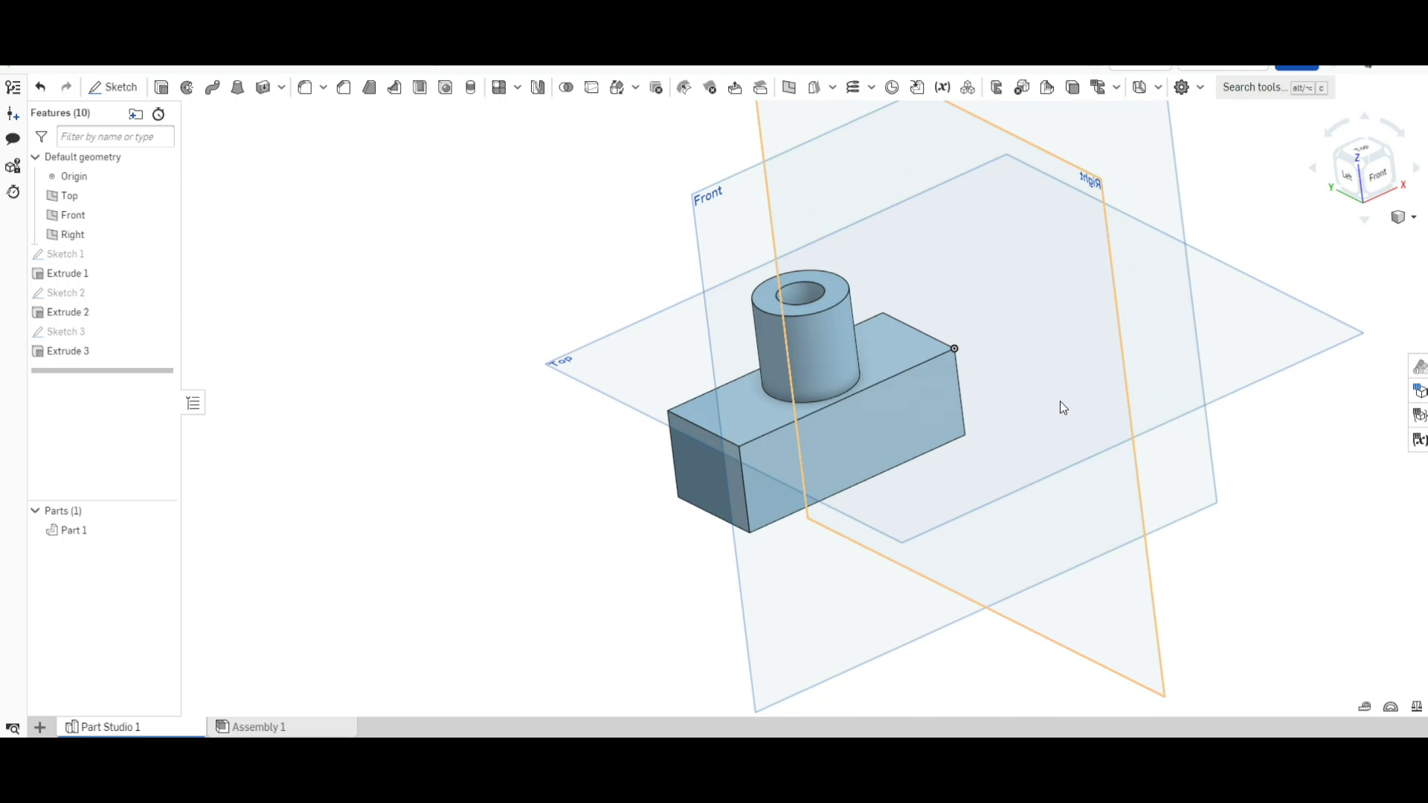
Step: Apply a 1 mm chamfer to the block's long top edge
{"action": "left_click", "coordinate": [344, 88]}
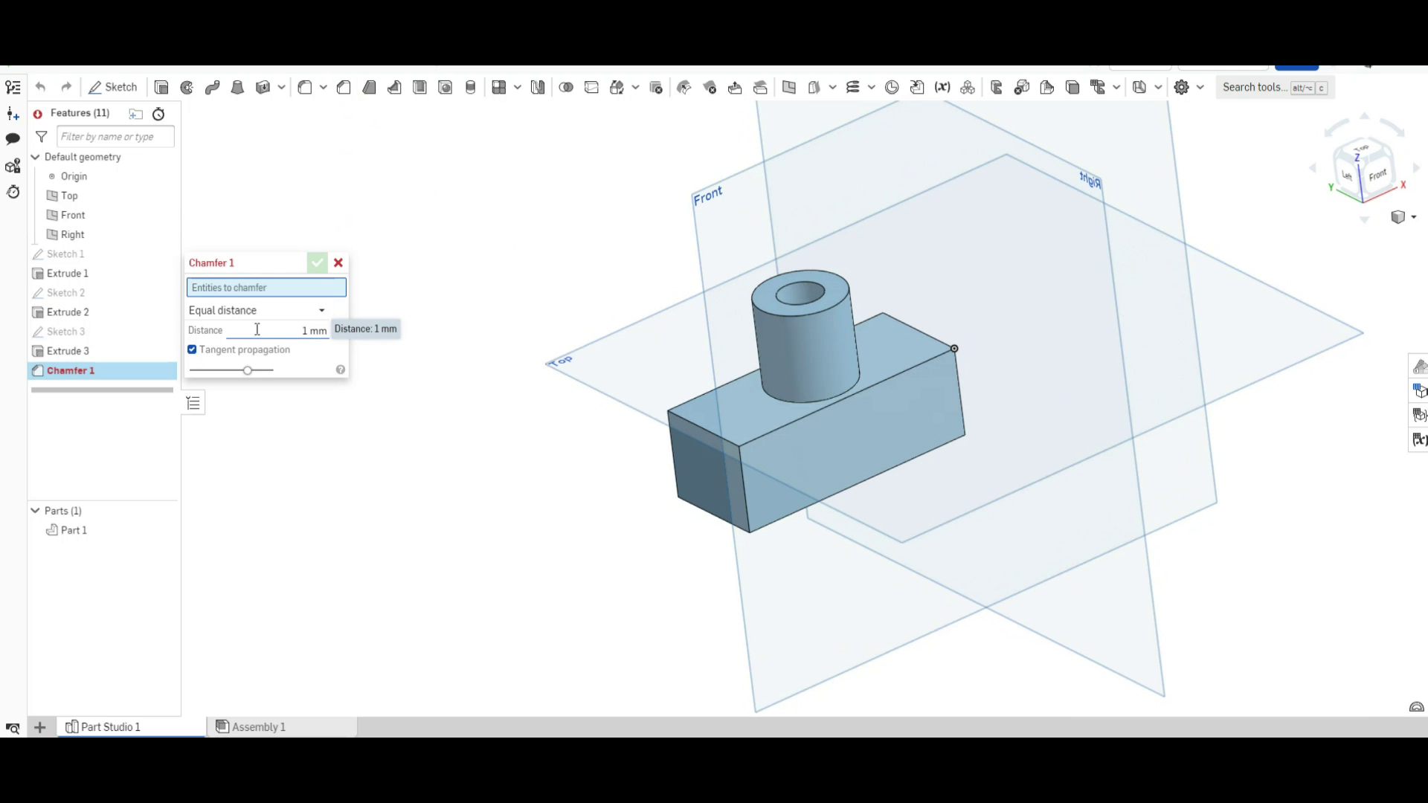
{"action": "right_click_drag", "start_coordinate": [615, 514], "coordinate": [572, 525]}
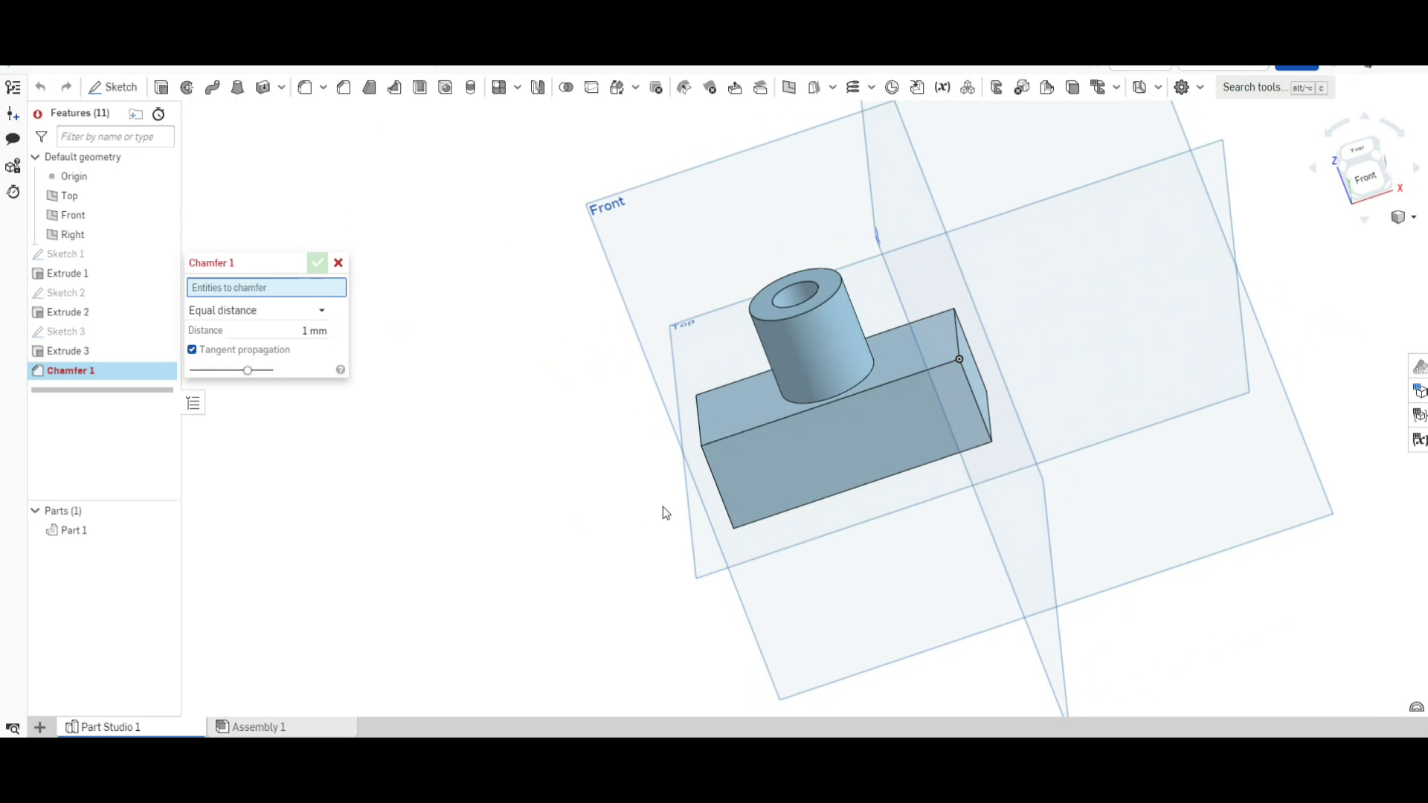
{"action": "left_click", "coordinate": [775, 421]}
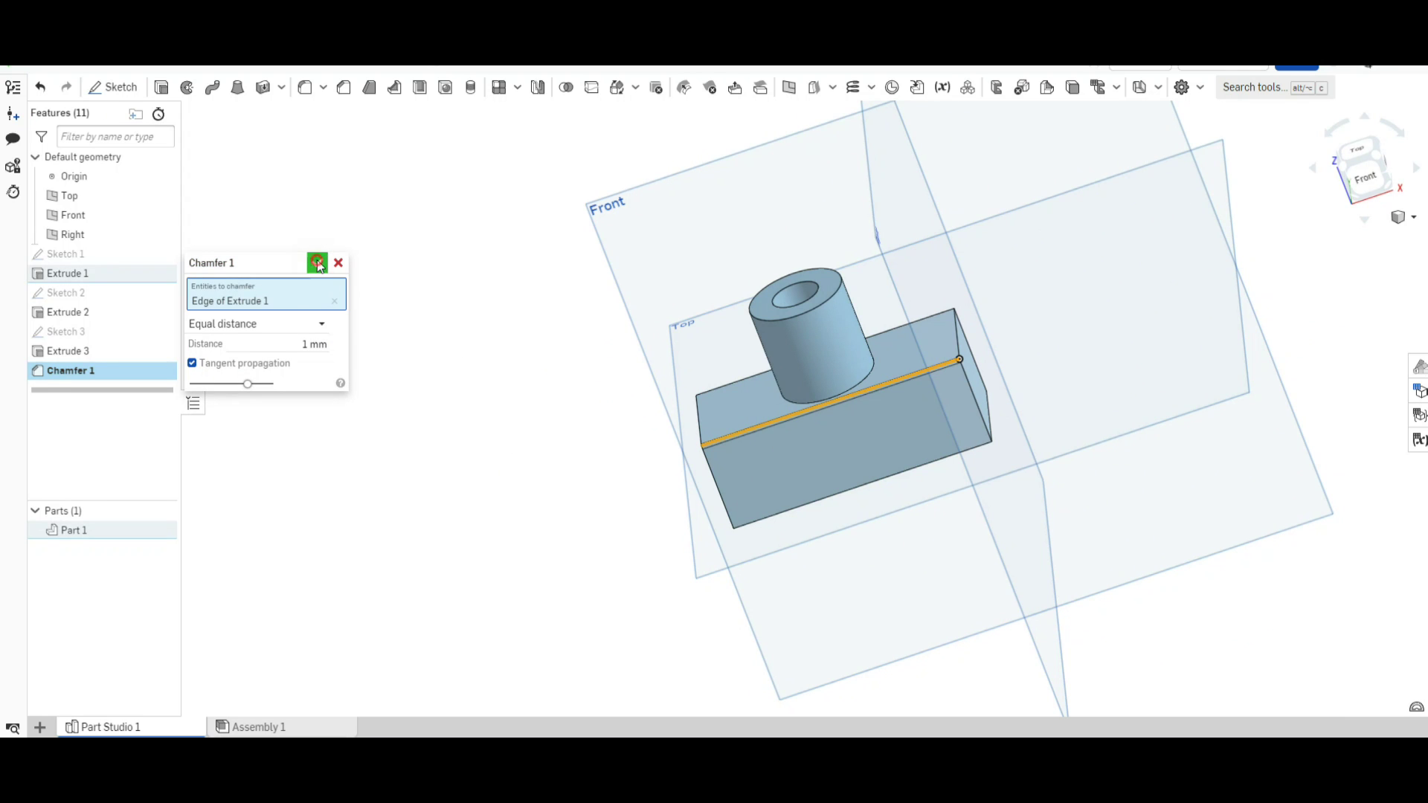
{"action": "left_click", "coordinate": [318, 264]}
{"action": "right_click_drag", "start_coordinate": [615, 450], "coordinate": [730, 417]}
{"action": "scroll", "coordinate": [731, 417], "scroll_direction": "up", "scroll_amount": 5}
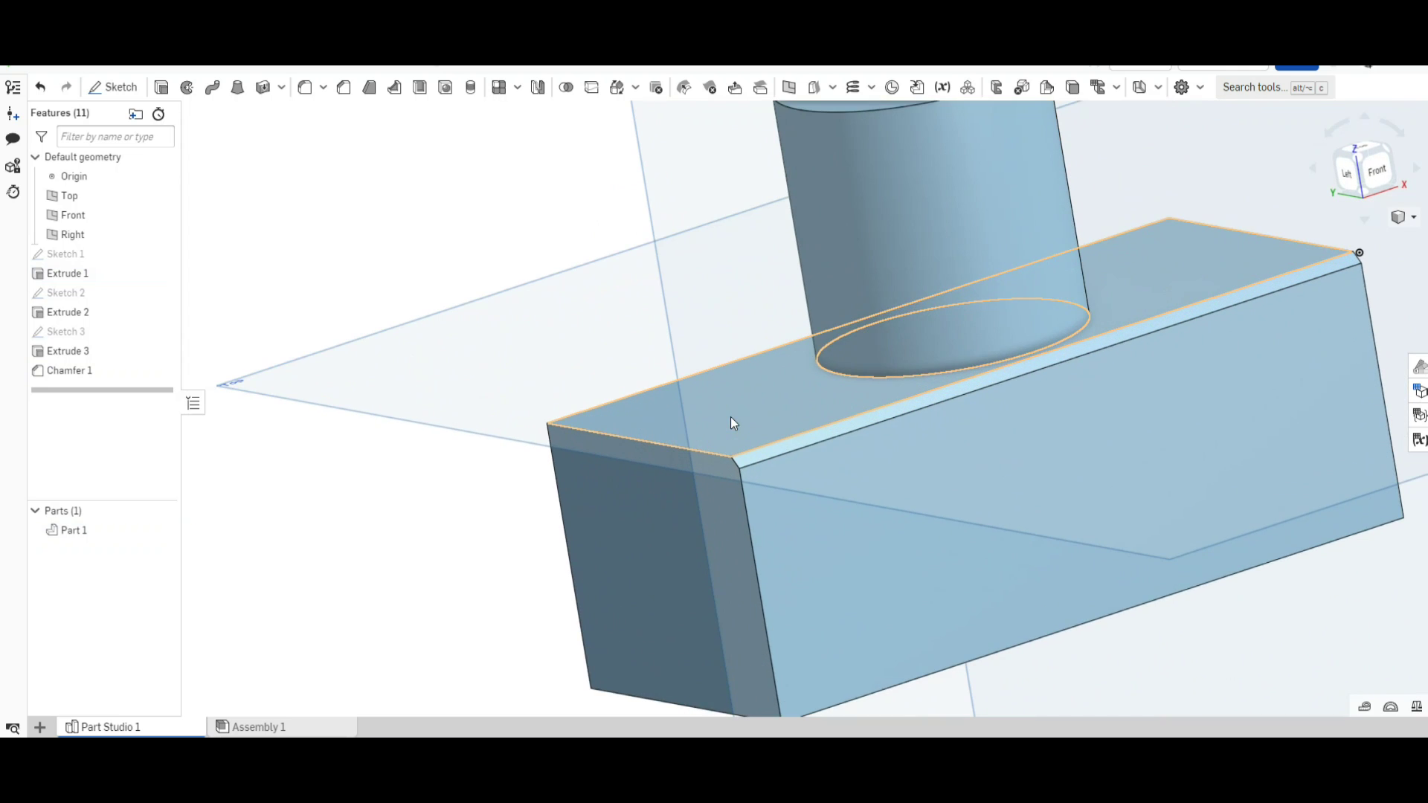
{"action": "key", "text": "shift+3"}
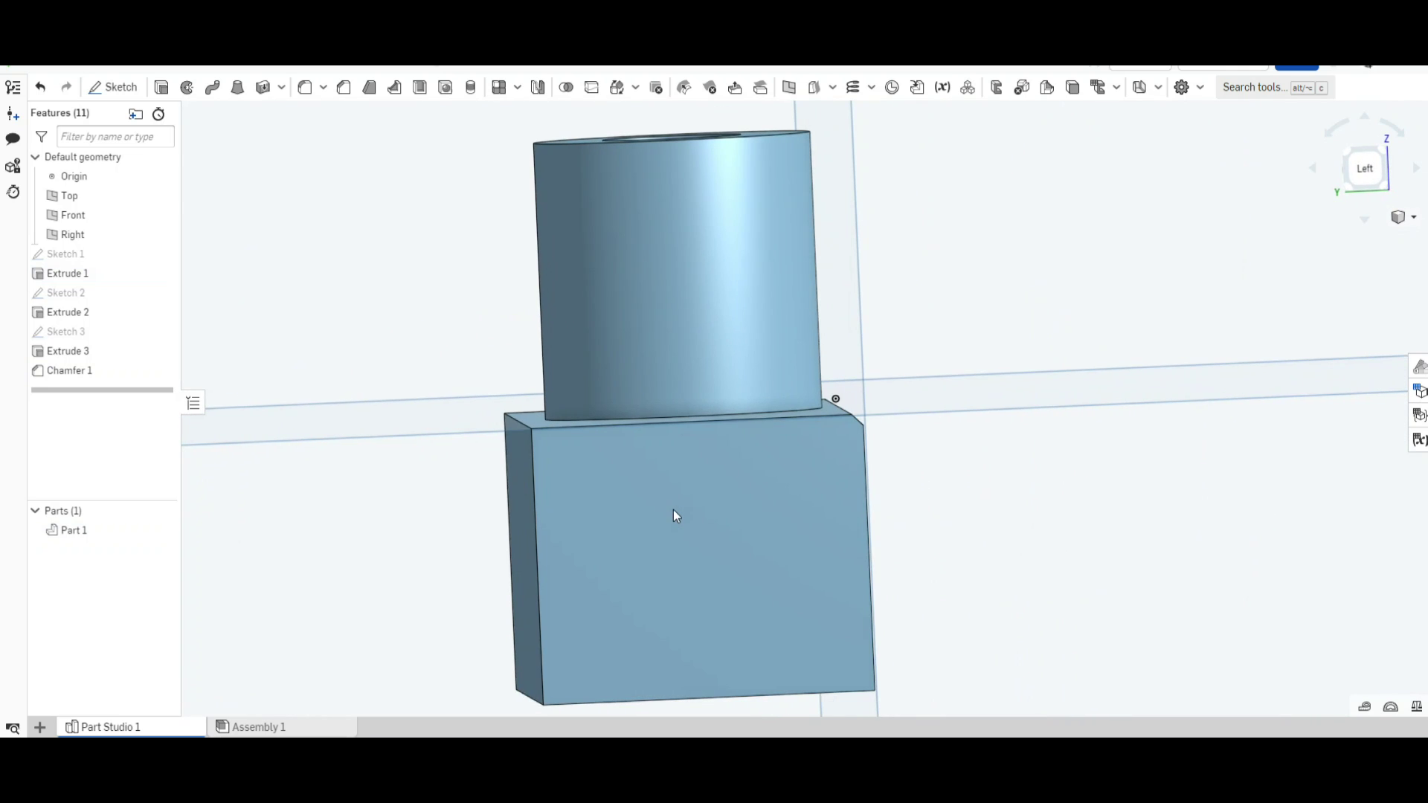
{"action": "right_click_drag", "start_coordinate": [672, 510], "coordinate": [605, 462]}
Step: Chamfer two vertical edges and one bottom edge of the block at 1 mm
{"action": "left_click", "coordinate": [342, 88]}
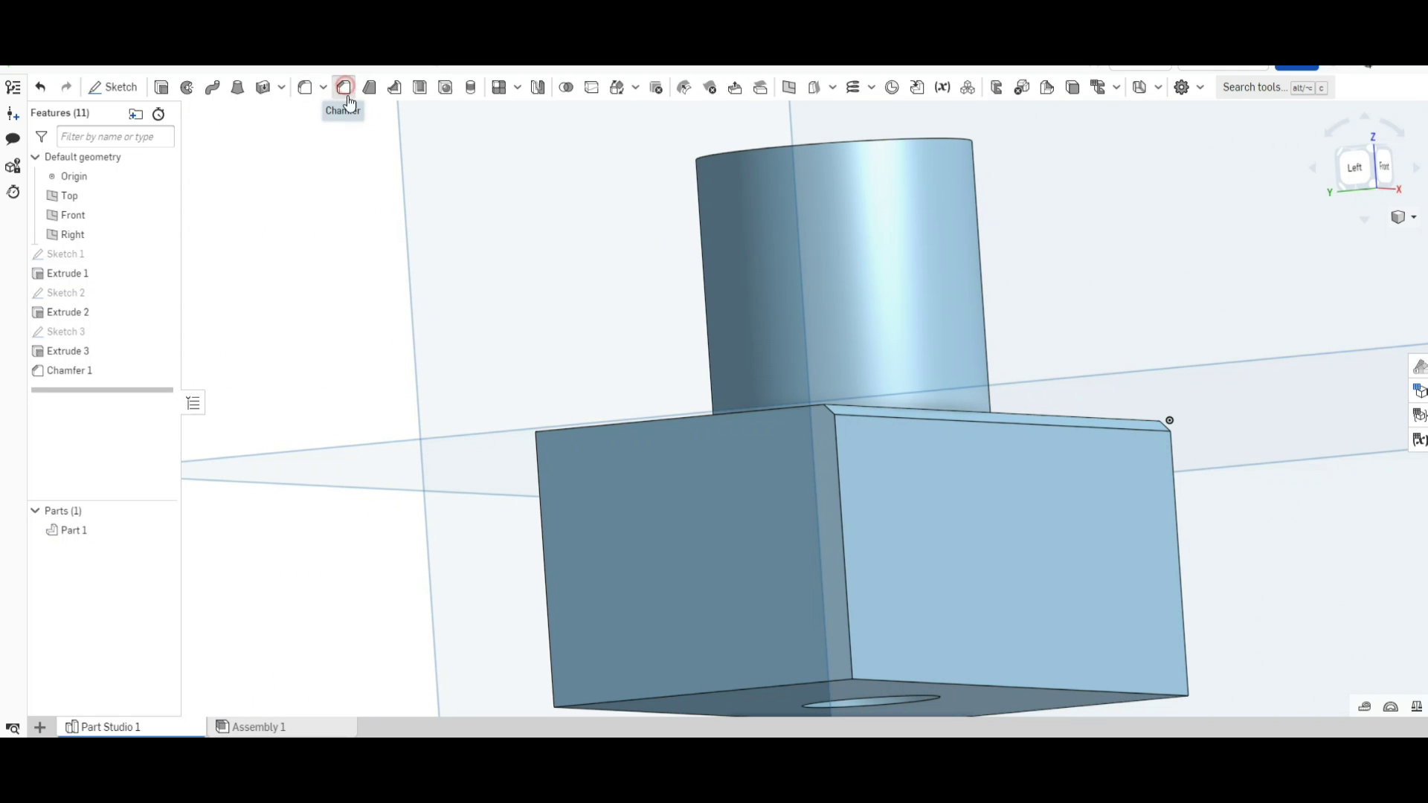
{"action": "left_click", "coordinate": [839, 488]}
{"action": "right_click_drag", "start_coordinate": [838, 487], "coordinate": [1326, 551]}
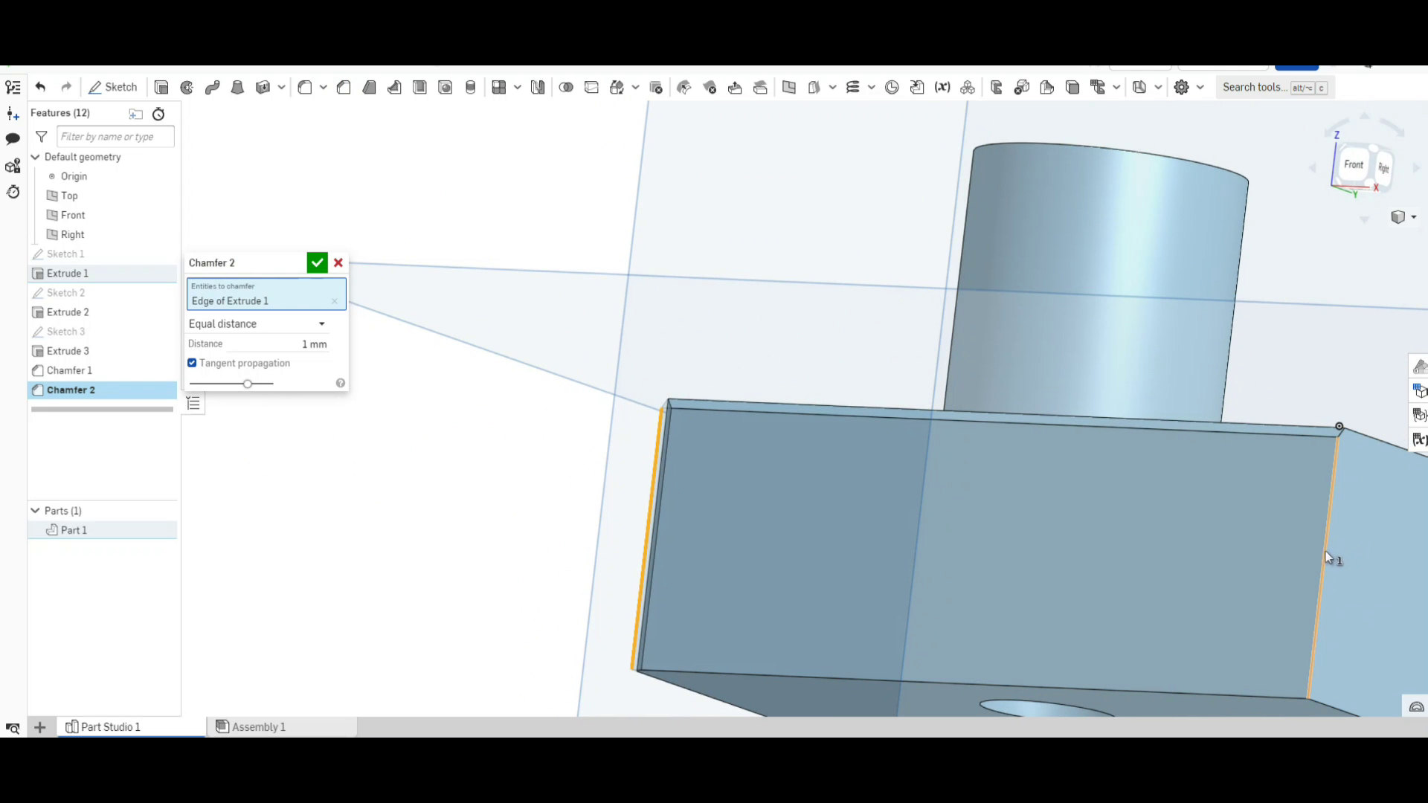
{"action": "left_click", "coordinate": [1325, 554]}
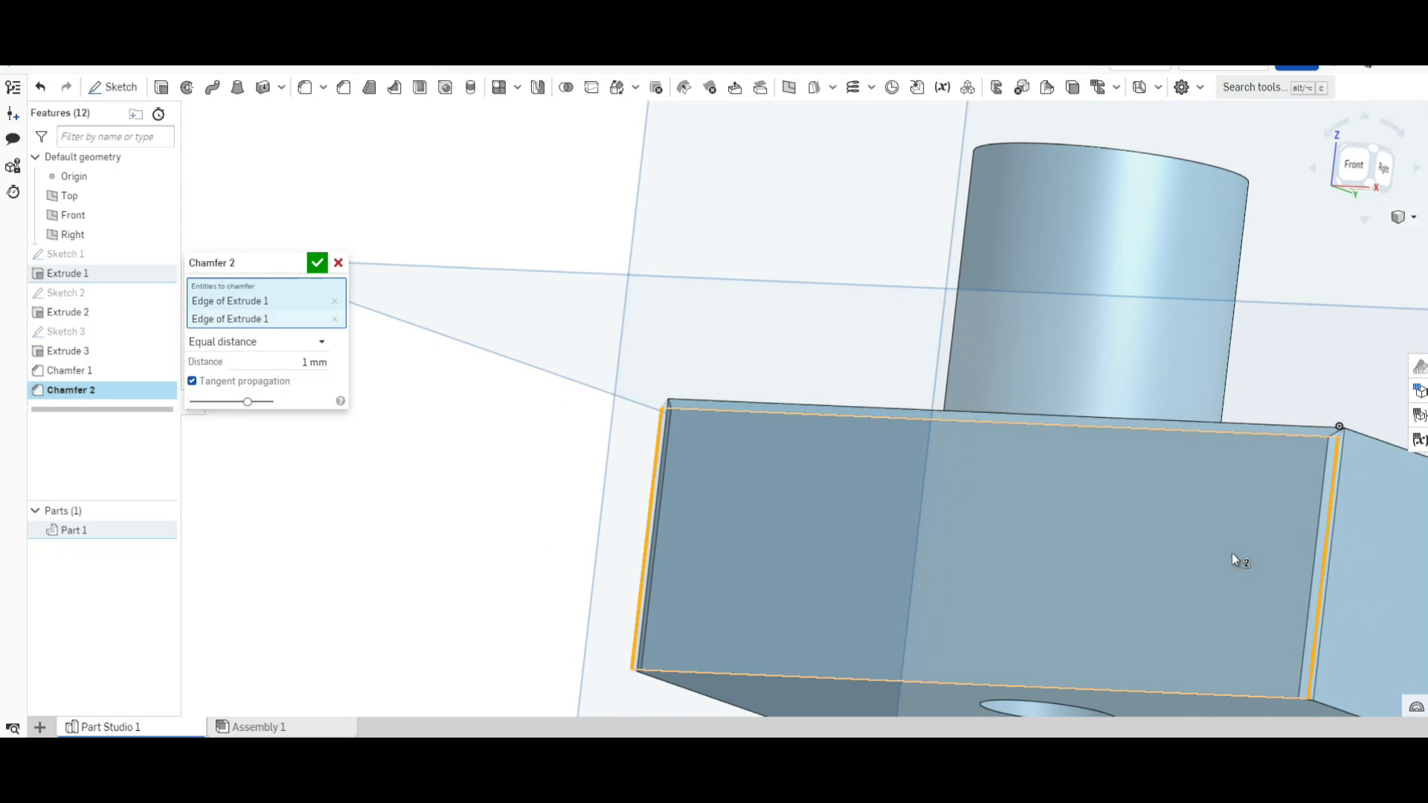
{"action": "left_click", "coordinate": [976, 687]}
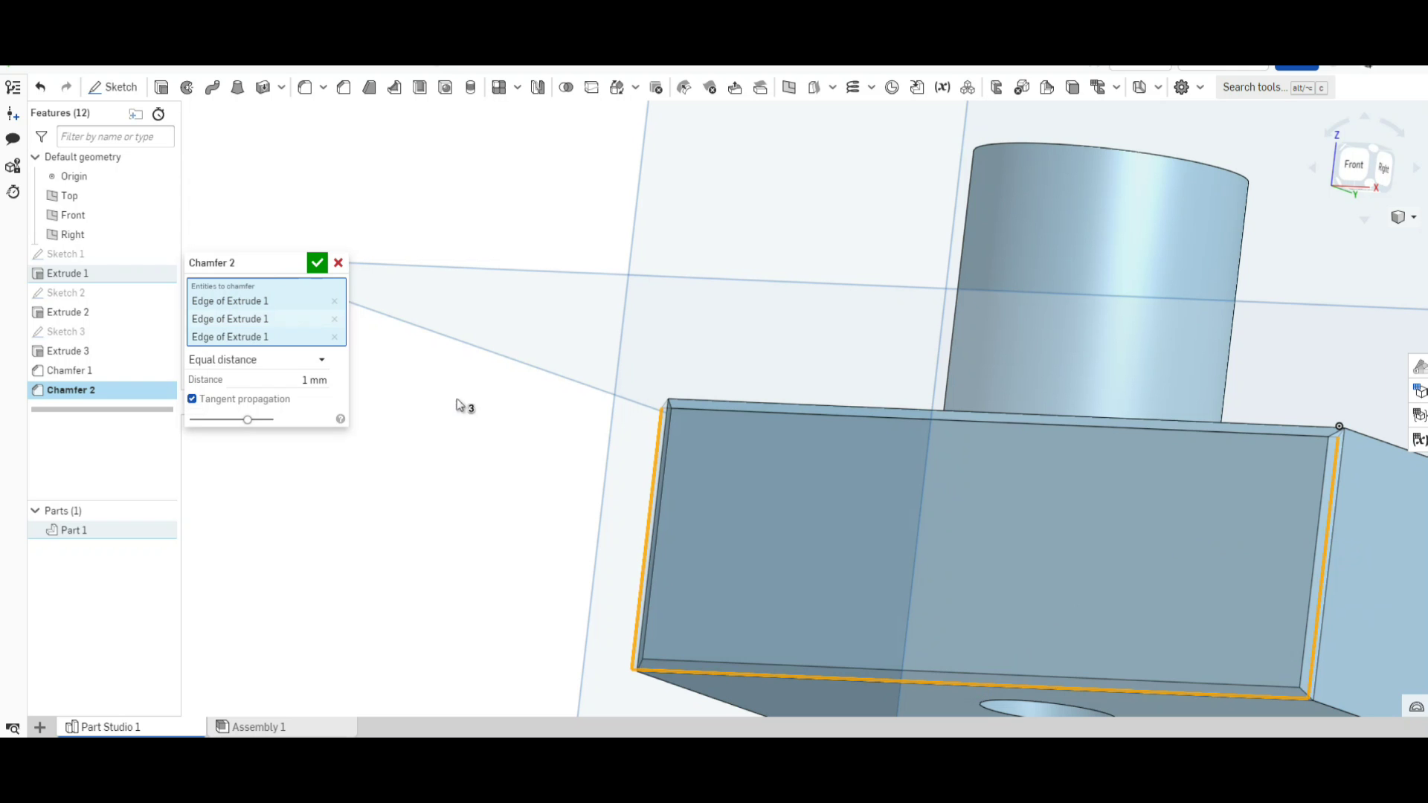
{"action": "left_click", "coordinate": [318, 262]}
{"action": "key", "text": "f"}
{"action": "right_click_drag", "start_coordinate": [430, 452], "coordinate": [676, 377]}
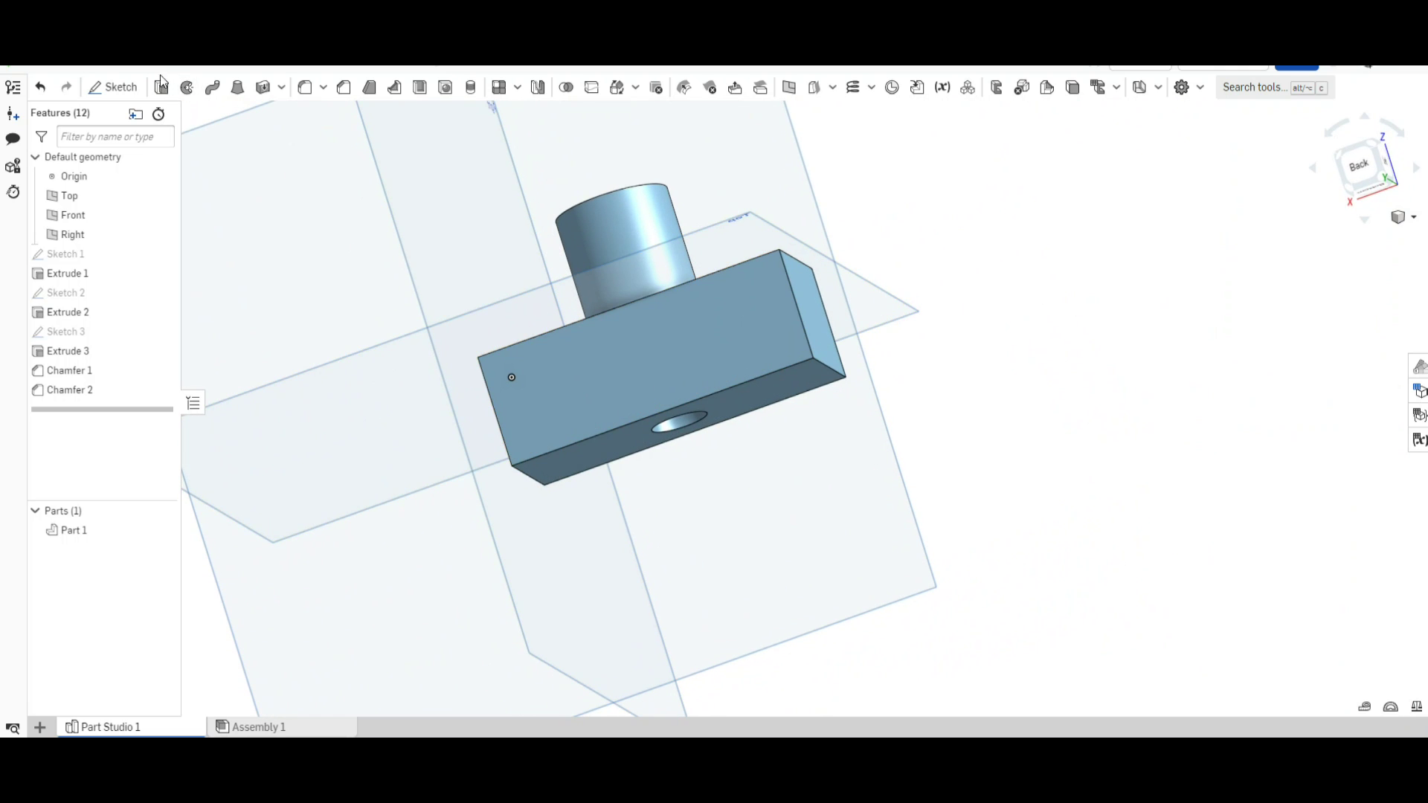
Step: Chamfer the edges of one large block face at 1 mm as Chamfer 3
{"action": "left_click", "coordinate": [345, 85]}
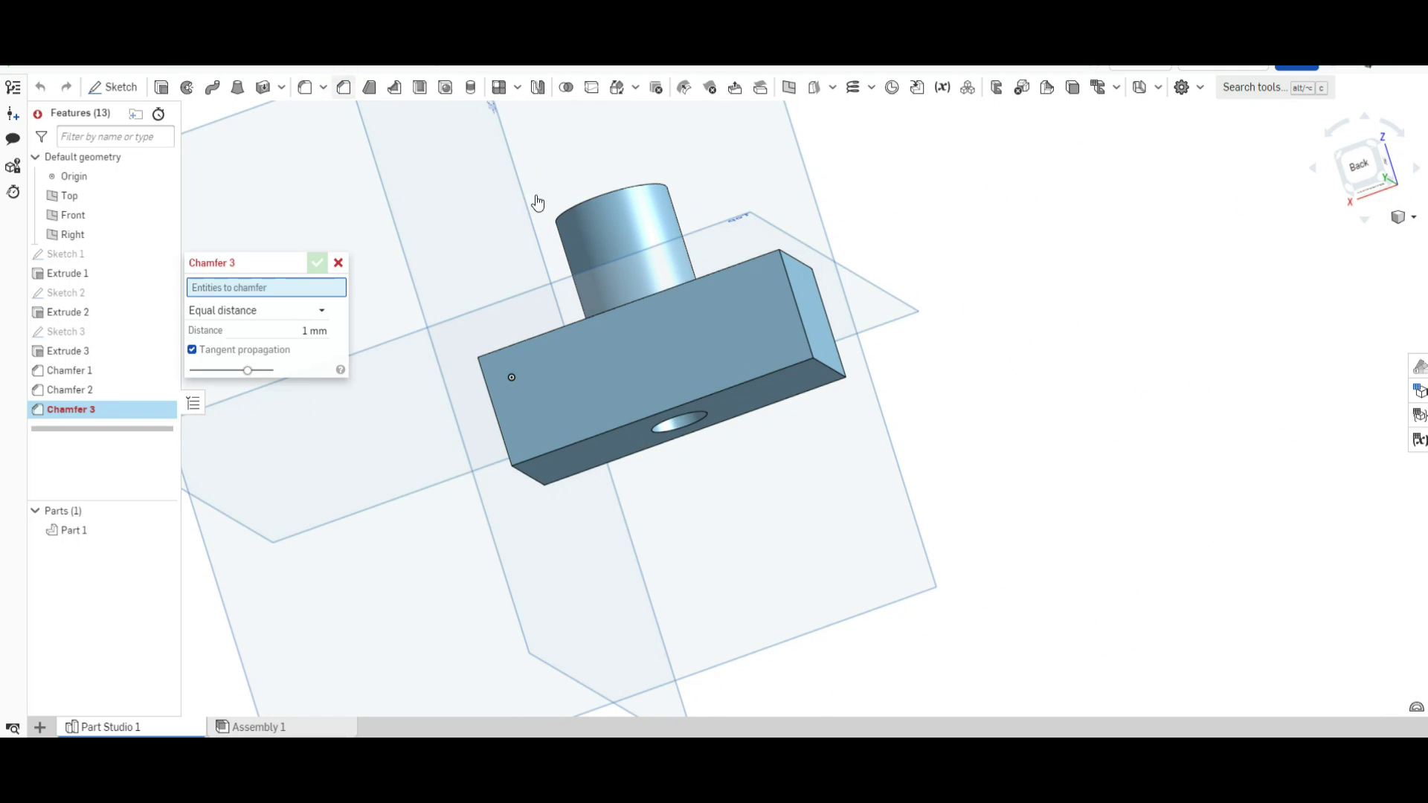
{"action": "left_click", "coordinate": [666, 351]}
{"action": "left_click", "coordinate": [317, 262]}
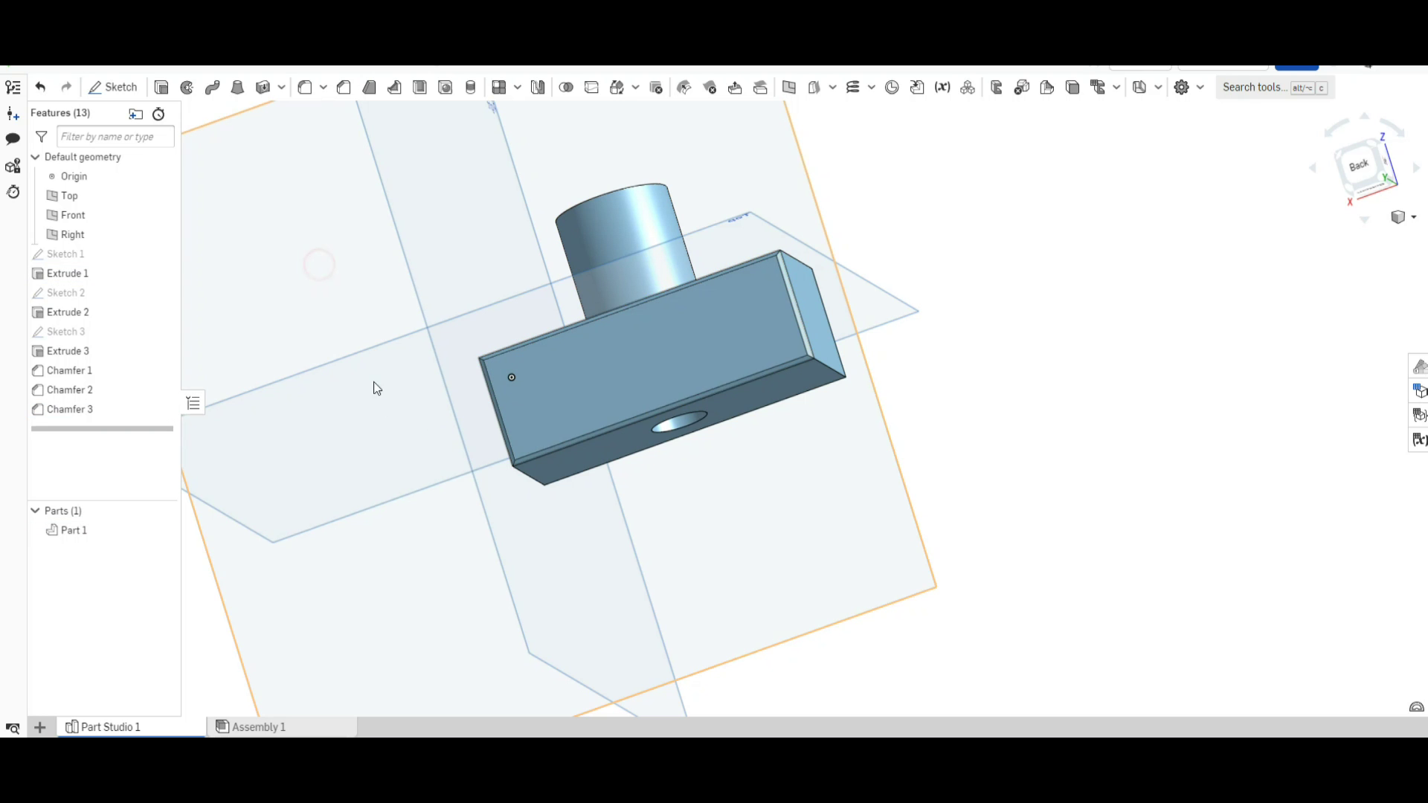
{"action": "right_click_drag", "start_coordinate": [380, 427], "coordinate": [320, 462]}
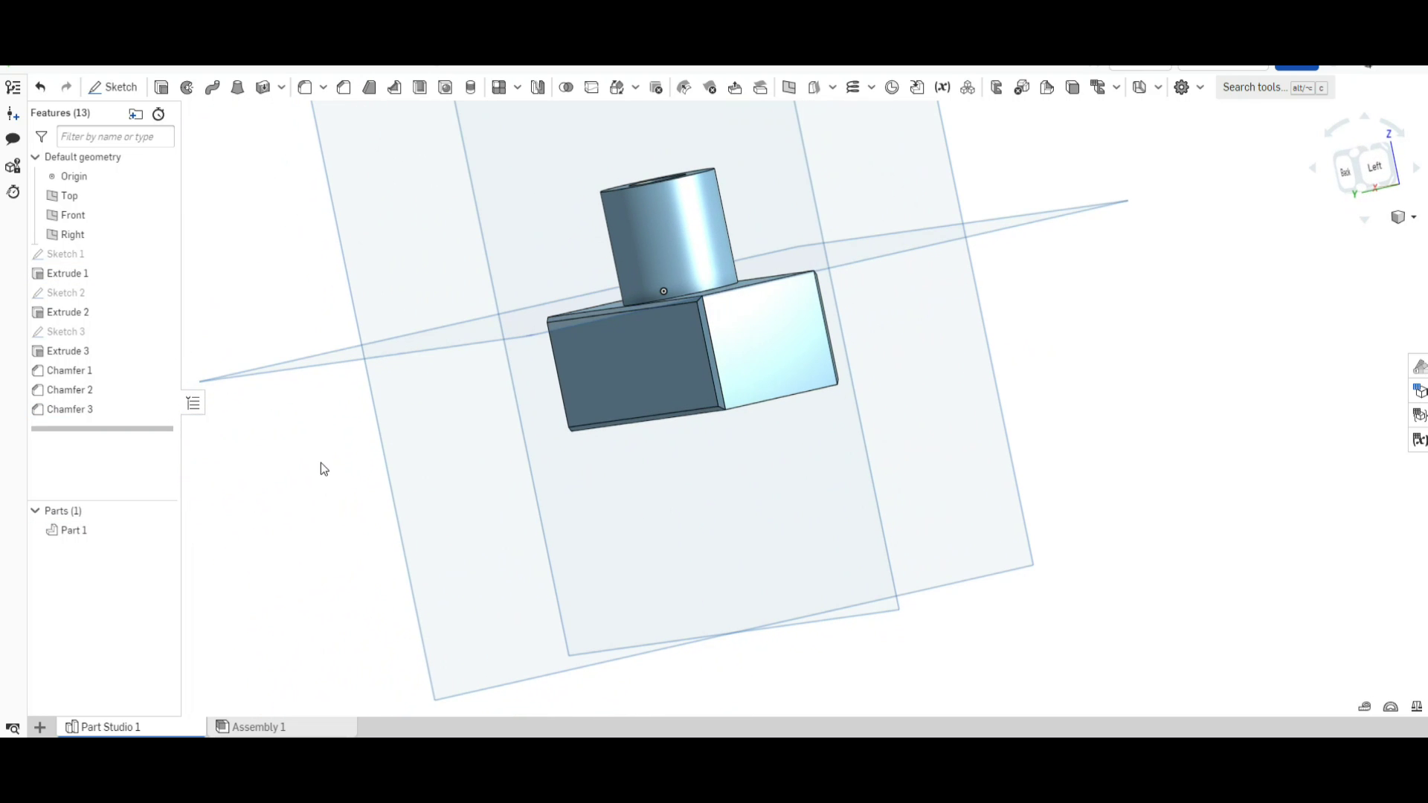
Step: Add Chamfer 4, a 1 mm bevel on both block end faces, excluding the holed face
{"action": "left_click", "coordinate": [343, 89]}
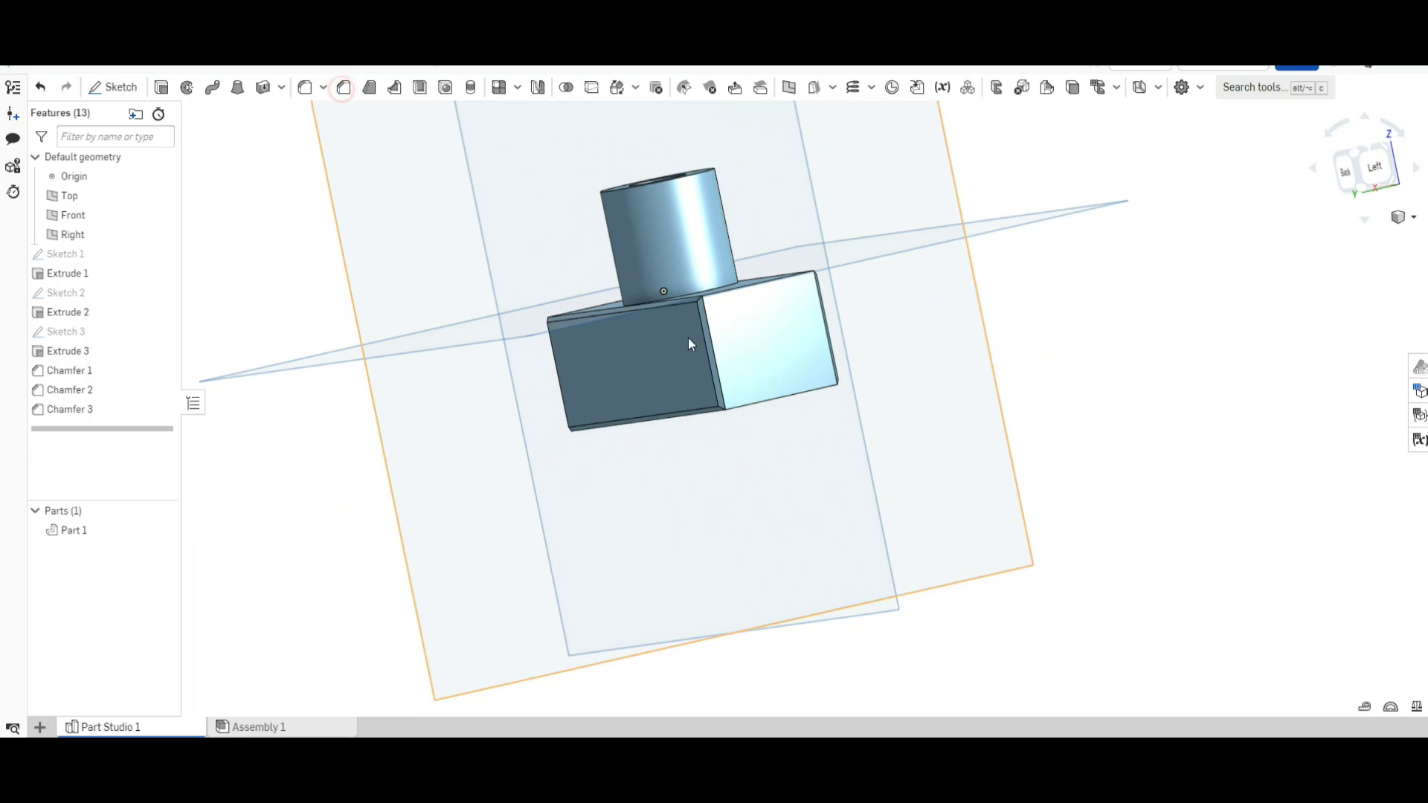
{"action": "left_click", "coordinate": [756, 332]}
{"action": "right_click_drag", "start_coordinate": [518, 470], "coordinate": [660, 393]}
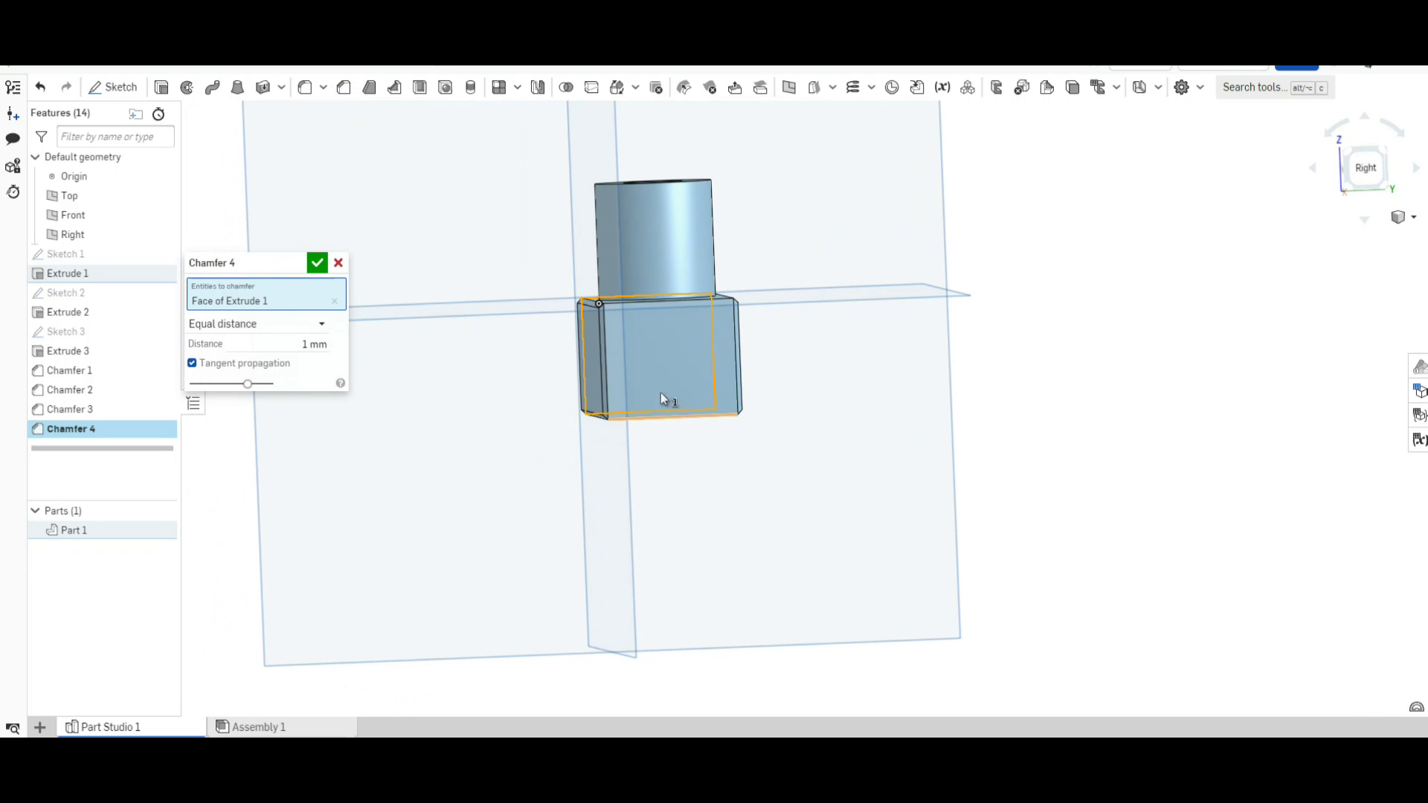
{"action": "left_click", "coordinate": [660, 392]}
{"action": "right_click_drag", "start_coordinate": [682, 493], "coordinate": [678, 354]}
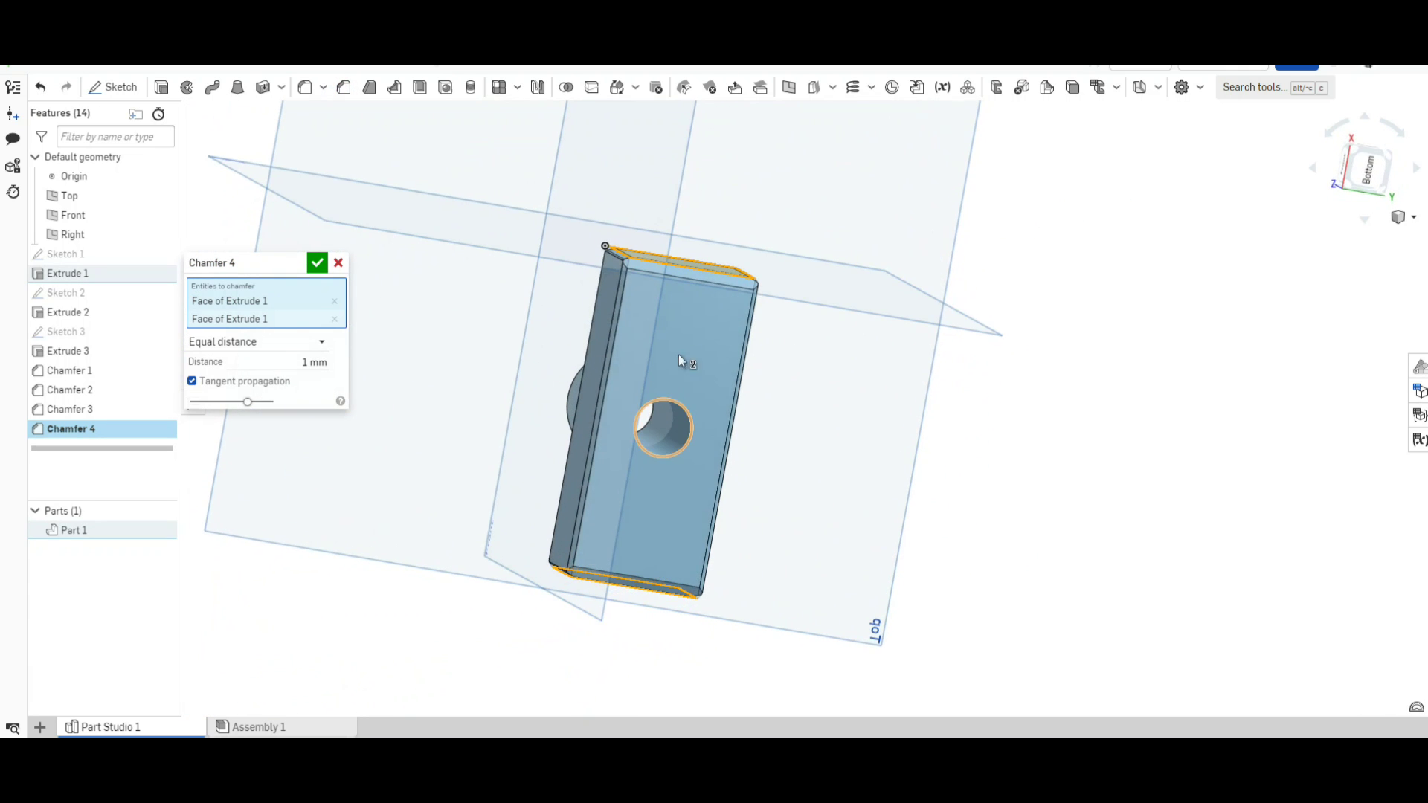
{"action": "left_click", "coordinate": [674, 330]}
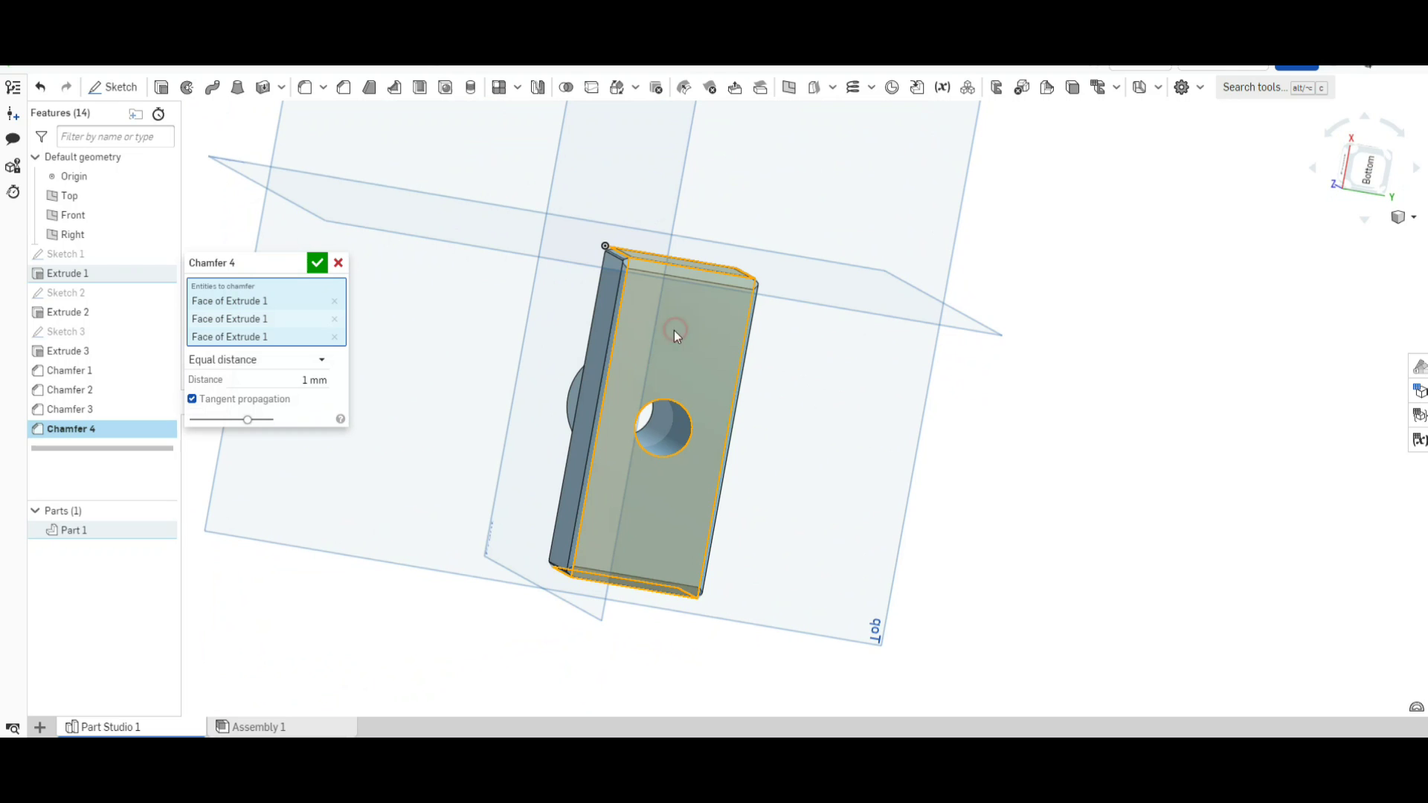
{"action": "left_click", "coordinate": [335, 336]}
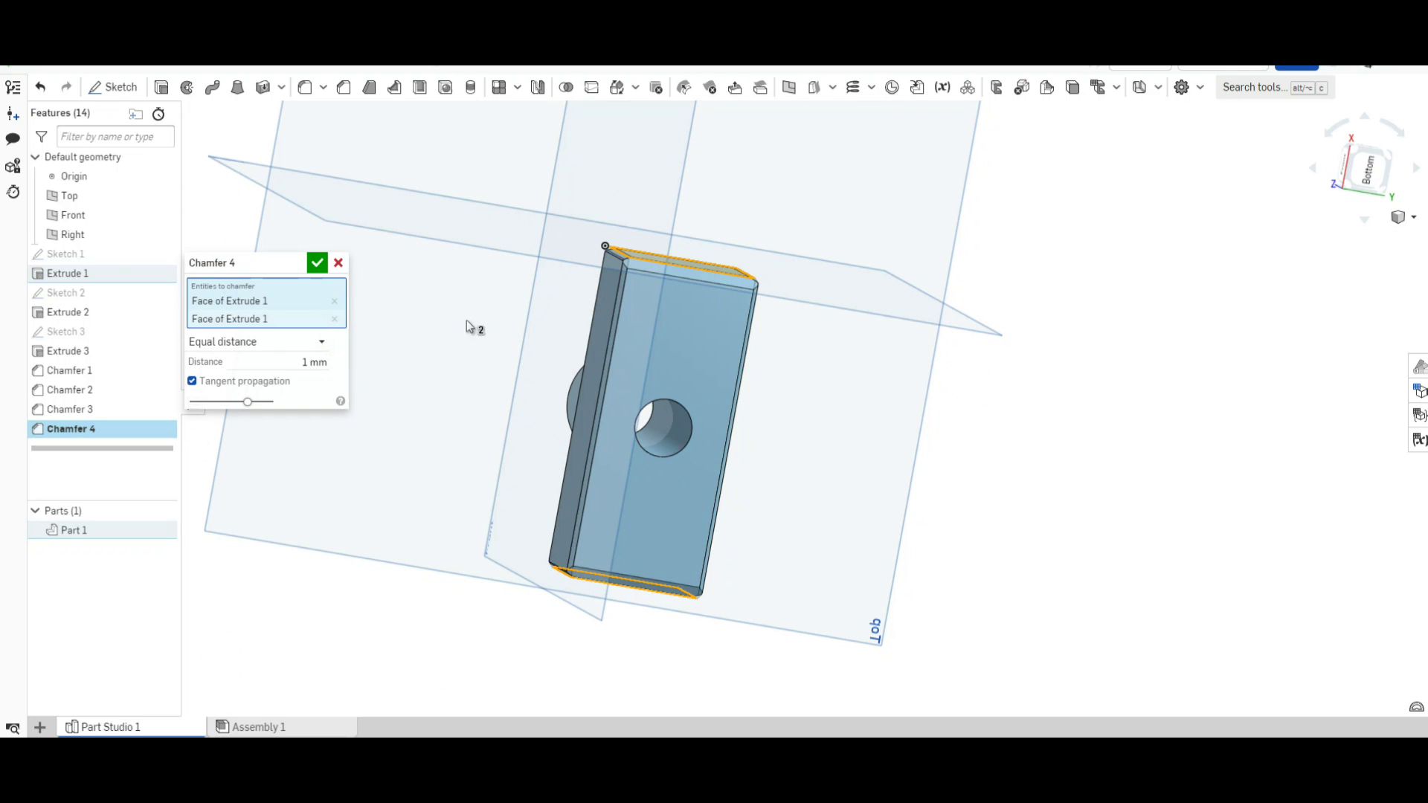
{"action": "left_click", "coordinate": [316, 264]}
{"action": "right_click_drag", "start_coordinate": [417, 280], "coordinate": [551, 379]}
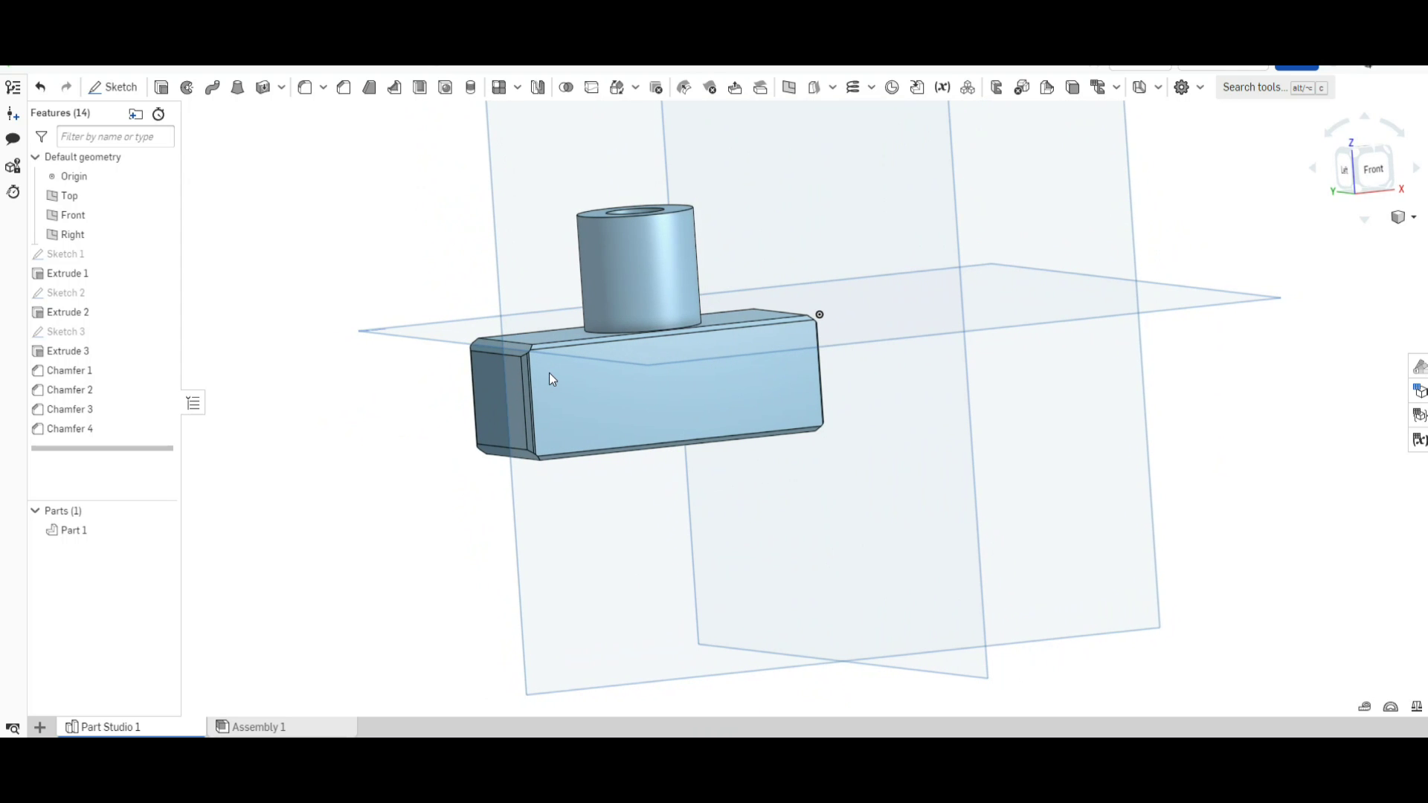
Step: Edit Chamfer 4 and reduce its distance from 1 mm to 0.5 mm
{"action": "double_click", "coordinate": [109, 430]}
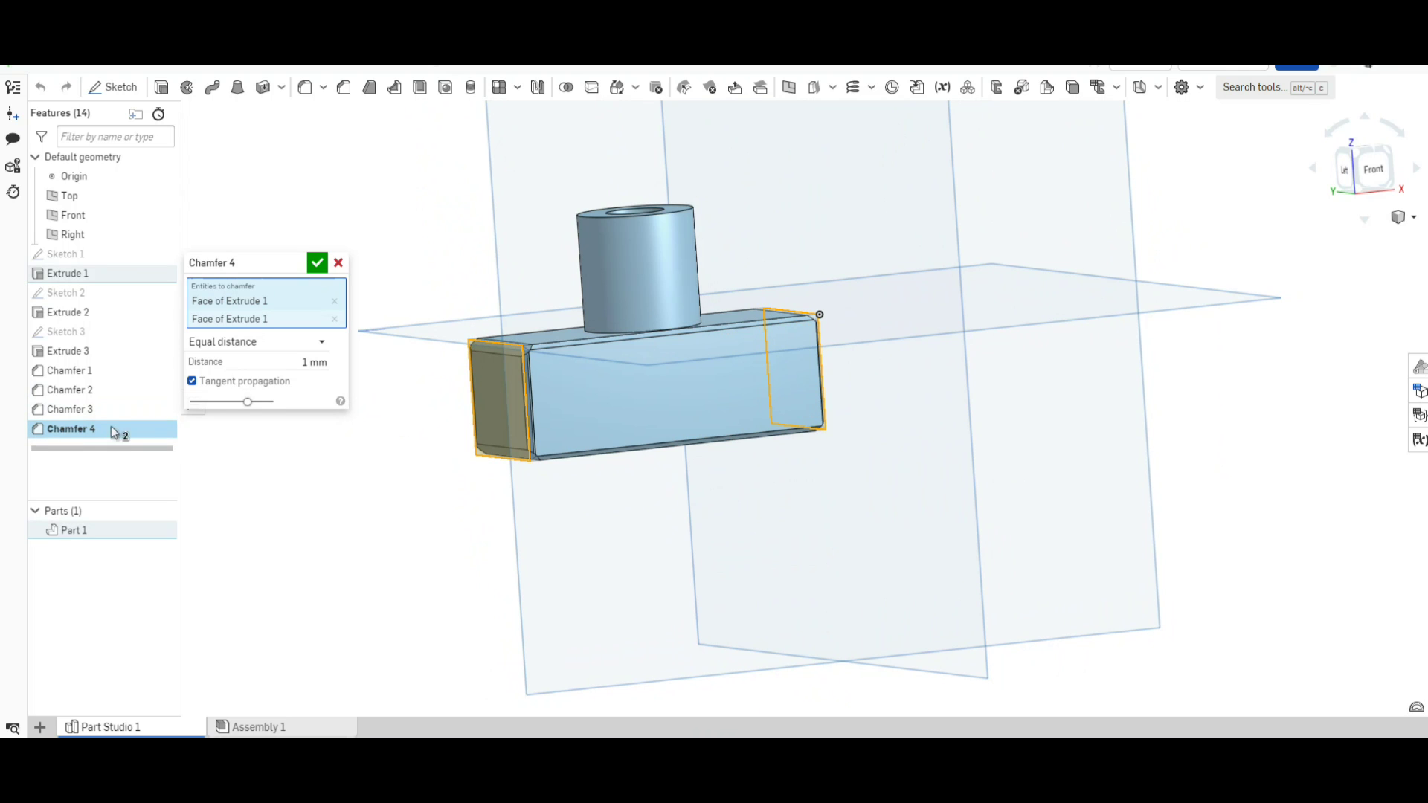
{"action": "left_click", "coordinate": [311, 362]}
{"action": "type", "text": "0.5"}
{"action": "key", "text": "Return"}
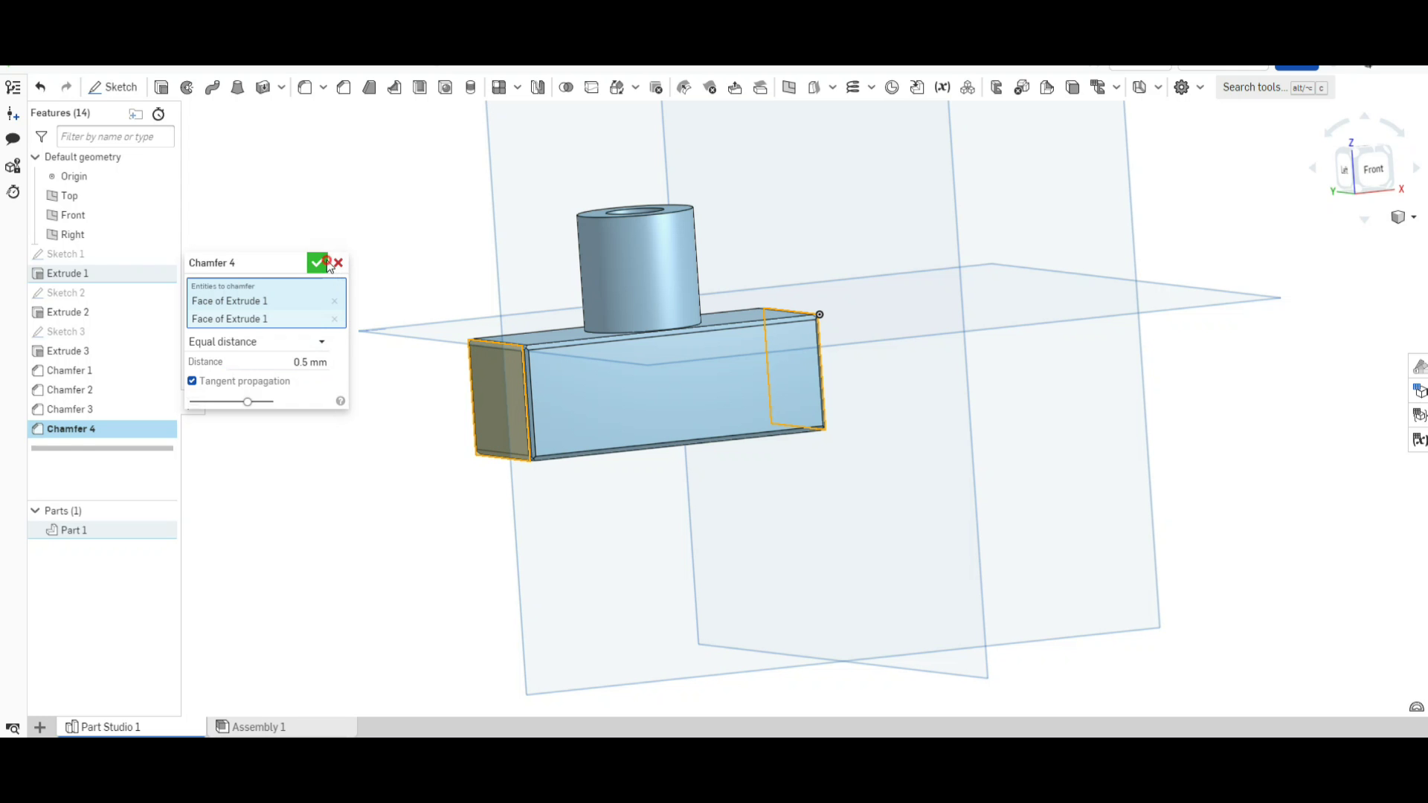
{"action": "left_click", "coordinate": [317, 262]}
{"action": "right_click_drag", "start_coordinate": [350, 273], "coordinate": [506, 293]}
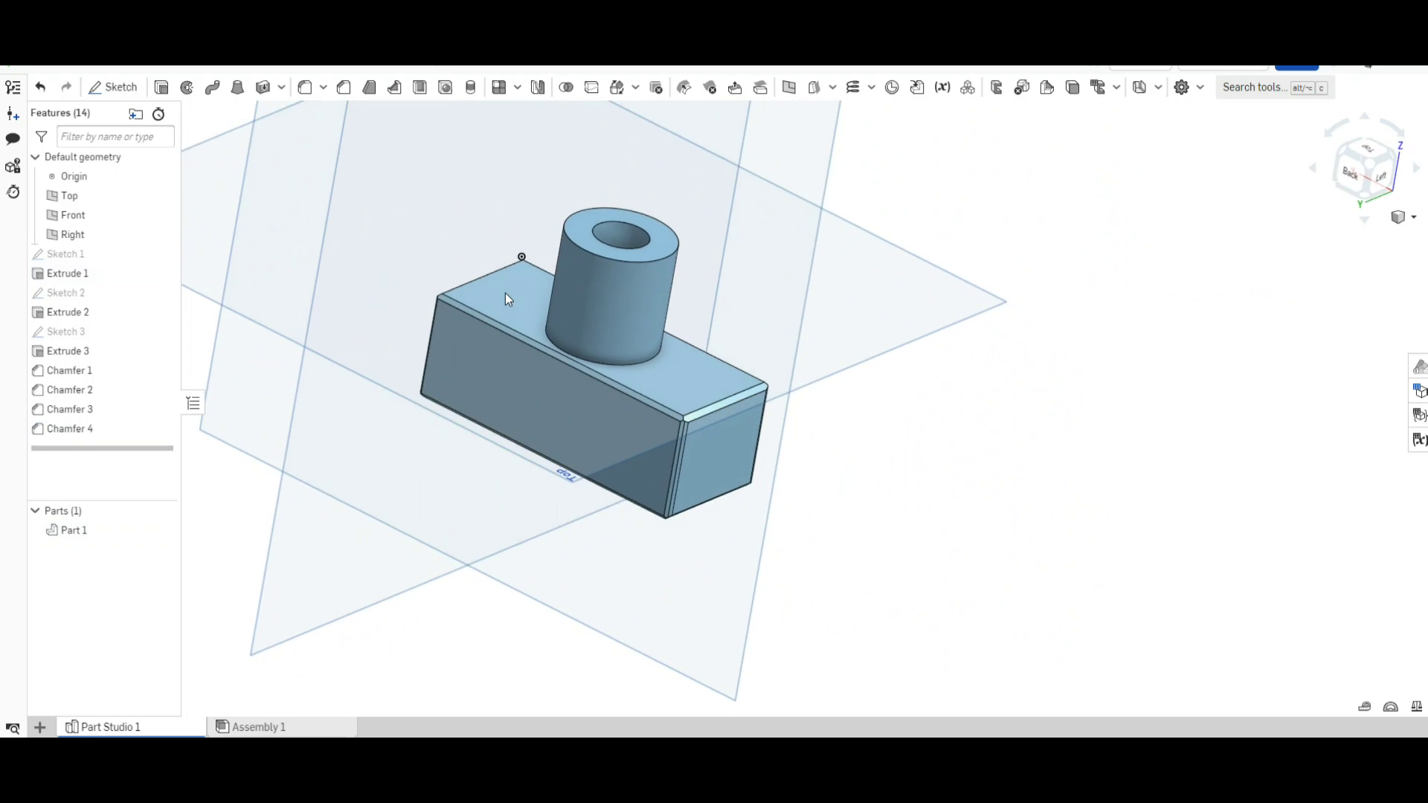
{"action": "left_click", "coordinate": [343, 87]}
{"action": "left_click", "coordinate": [579, 247]}
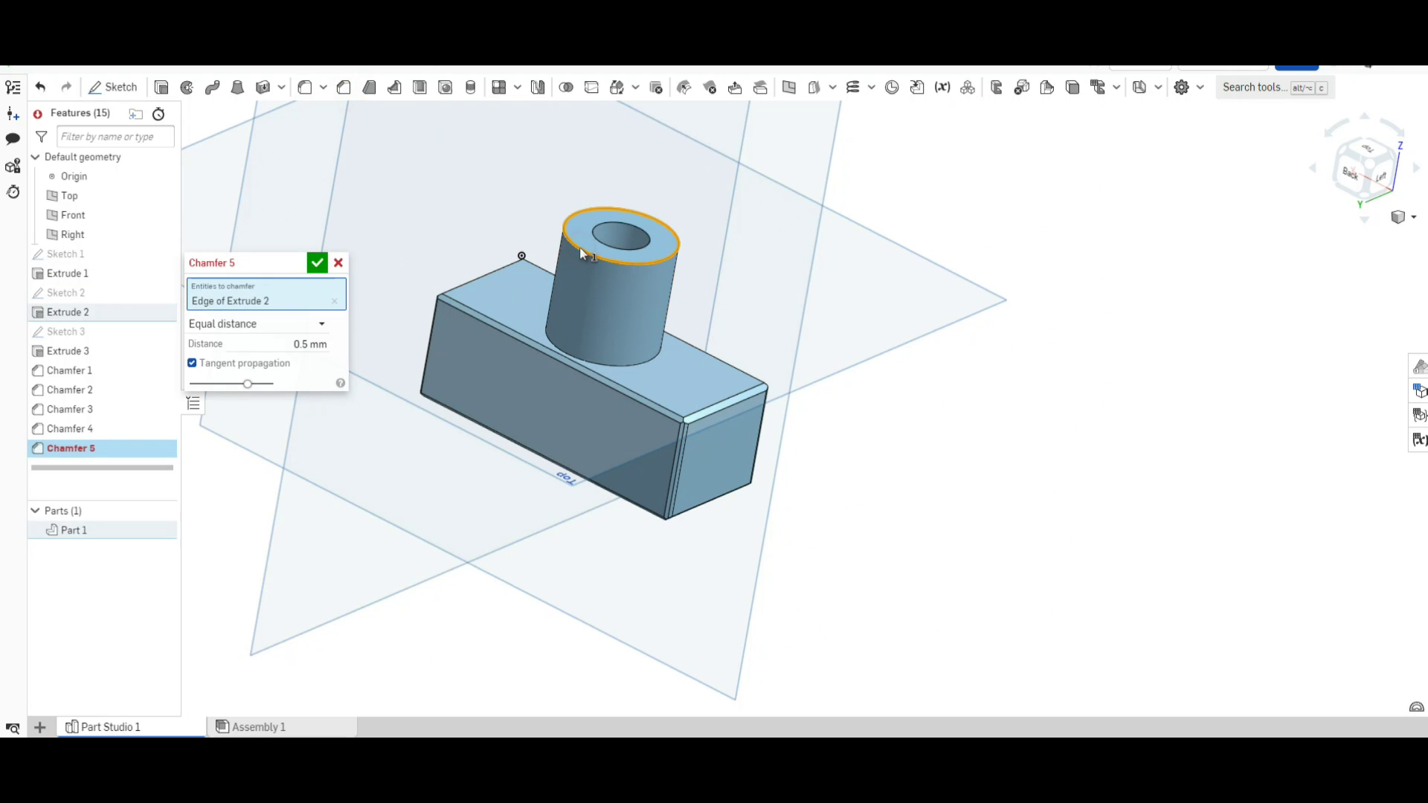
{"action": "left_click", "coordinate": [621, 230]}
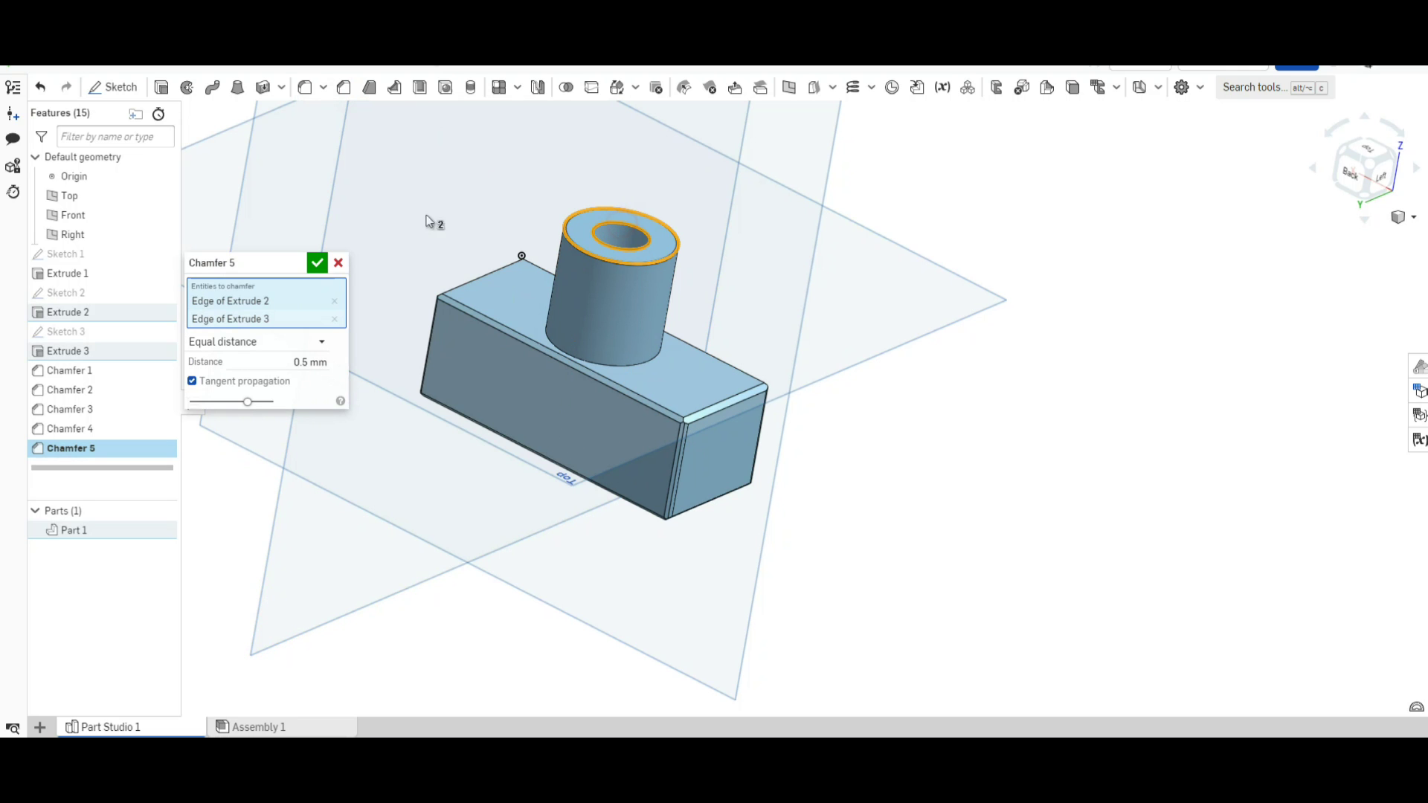
{"action": "key", "text": "Return"}
{"action": "right_click_drag", "start_coordinate": [367, 198], "coordinate": [197, 327]}
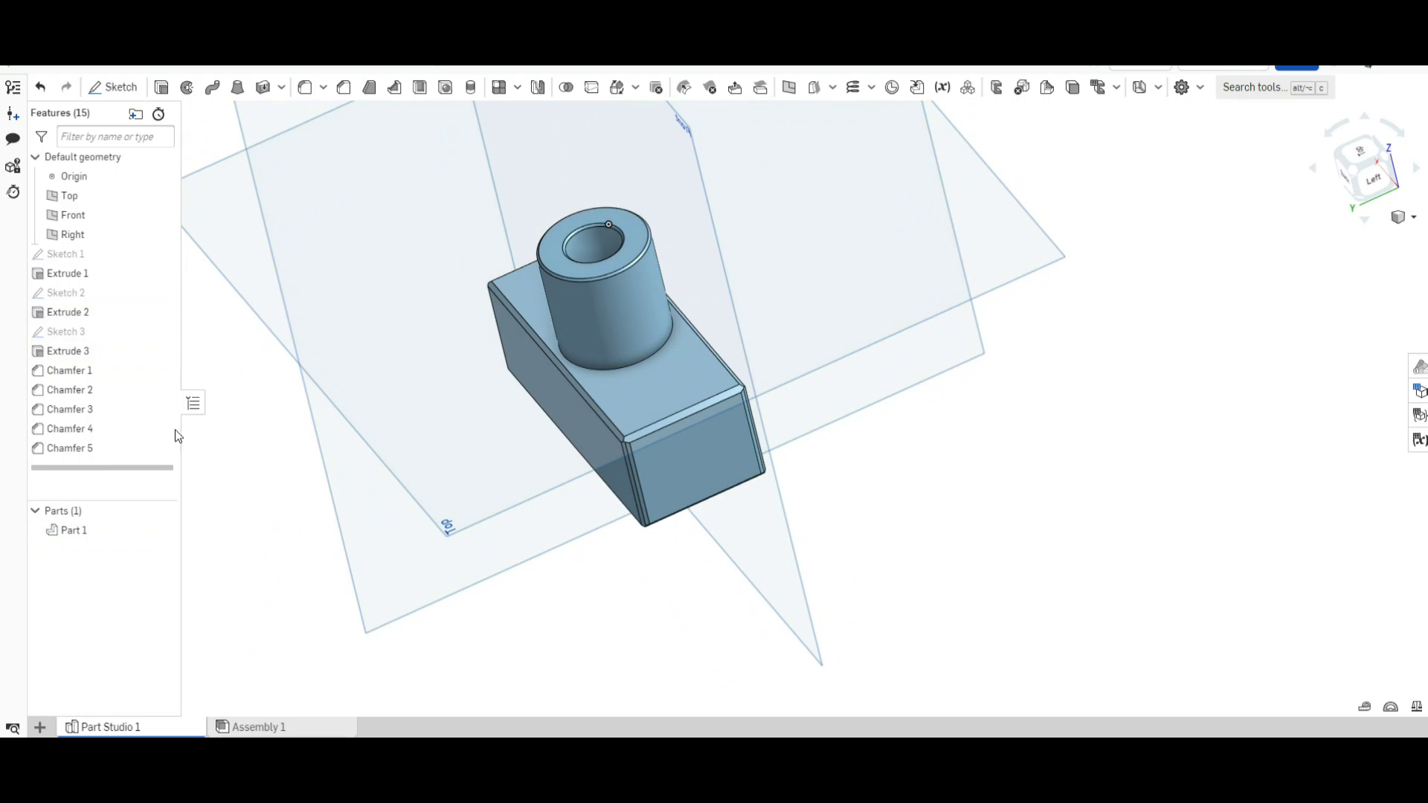
{"action": "right_click", "coordinate": [123, 449]}
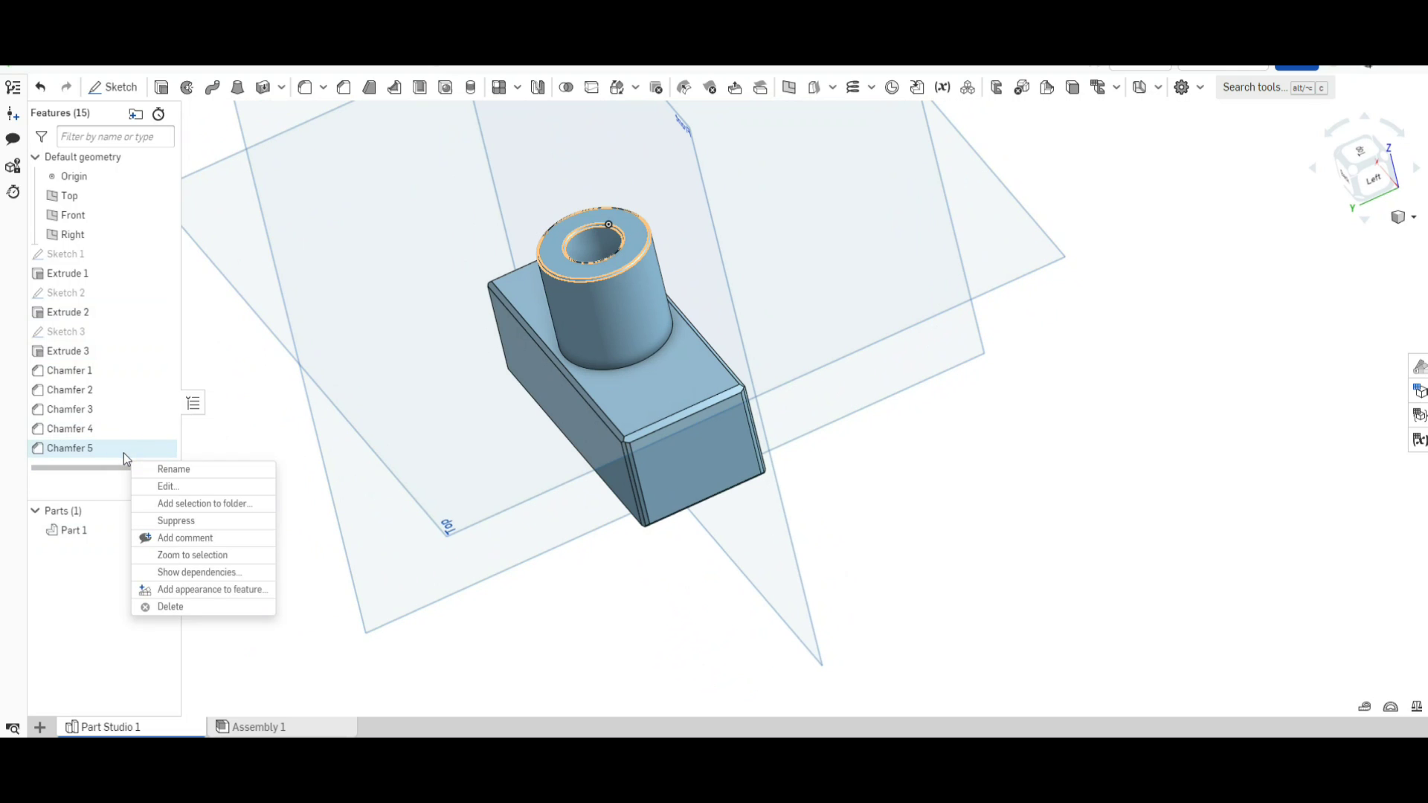
{"action": "left_click", "coordinate": [171, 606]}
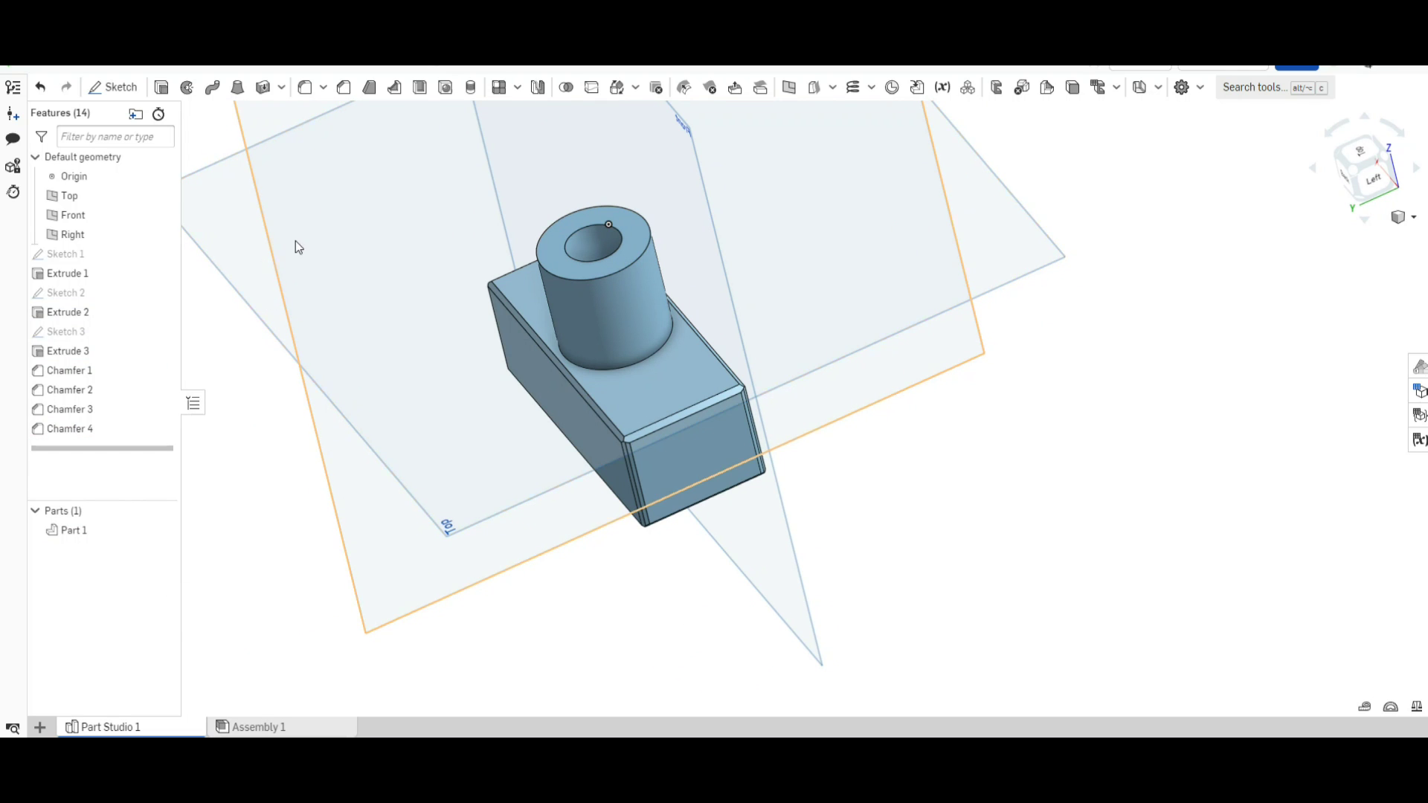
Step: Round the boss's top face edges with a 1 mm radius Fillet 1
{"action": "left_click", "coordinate": [305, 87]}
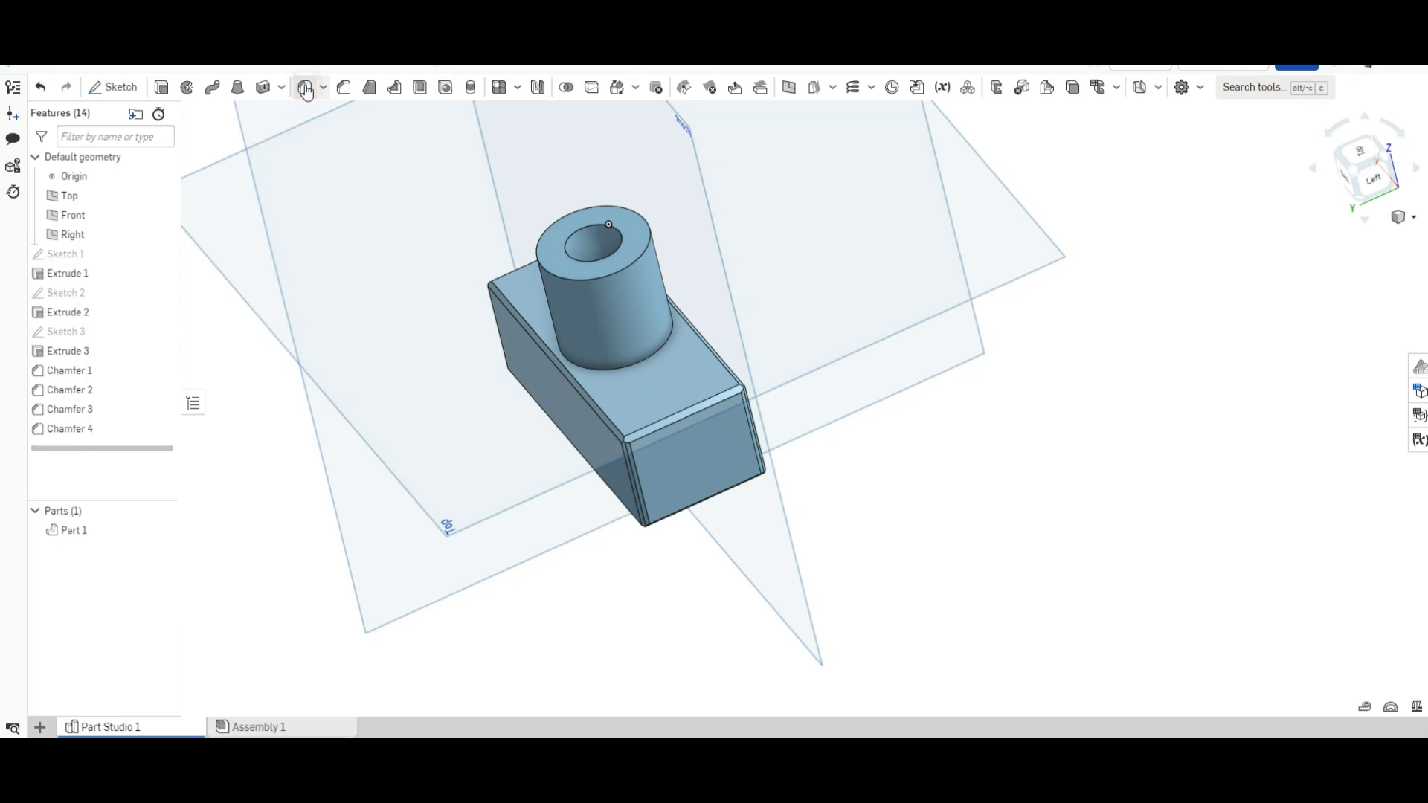
{"action": "left_click", "coordinate": [557, 269]}
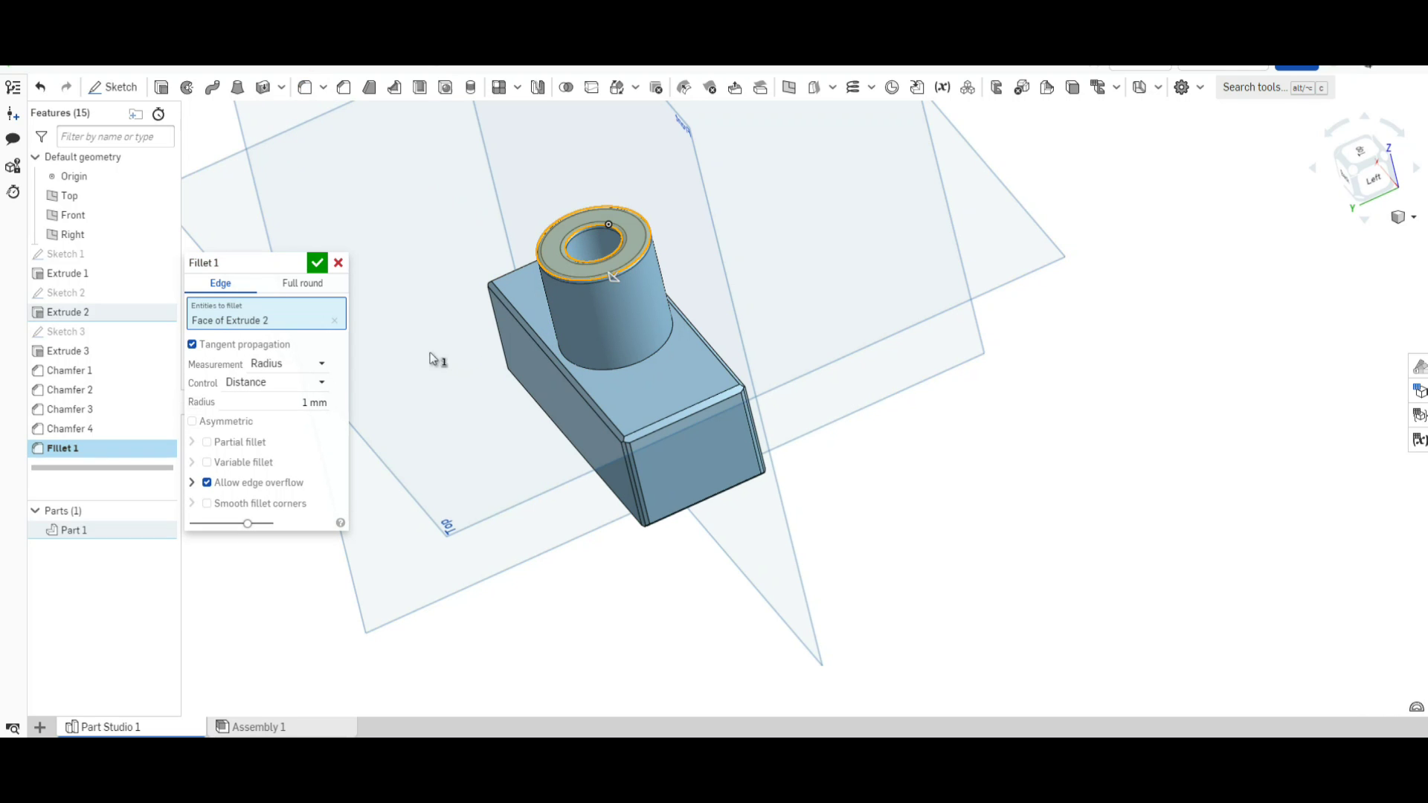
{"action": "key", "text": "Return"}
{"action": "right_click_drag", "start_coordinate": [429, 404], "coordinate": [279, 360]}
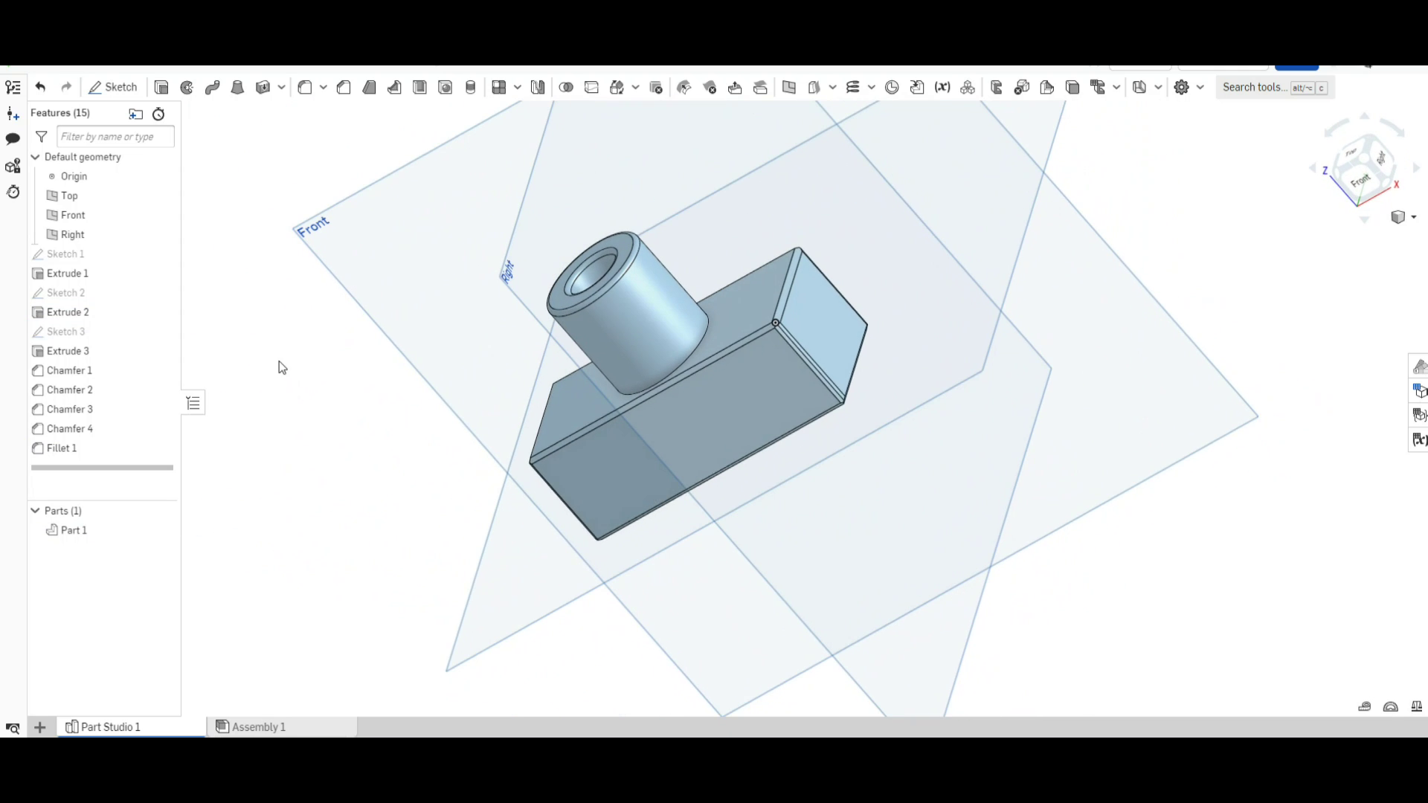
Step: Delete Chamfer 1, Chamfer 2, Chamfer 3 and Chamfer 4 from the feature list
{"action": "right_click", "coordinate": [143, 367]}
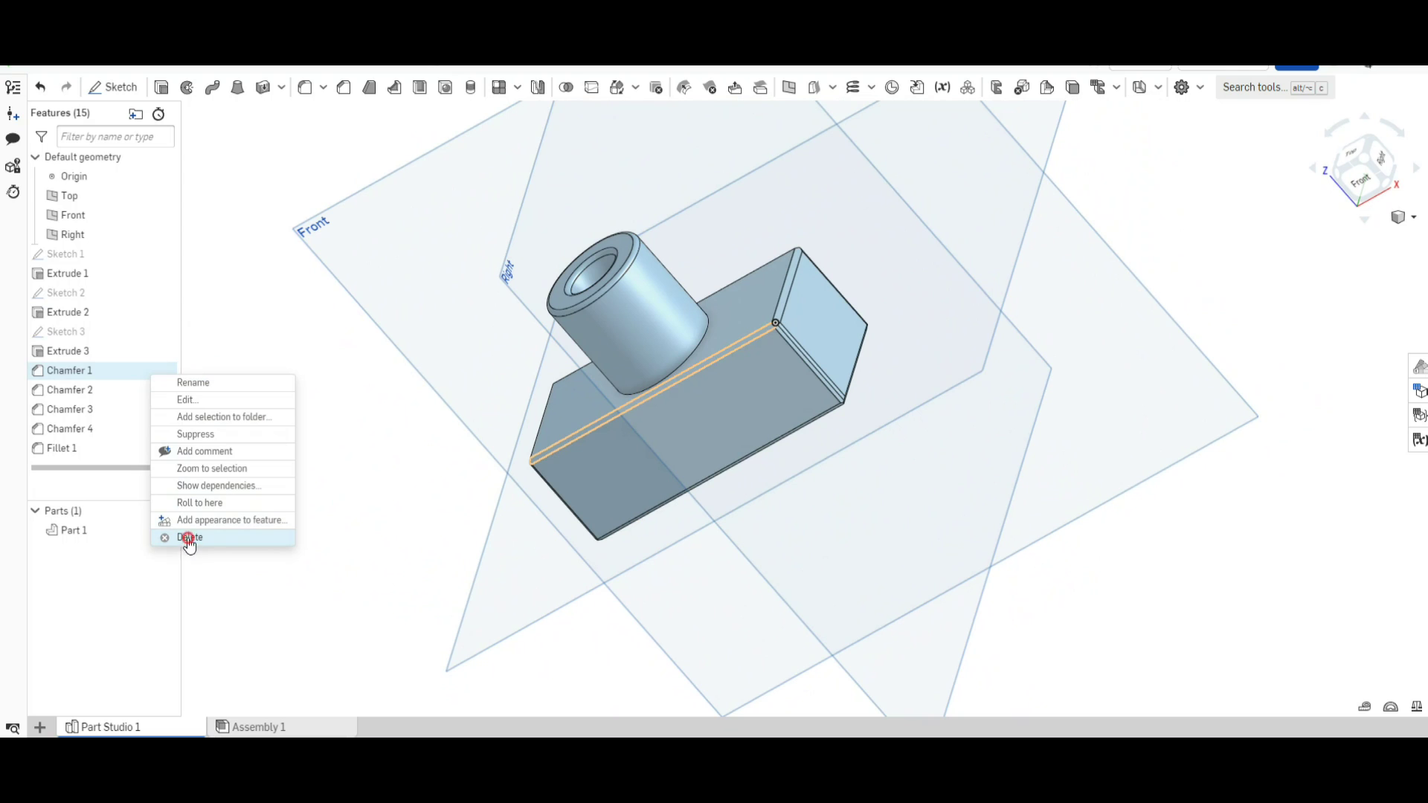
{"action": "left_click", "coordinate": [189, 539]}
{"action": "right_click", "coordinate": [114, 373]}
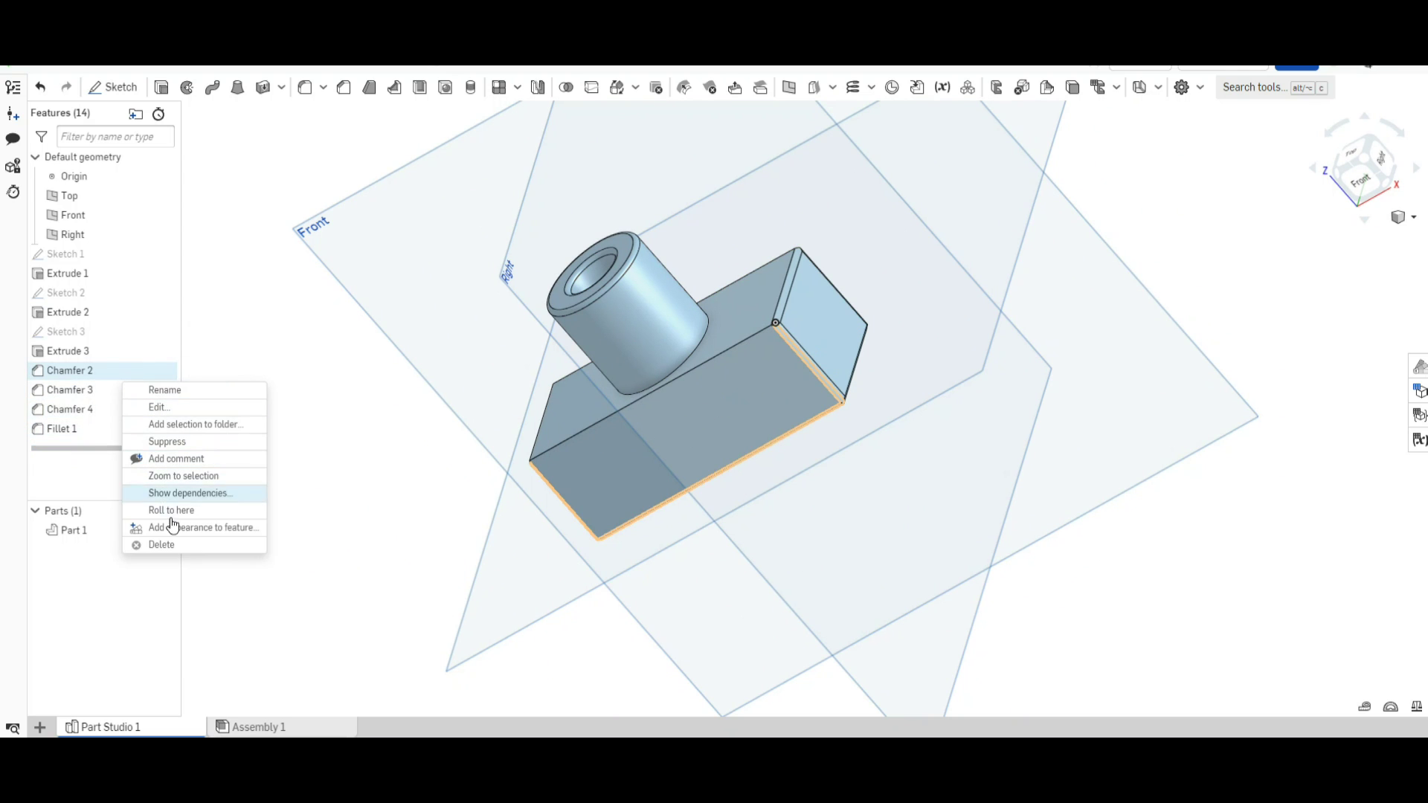
{"action": "left_click", "coordinate": [173, 545]}
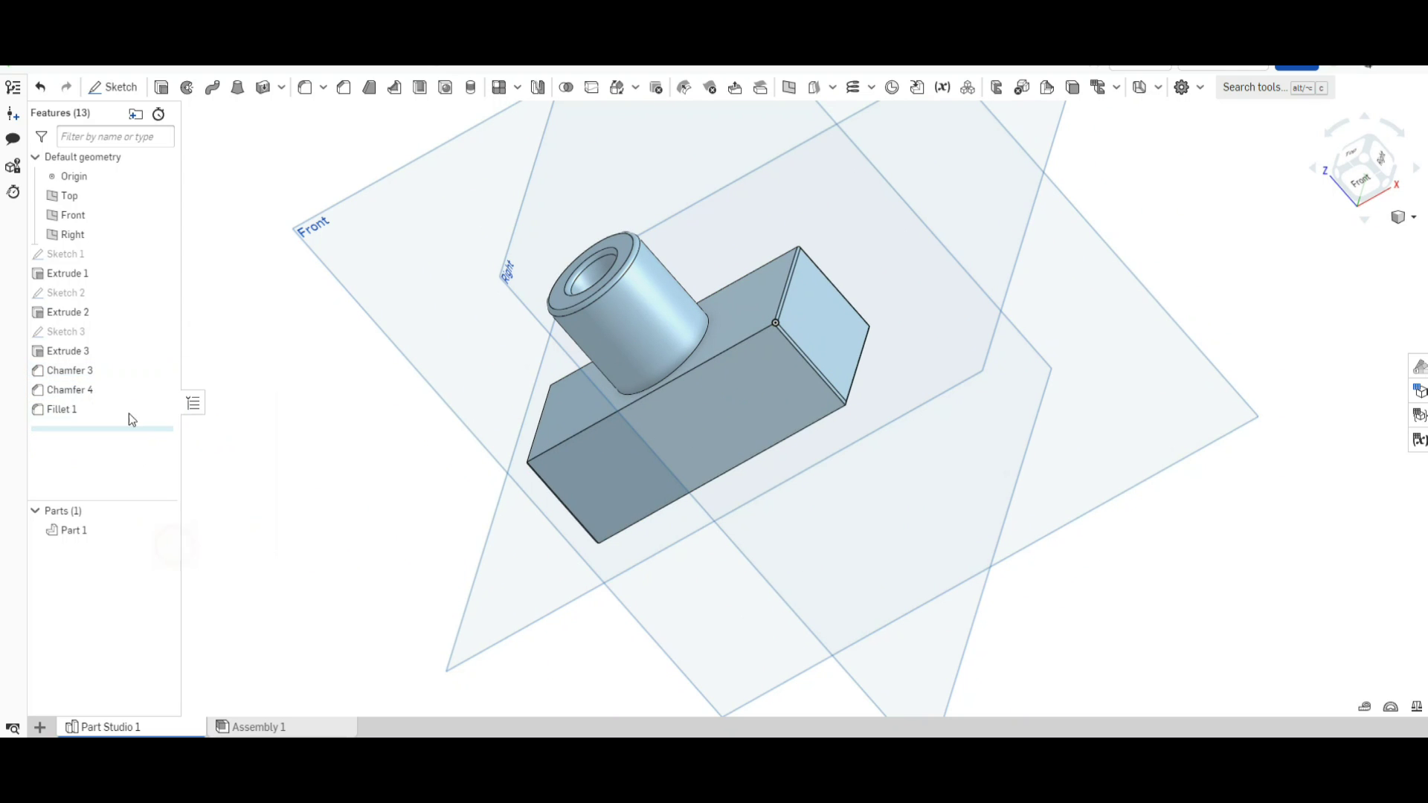
{"action": "right_click", "coordinate": [108, 372]}
{"action": "left_click", "coordinate": [155, 541]}
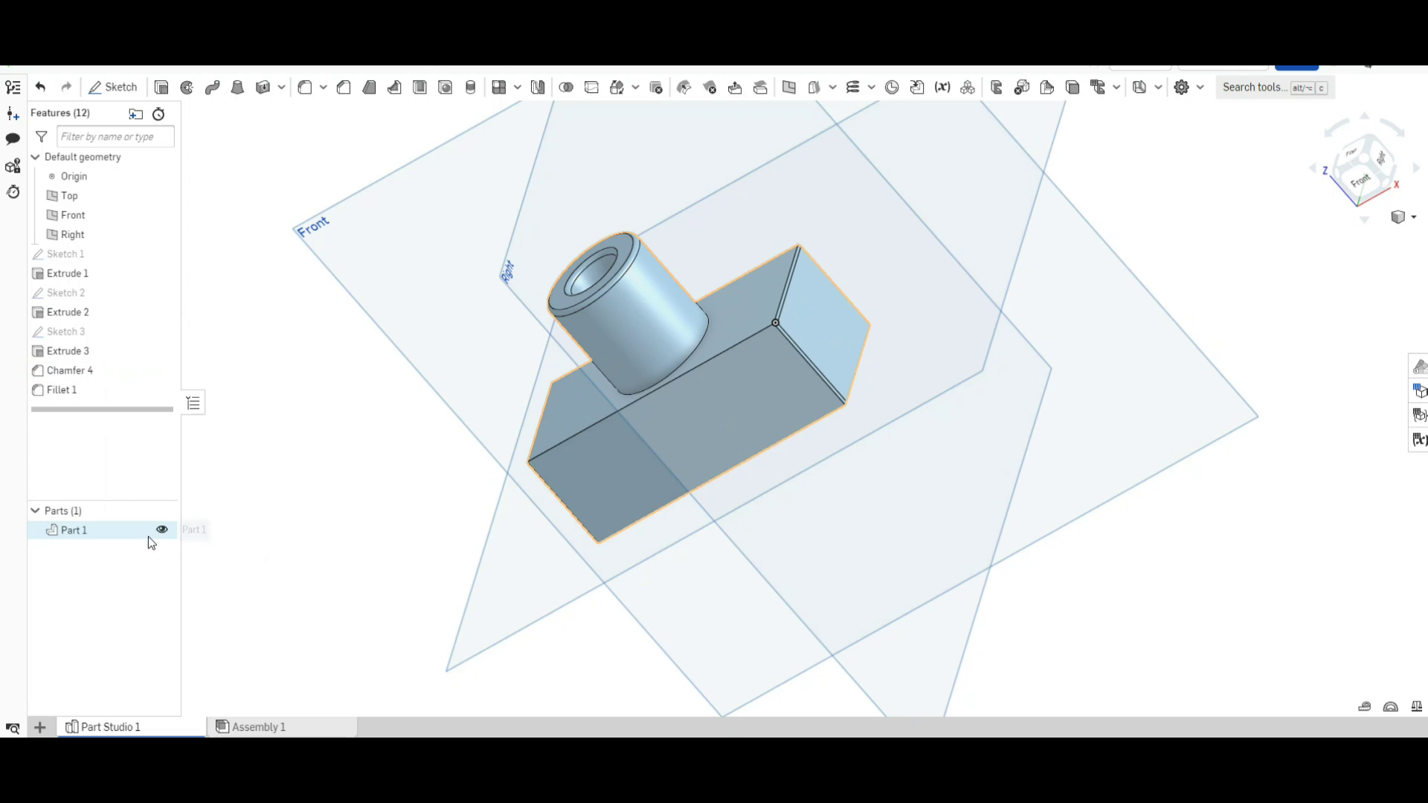
{"action": "right_click", "coordinate": [110, 372]}
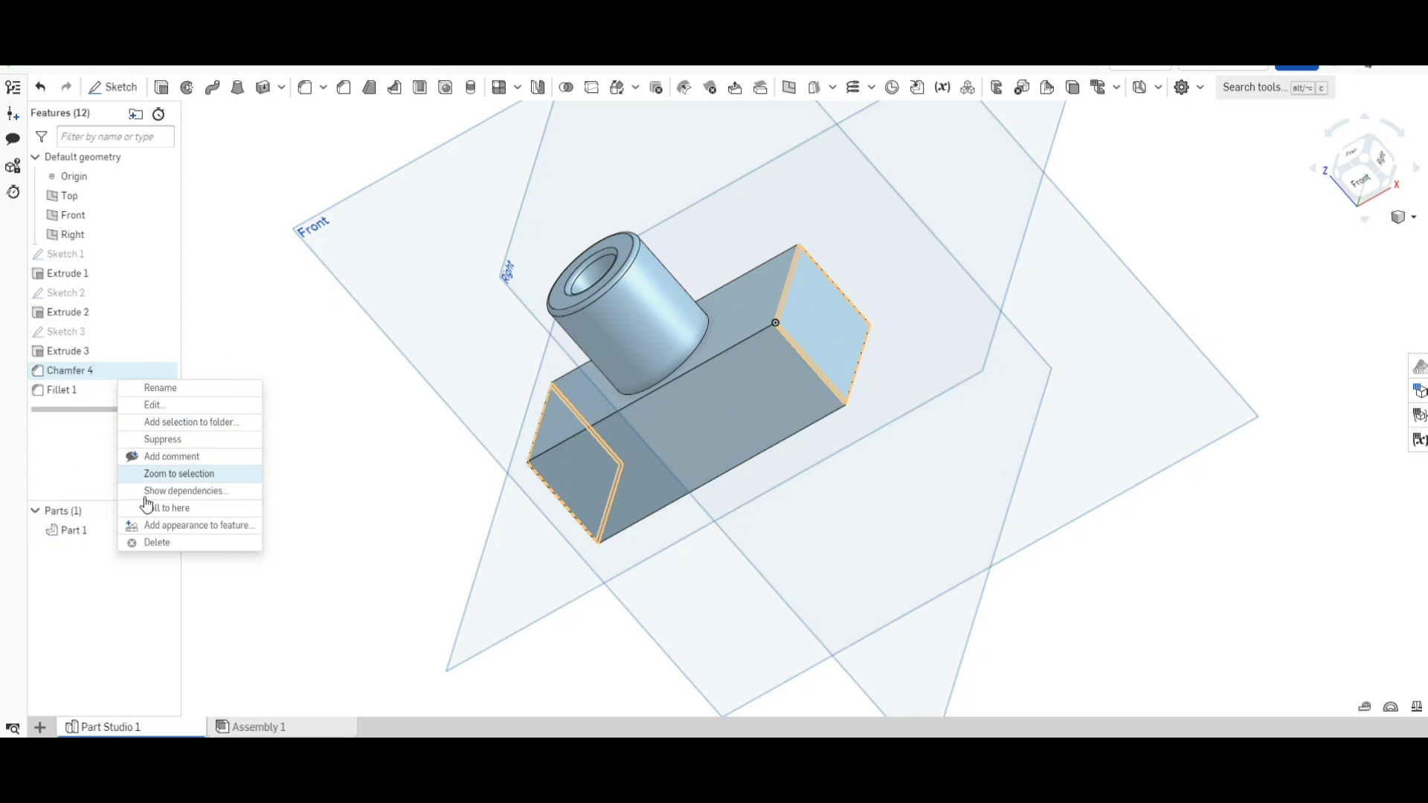
{"action": "left_click", "coordinate": [156, 543]}
Step: Clear the selection and reset the camera to the Isometric view
{"action": "left_click", "coordinate": [240, 450]}
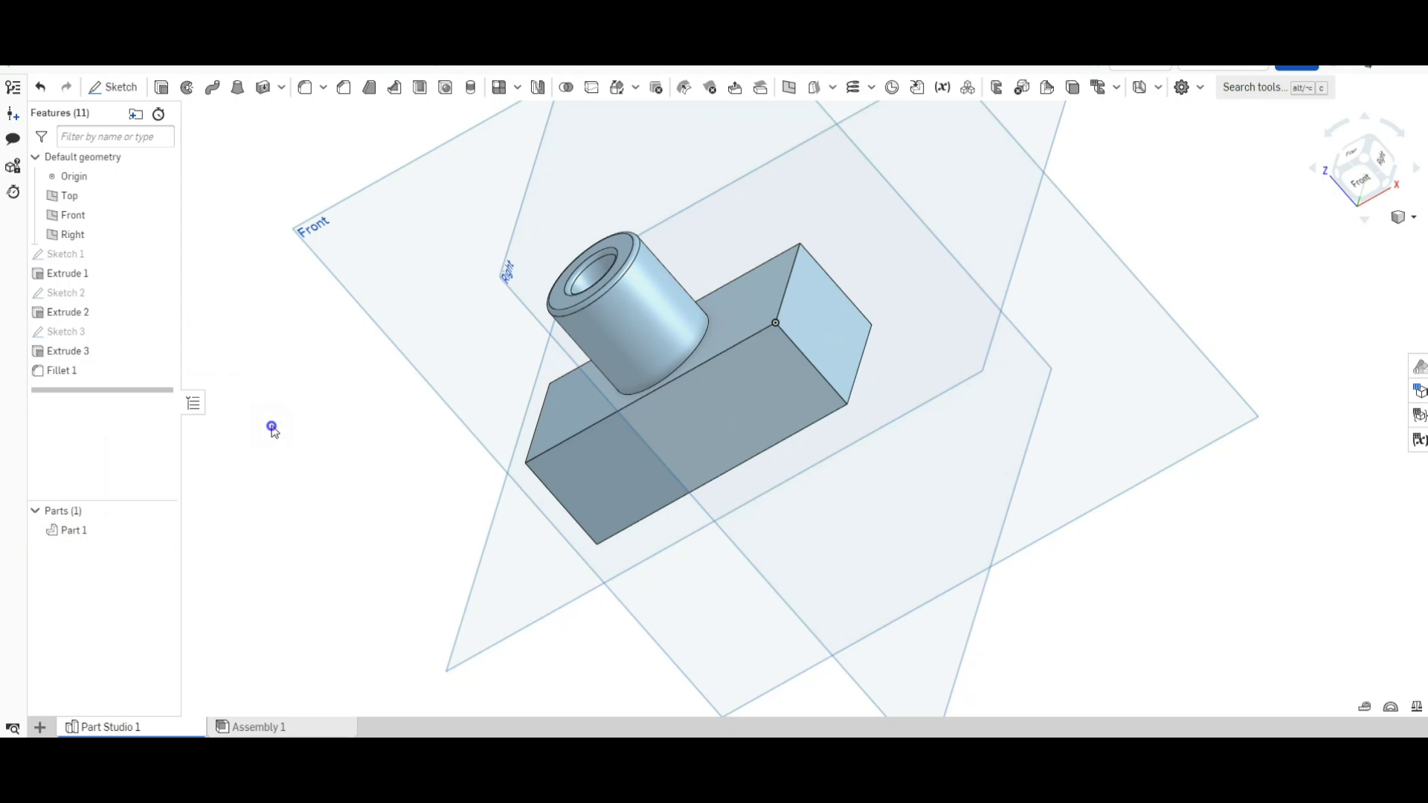
{"action": "key", "text": "Right"}
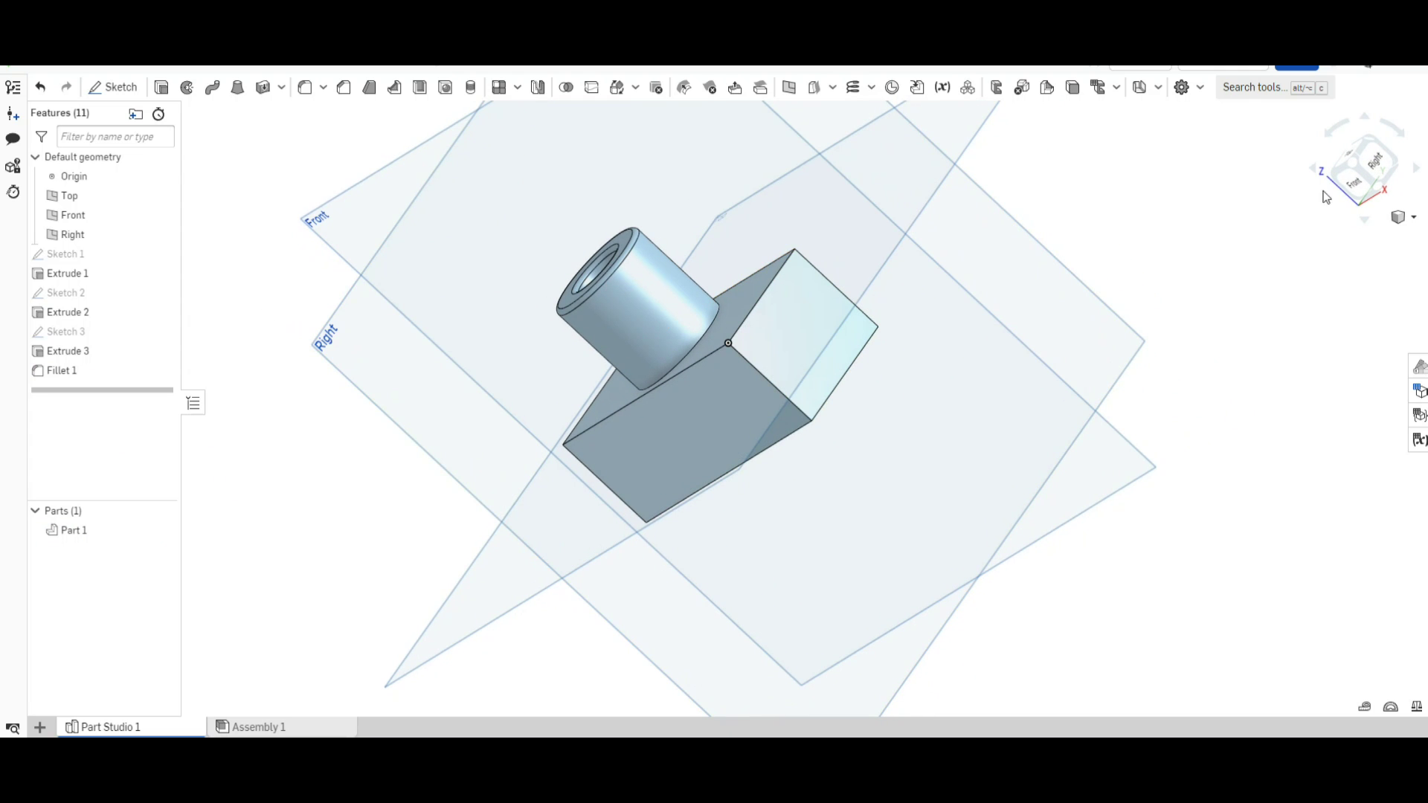
{"action": "left_click", "coordinate": [1402, 217]}
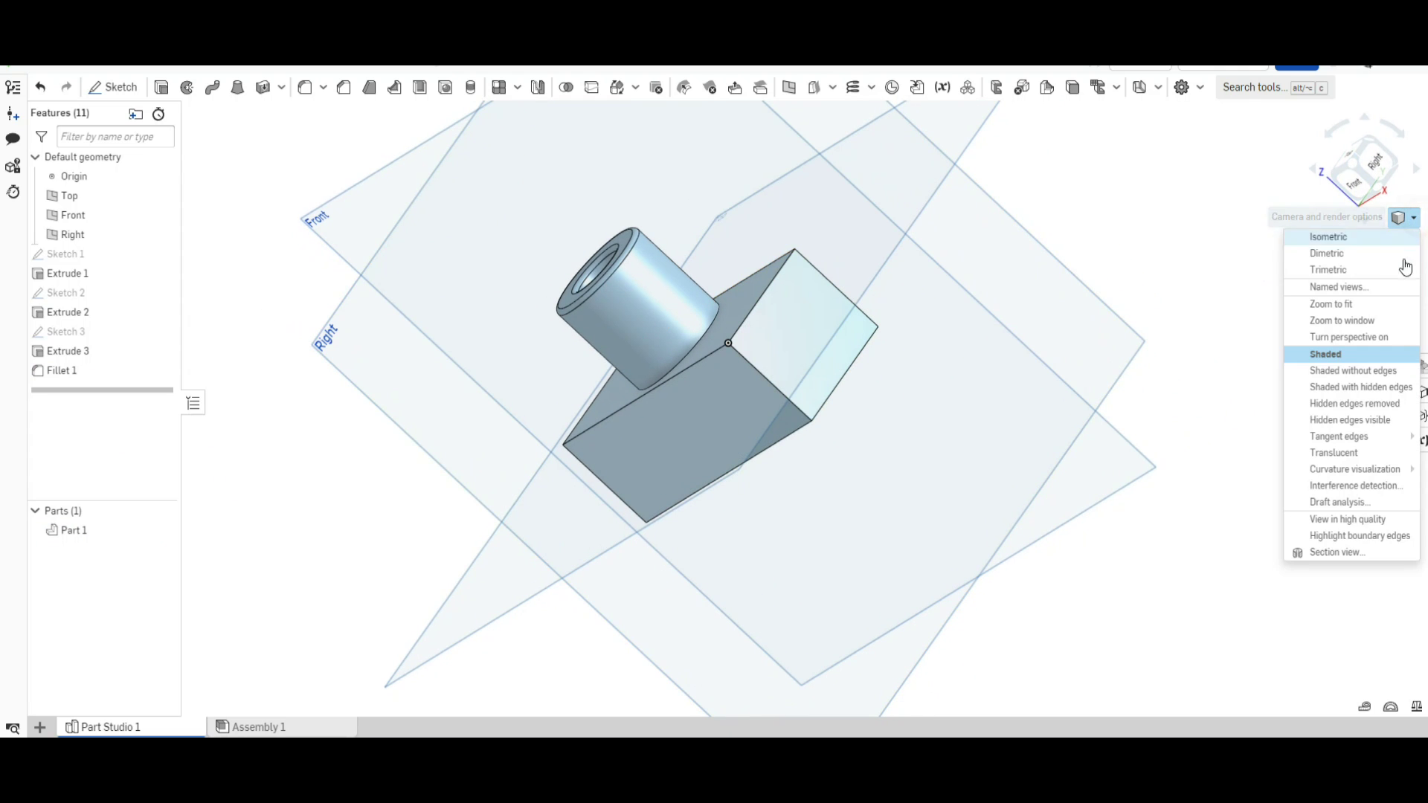
{"action": "left_click", "coordinate": [1365, 245]}
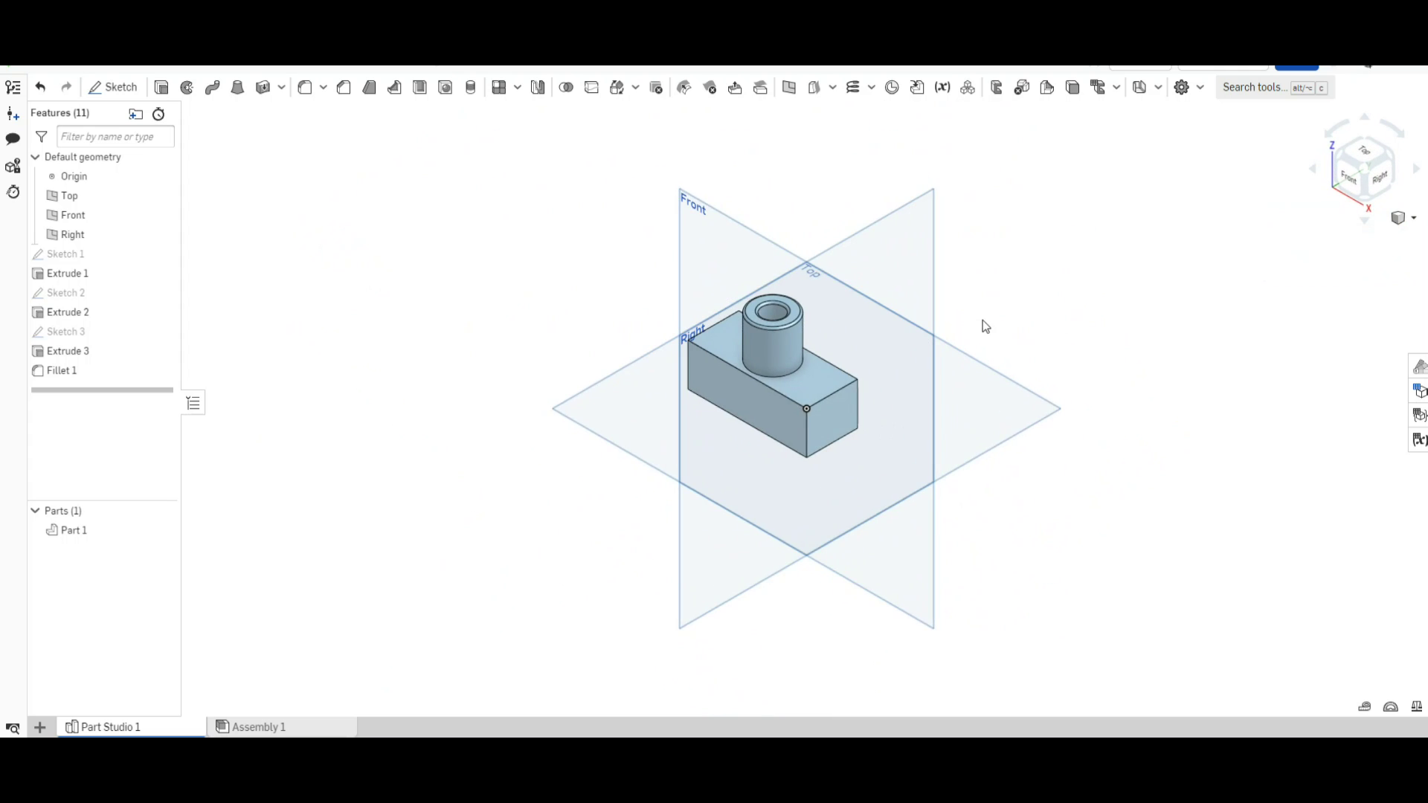
{"action": "scroll", "coordinate": [975, 320], "scroll_direction": "up", "scroll_amount": 3}
{"action": "scroll", "coordinate": [975, 320], "scroll_direction": "down", "scroll_amount": 2}
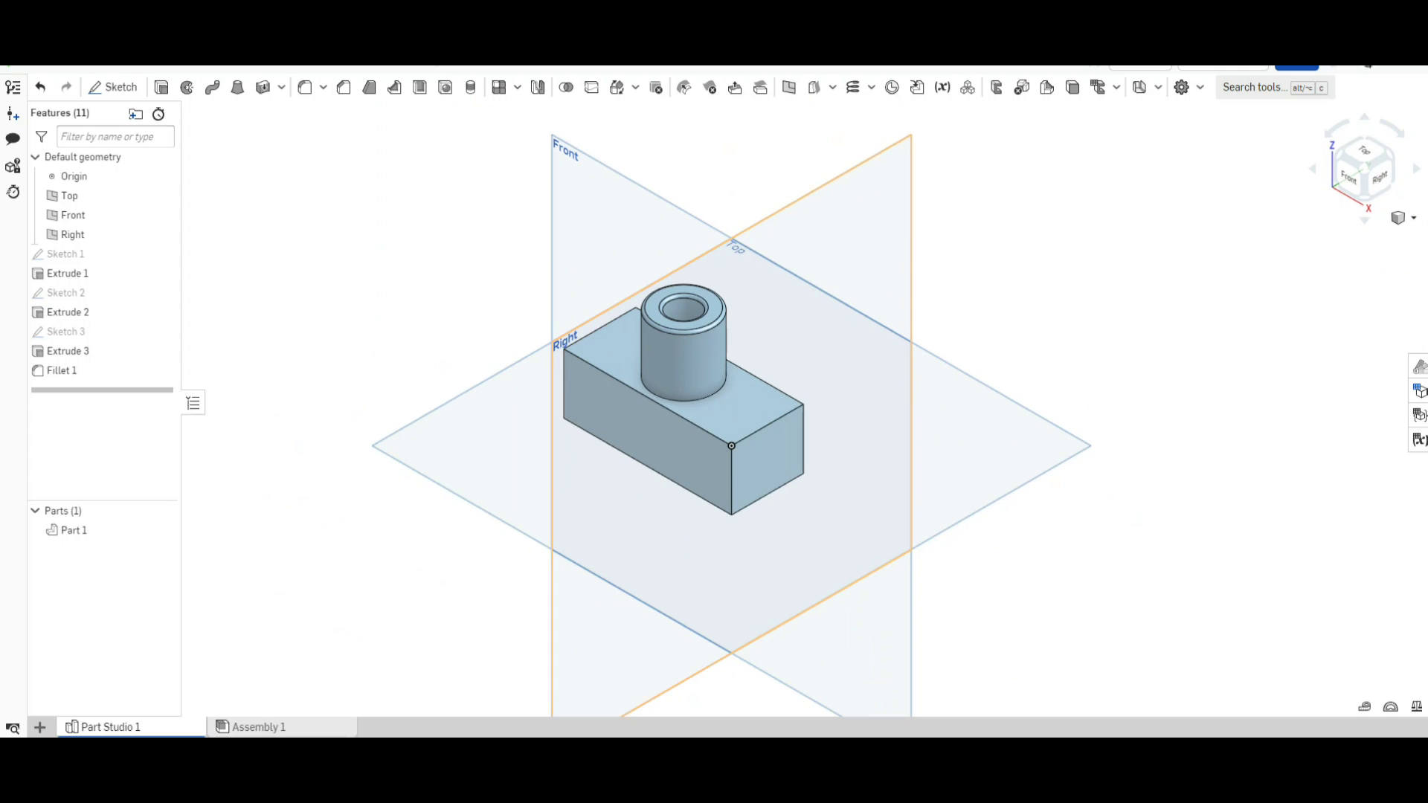
Step: Start a 1 mm fillet and select the block's front, side and two adjacent faces
{"action": "left_click", "coordinate": [296, 88]}
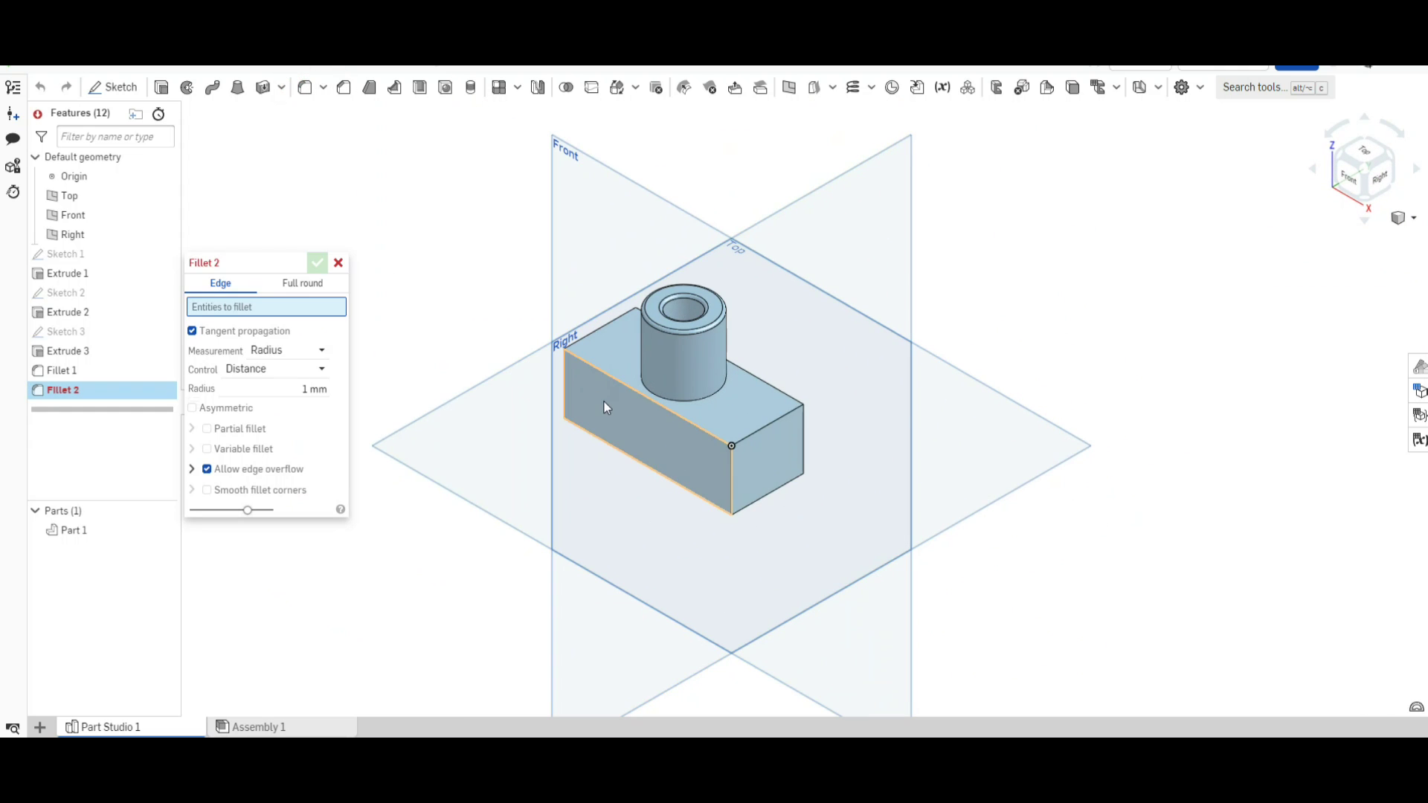
{"action": "left_click", "coordinate": [604, 402]}
{"action": "right_click_drag", "start_coordinate": [568, 558], "coordinate": [748, 412]}
{"action": "left_click", "coordinate": [758, 403]}
{"action": "right_click_drag", "start_coordinate": [768, 551], "coordinate": [742, 469]}
{"action": "left_click", "coordinate": [730, 467]}
{"action": "right_click_drag", "start_coordinate": [658, 601], "coordinate": [833, 520]}
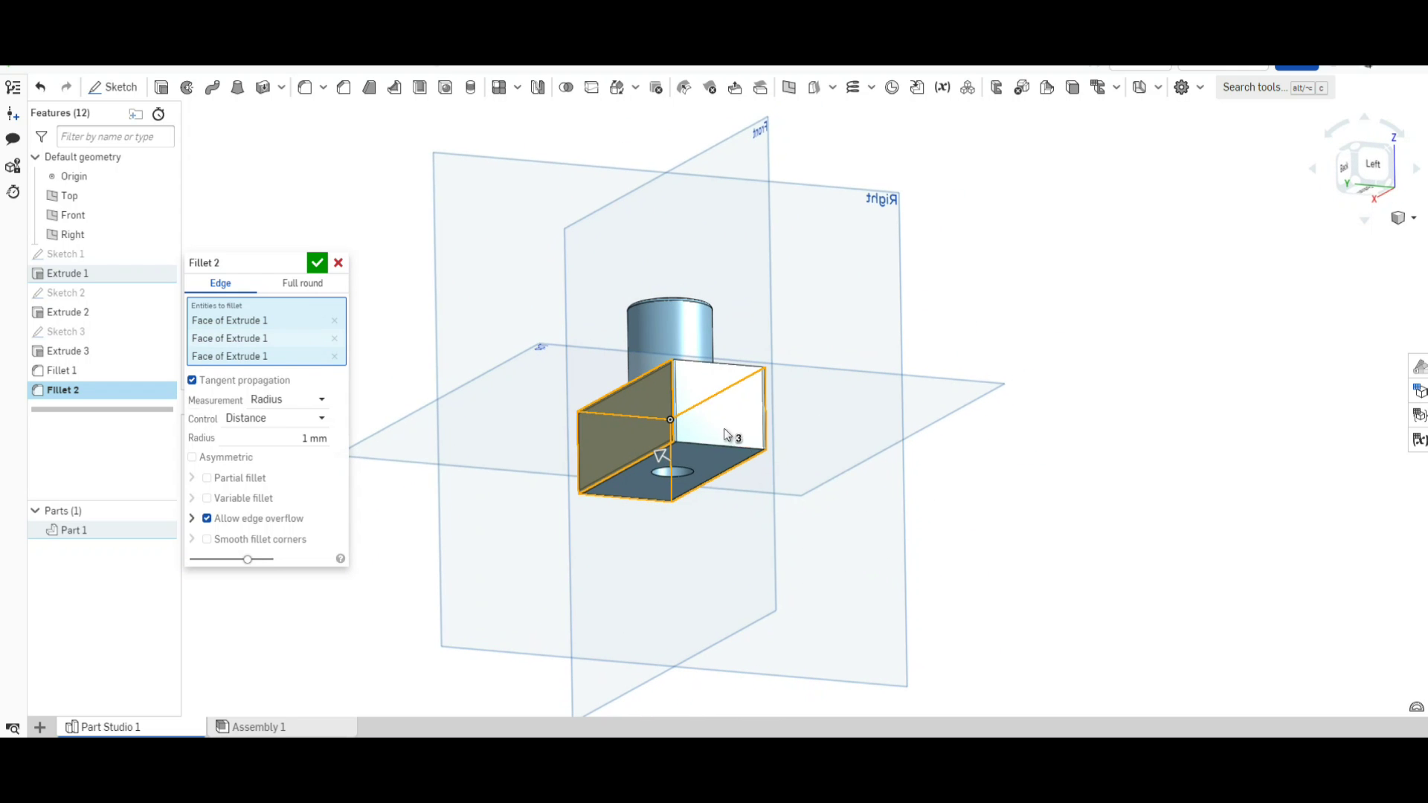
{"action": "left_click", "coordinate": [717, 413]}
Step: Add the block's front and top faces and commit the 1 mm Fillet 2
{"action": "right_click_drag", "start_coordinate": [758, 602], "coordinate": [725, 498]}
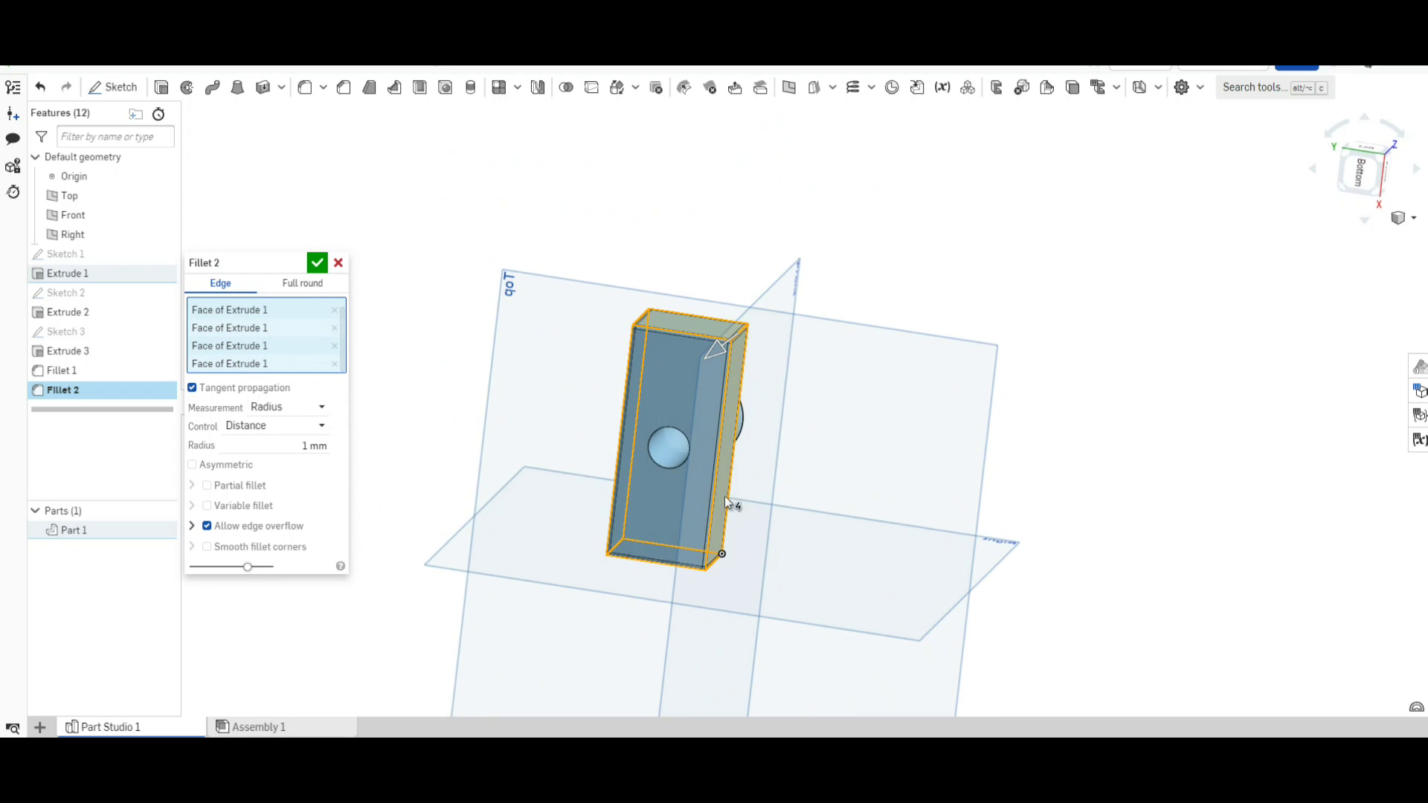
{"action": "left_click", "coordinate": [664, 359]}
{"action": "right_click_drag", "start_coordinate": [556, 340], "coordinate": [603, 504]}
{"action": "left_click", "coordinate": [699, 453]}
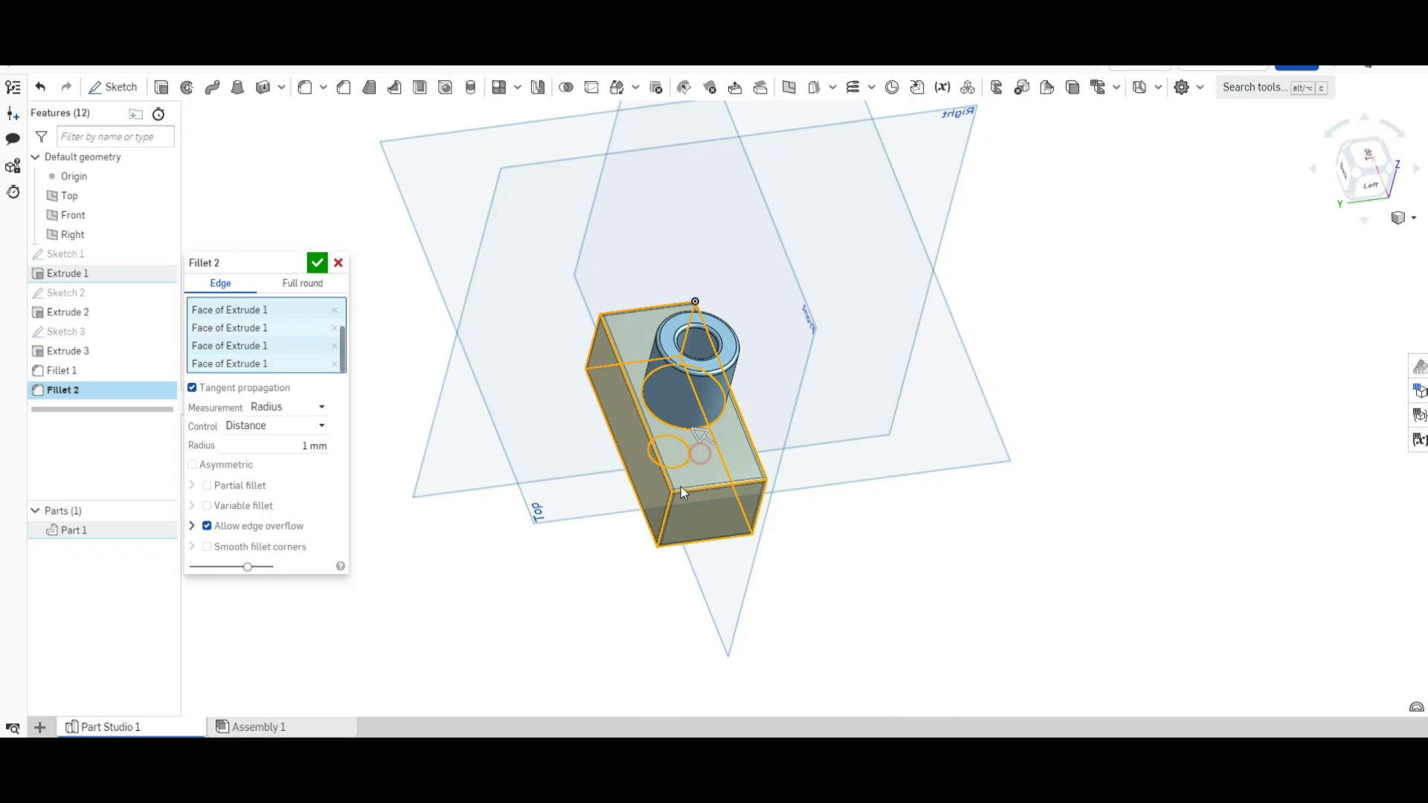
{"action": "left_click", "coordinate": [318, 263]}
{"action": "right_click_drag", "start_coordinate": [577, 526], "coordinate": [686, 483]}
{"action": "scroll", "coordinate": [685, 484], "scroll_direction": "up", "scroll_amount": 3}
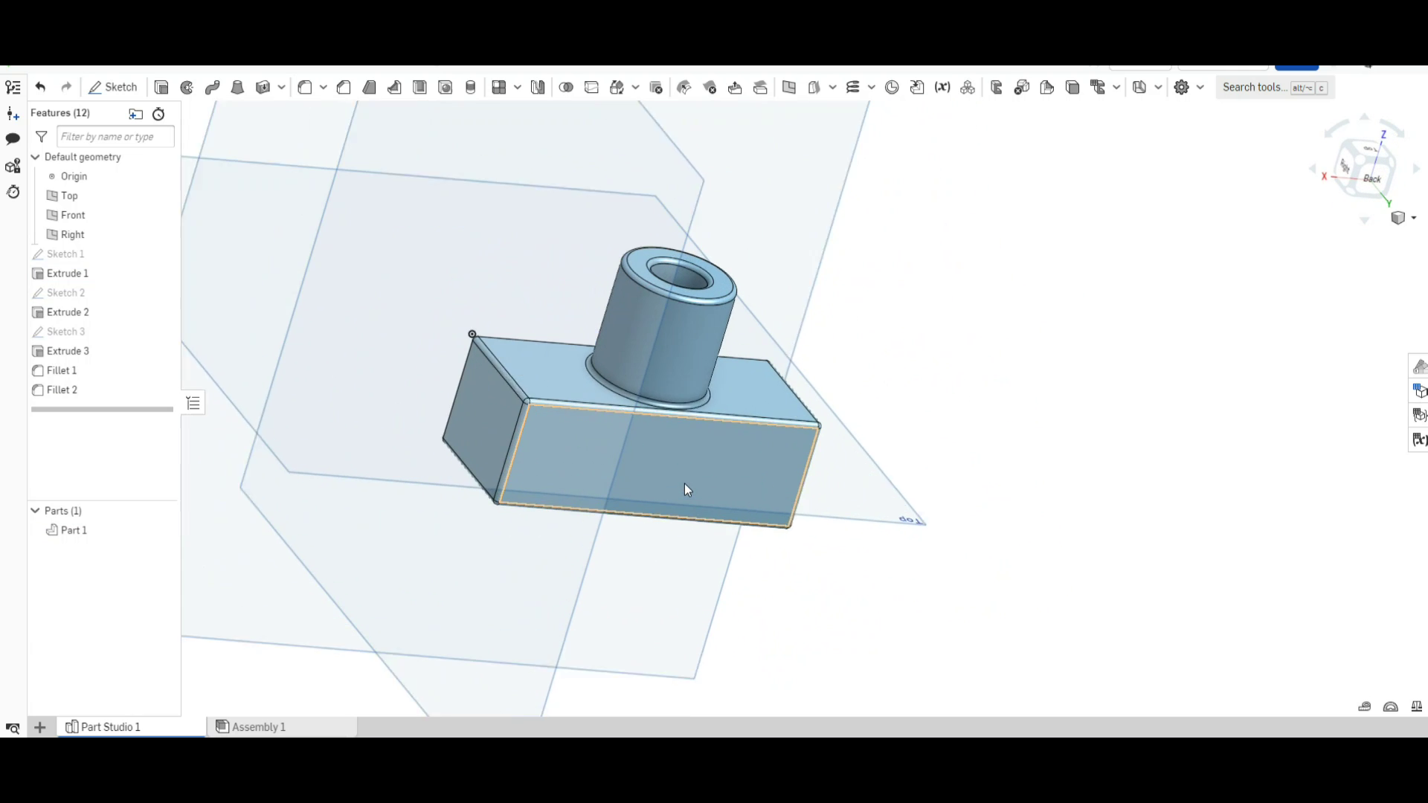
{"action": "scroll", "coordinate": [686, 489], "scroll_direction": "up", "scroll_amount": 6}
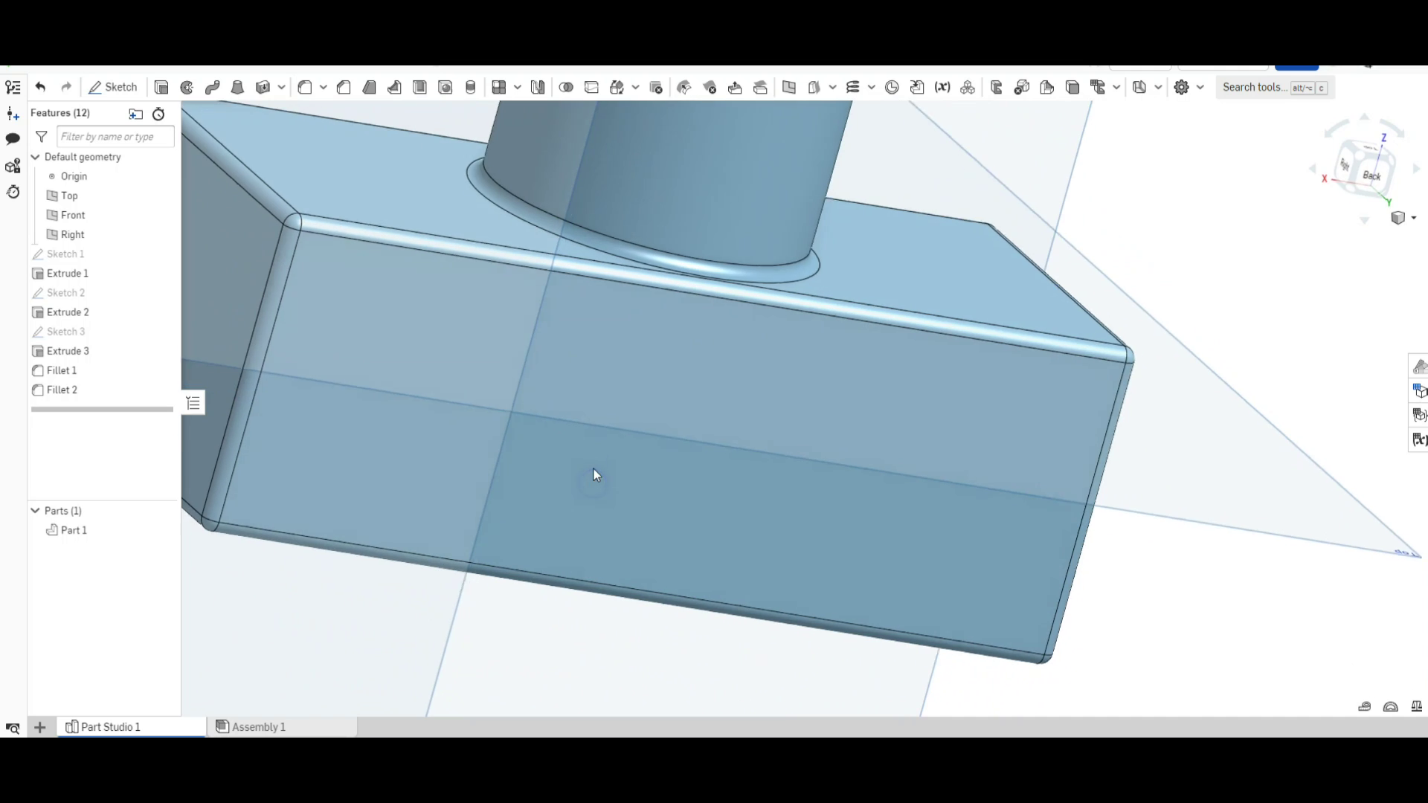
{"action": "right_click_drag", "start_coordinate": [595, 475], "coordinate": [588, 450]}
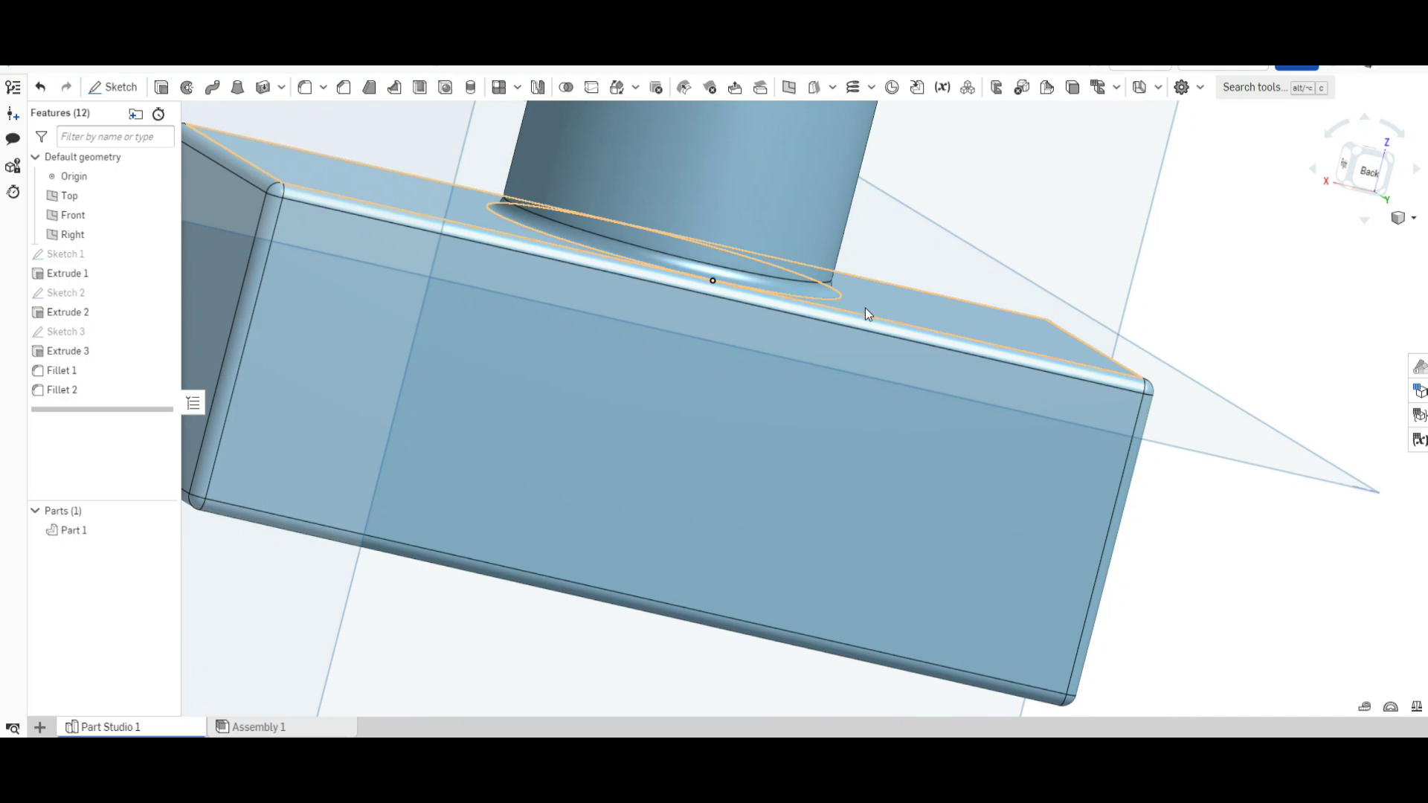
{"action": "right_click_drag", "start_coordinate": [998, 314], "coordinate": [858, 324]}
{"action": "scroll", "coordinate": [833, 265], "scroll_direction": "down", "scroll_amount": 5}
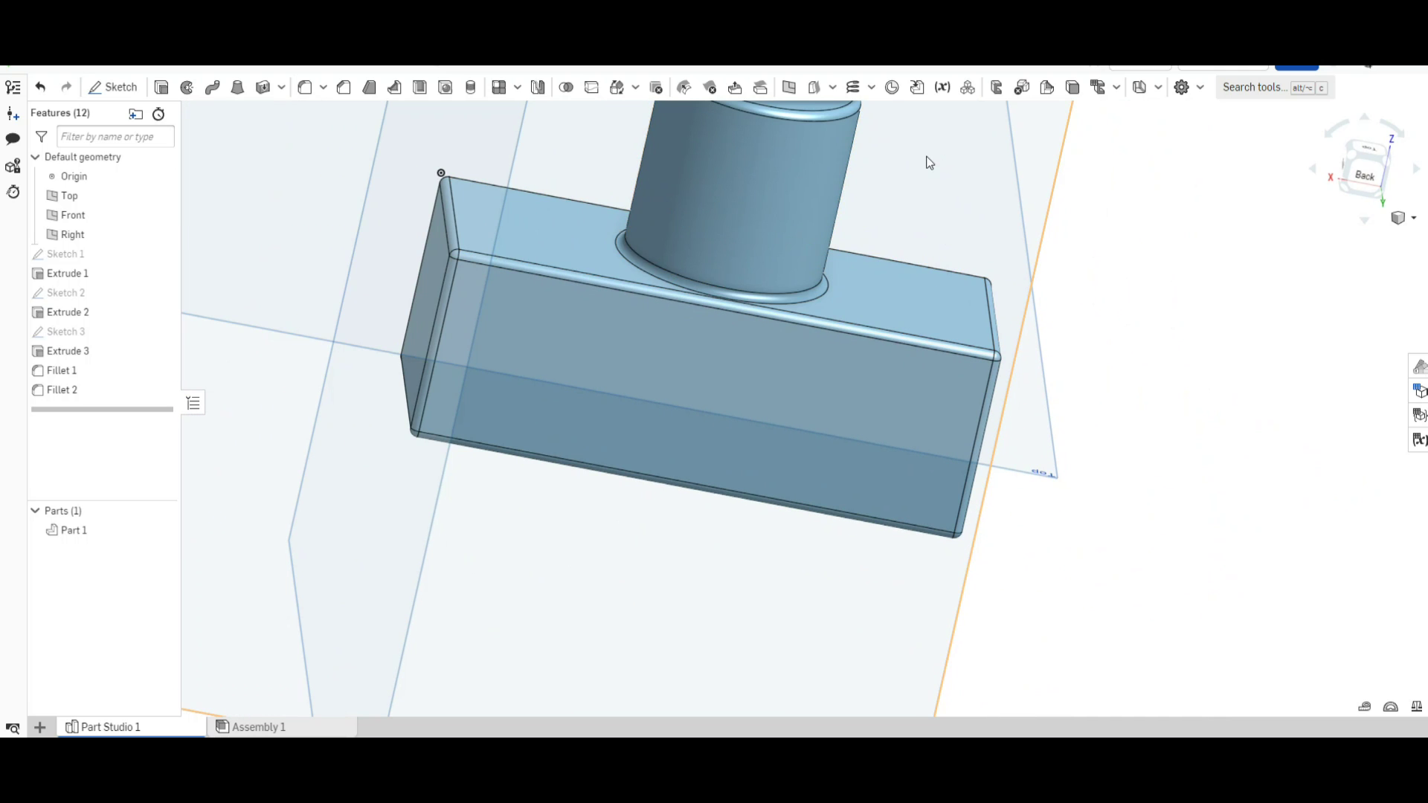
{"action": "scroll", "coordinate": [933, 156], "scroll_direction": "down", "scroll_amount": 3}
{"action": "scroll", "coordinate": [935, 154], "scroll_direction": "down", "scroll_amount": 4}
{"action": "right_click_drag", "start_coordinate": [947, 141], "coordinate": [896, 363]}
{"action": "scroll", "coordinate": [855, 461], "scroll_direction": "up", "scroll_amount": 5}
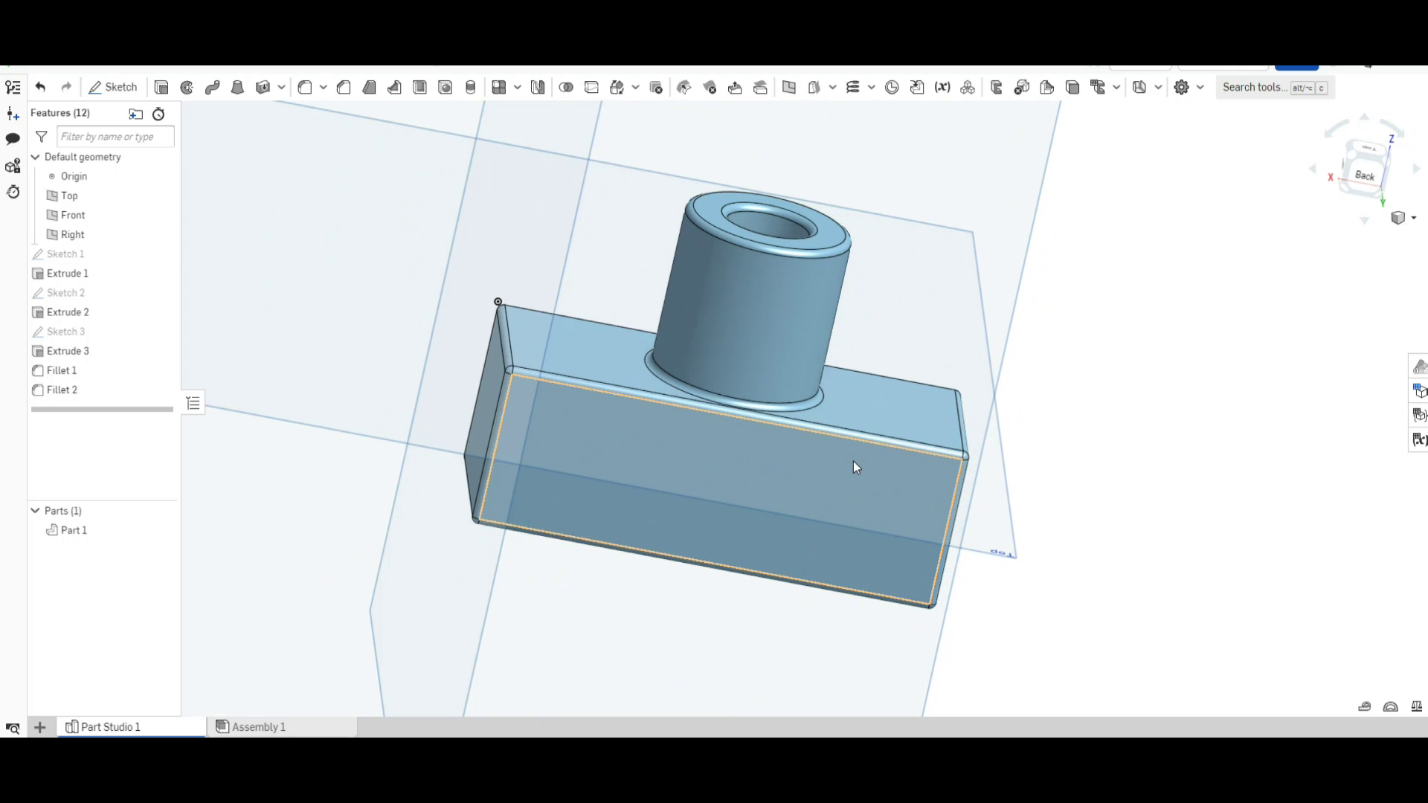
{"action": "right_click_drag", "start_coordinate": [1007, 383], "coordinate": [1112, 266]}
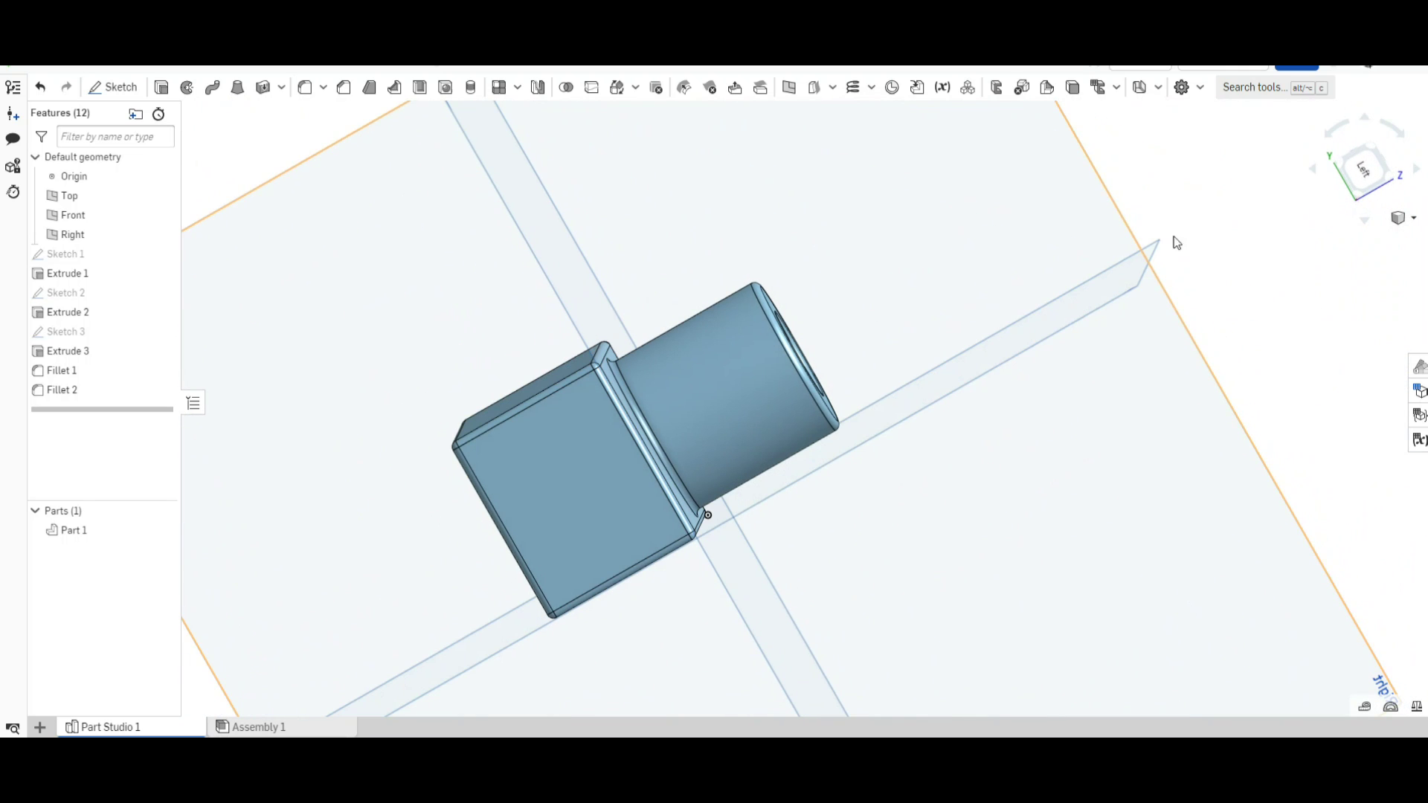
Step: Switch to Isometric view and hide the Top, Front and Right planes
{"action": "left_click", "coordinate": [1412, 219]}
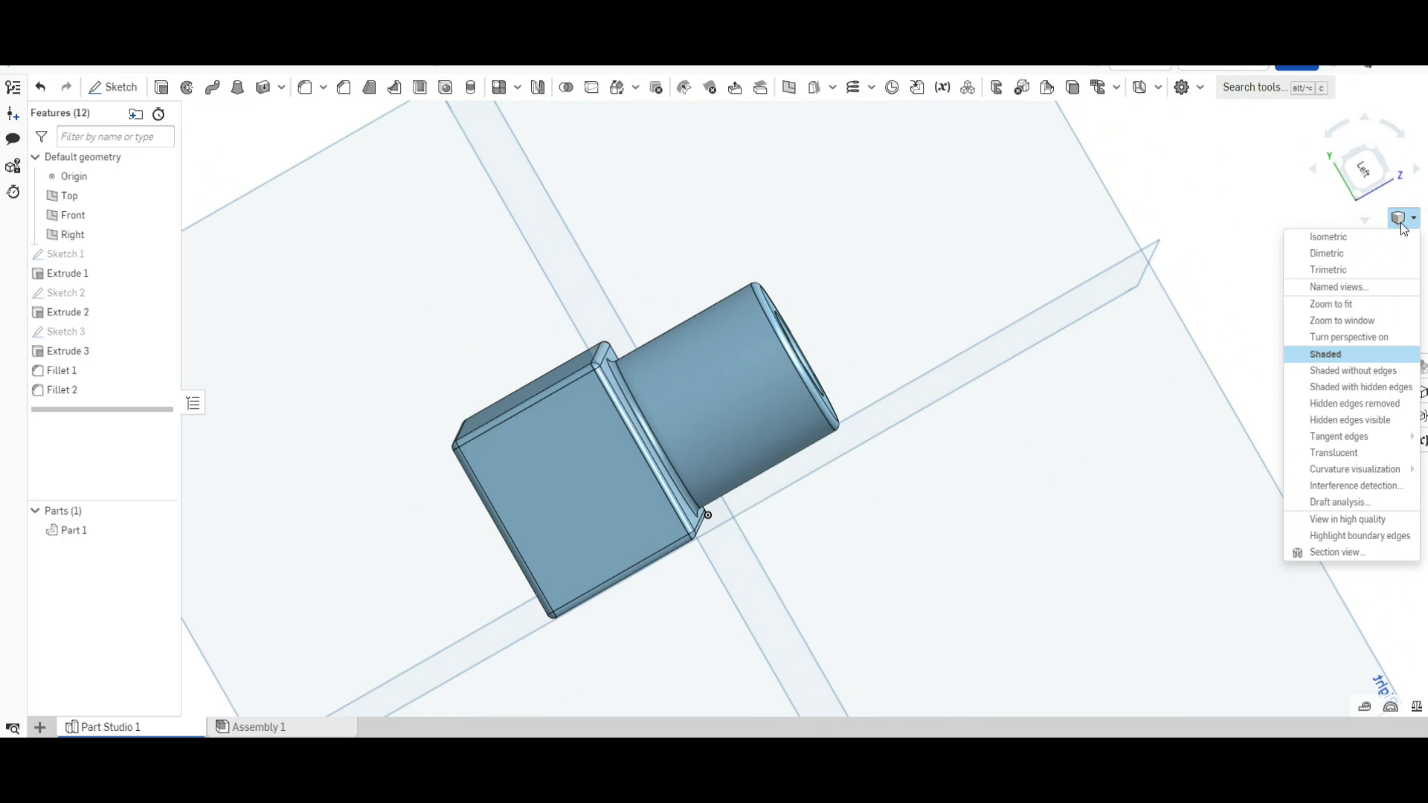
{"action": "left_click", "coordinate": [1358, 232]}
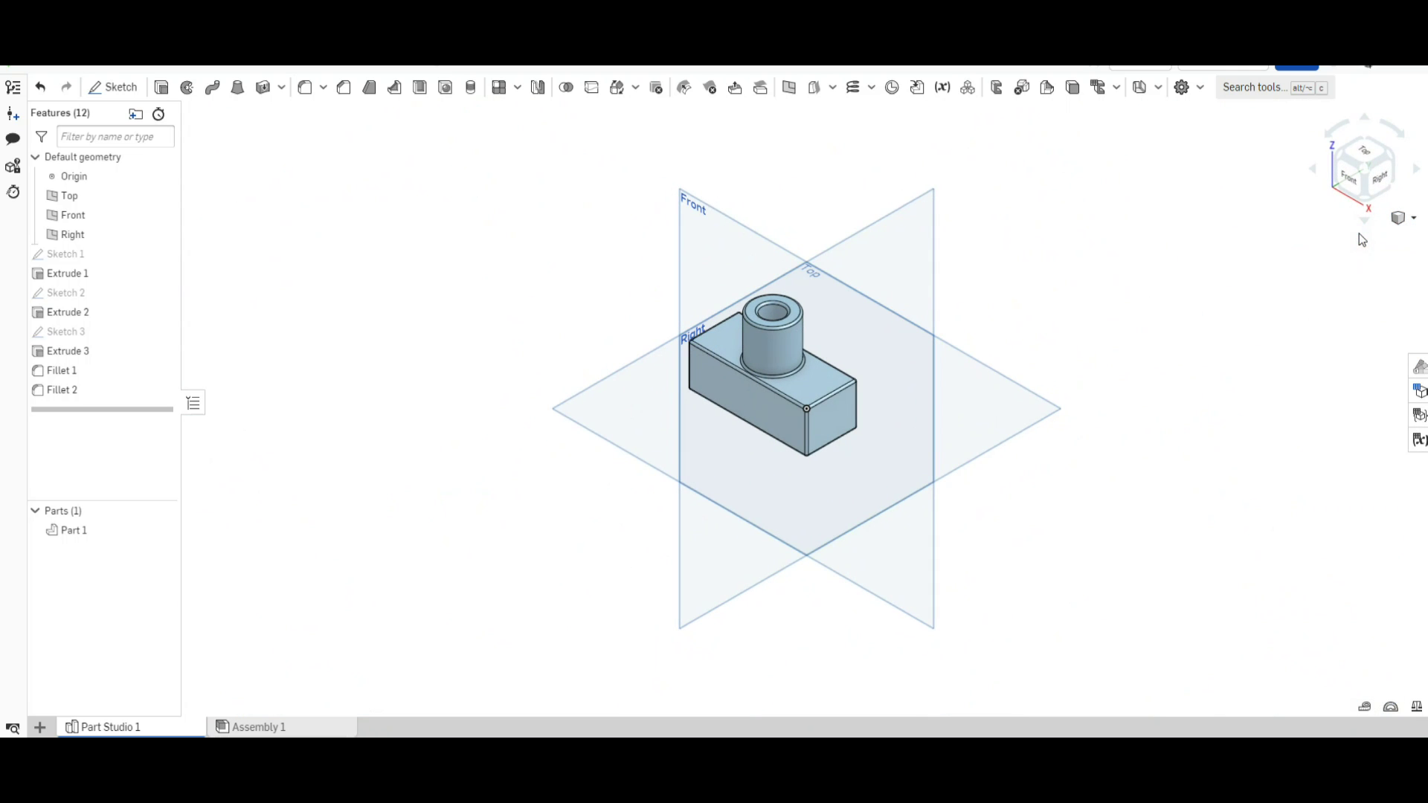
{"action": "key", "text": "p"}
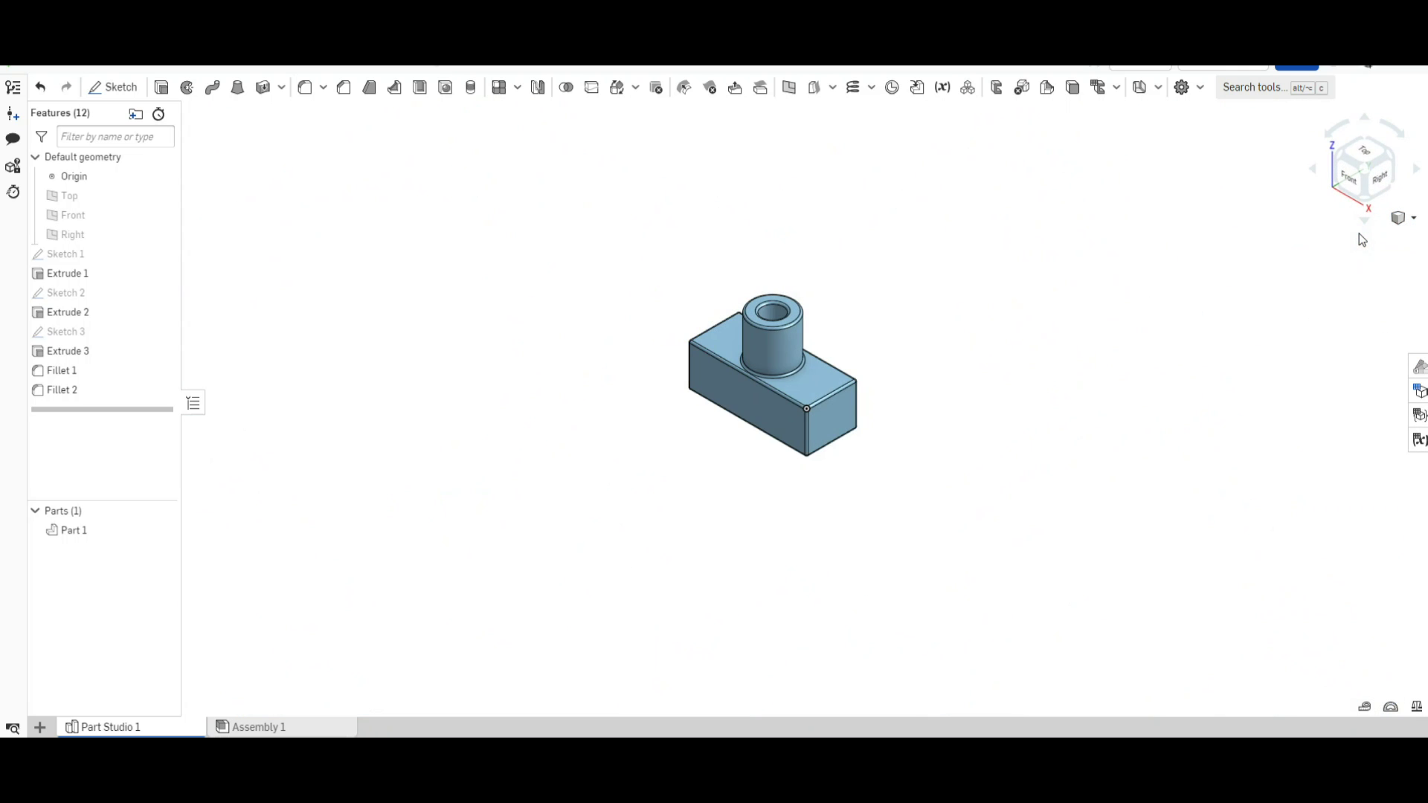
Step: Zoom, pan and orbit to inspect the filleted block and hollow boss
{"action": "scroll", "coordinate": [974, 297], "scroll_direction": "up", "scroll_amount": 3}
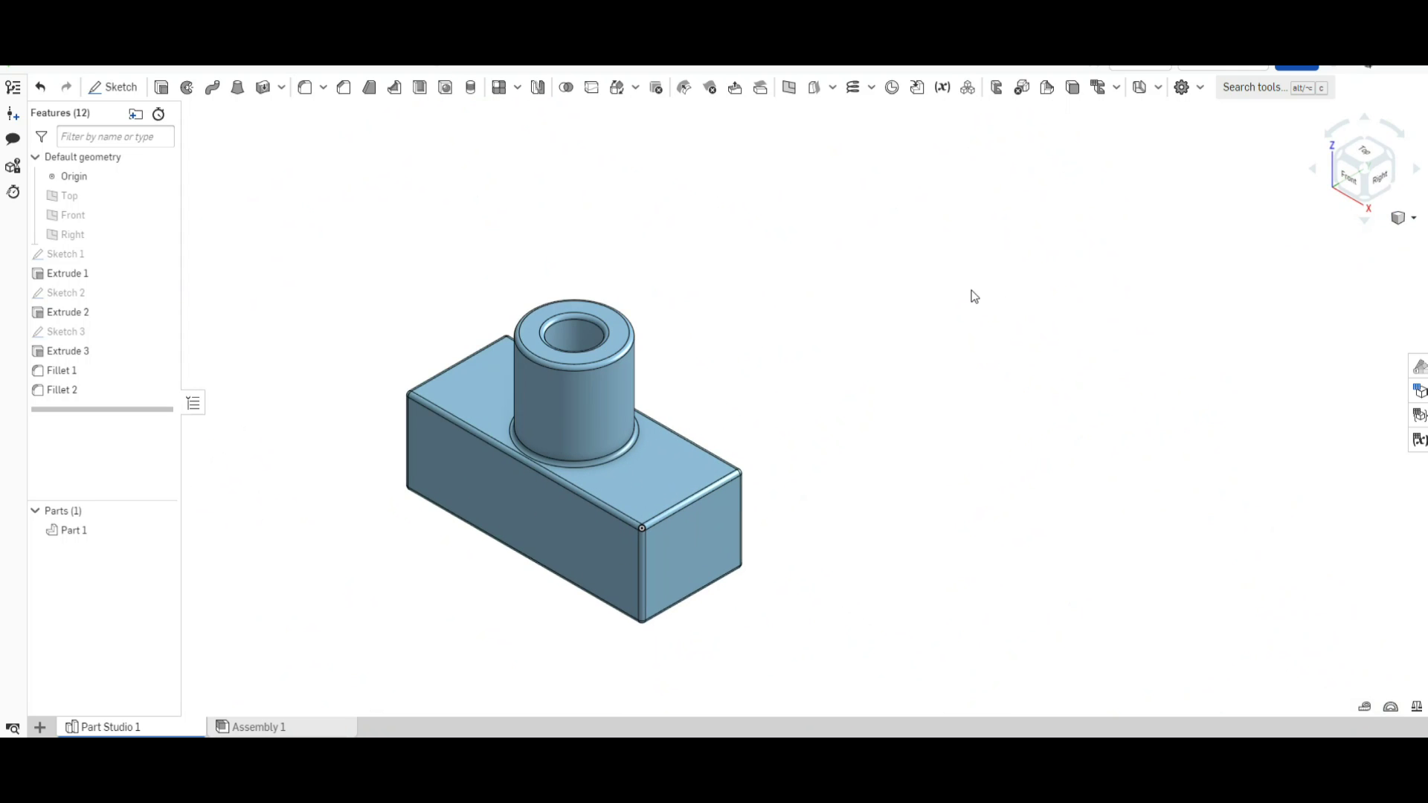
{"action": "scroll", "coordinate": [740, 268], "scroll_direction": "up", "scroll_amount": 4}
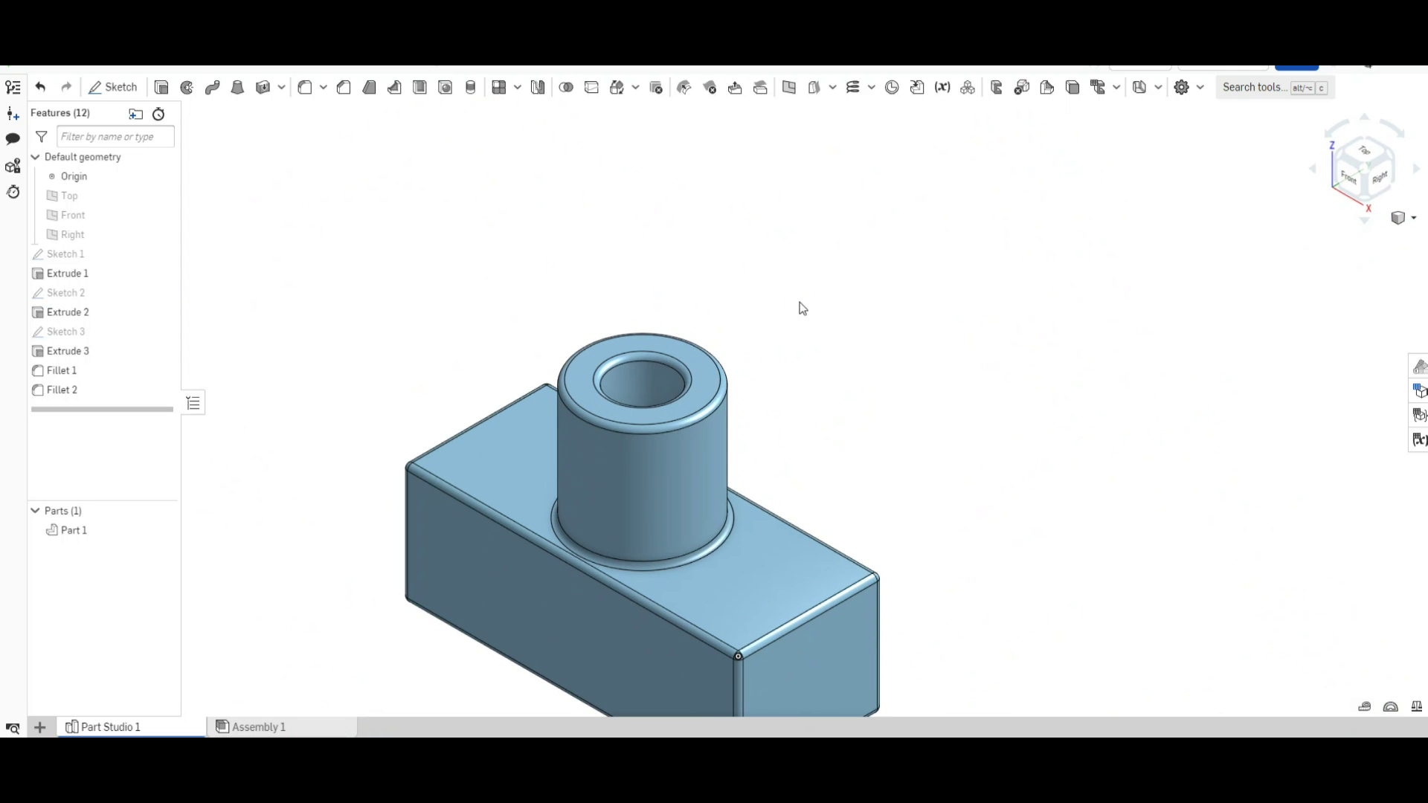
{"action": "middle_click_drag", "start_coordinate": [890, 428], "coordinate": [972, 273]}
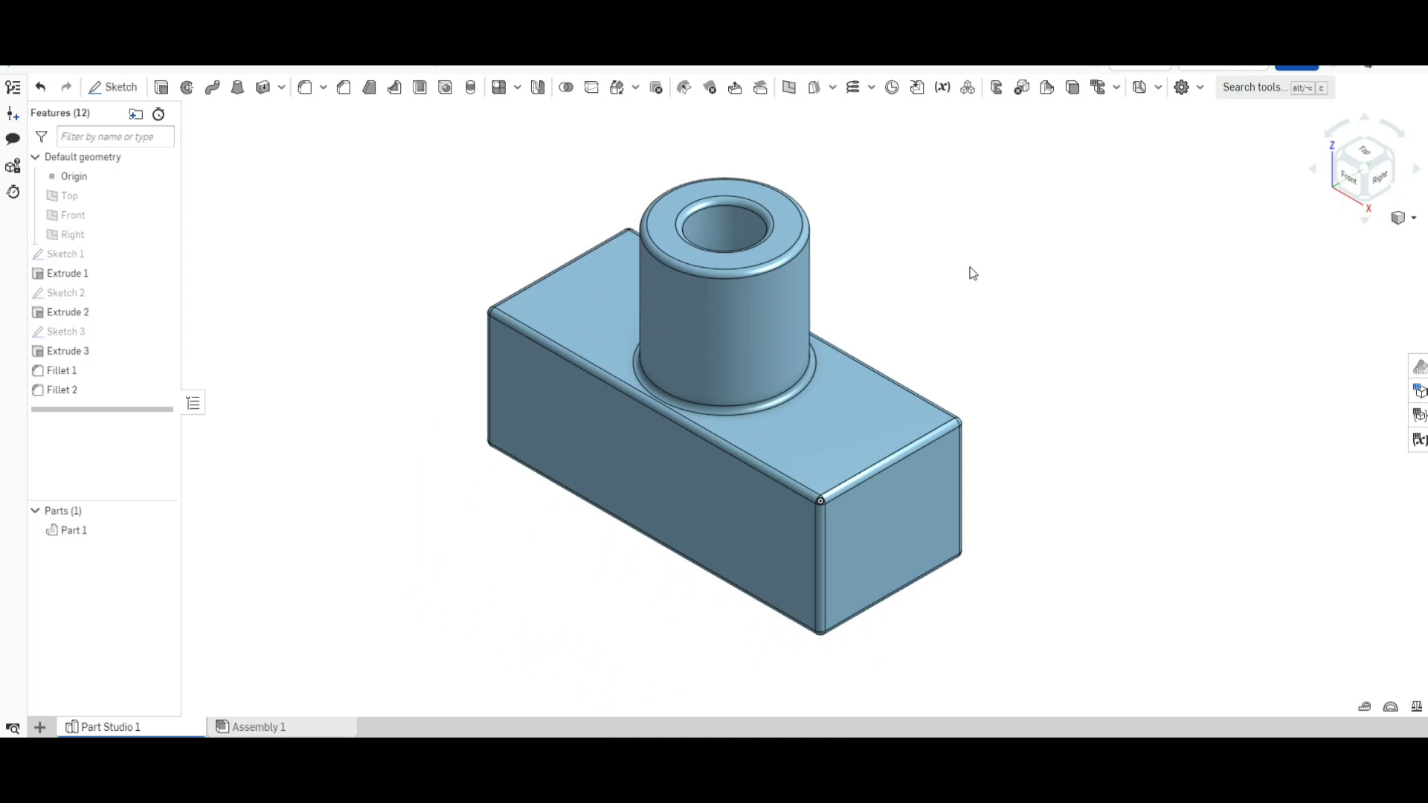
{"action": "right_click_drag", "start_coordinate": [1185, 390], "coordinate": [1333, 730]}
{"action": "right_click_drag", "start_coordinate": [604, 545], "coordinate": [716, 247]}
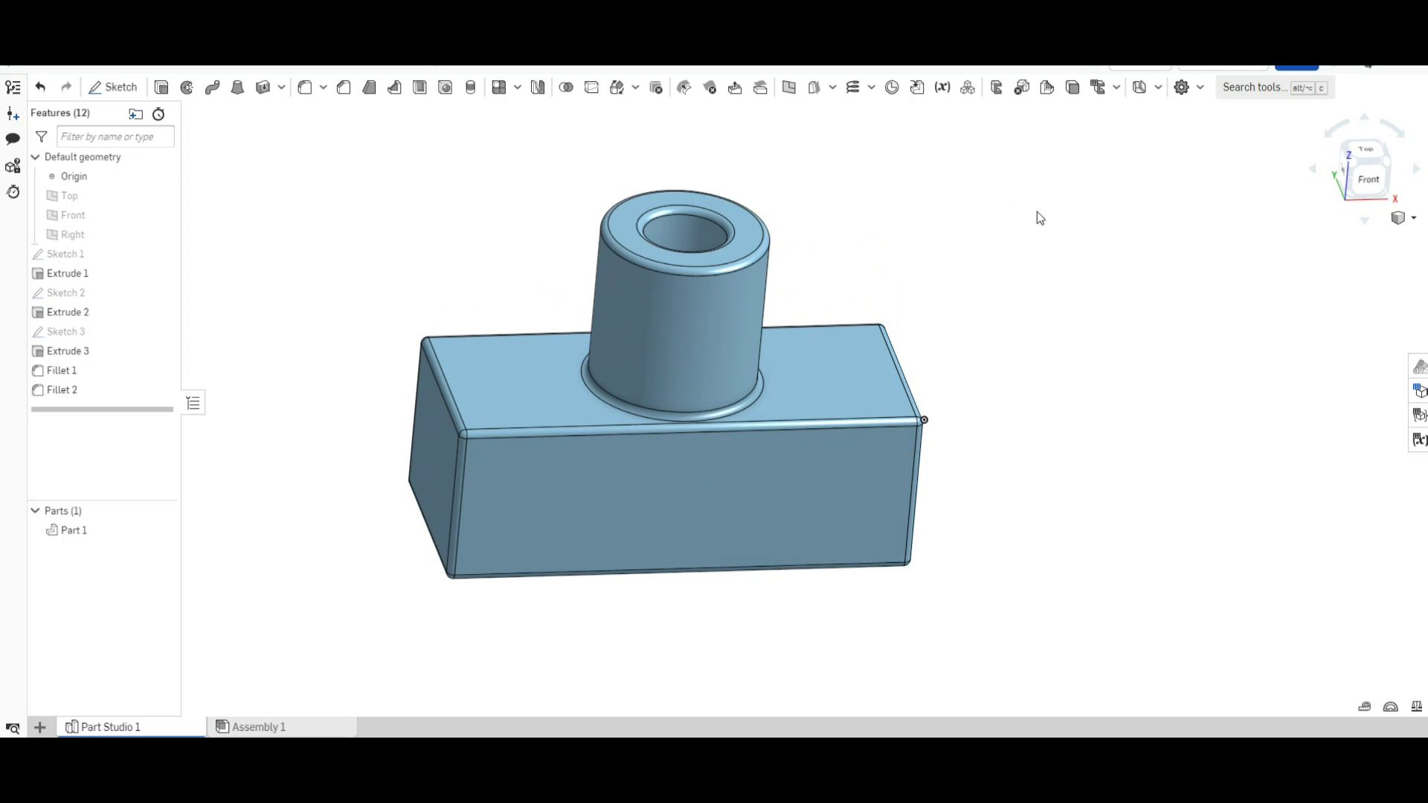
{"action": "right_click_drag", "start_coordinate": [1086, 238], "coordinate": [179, 244]}
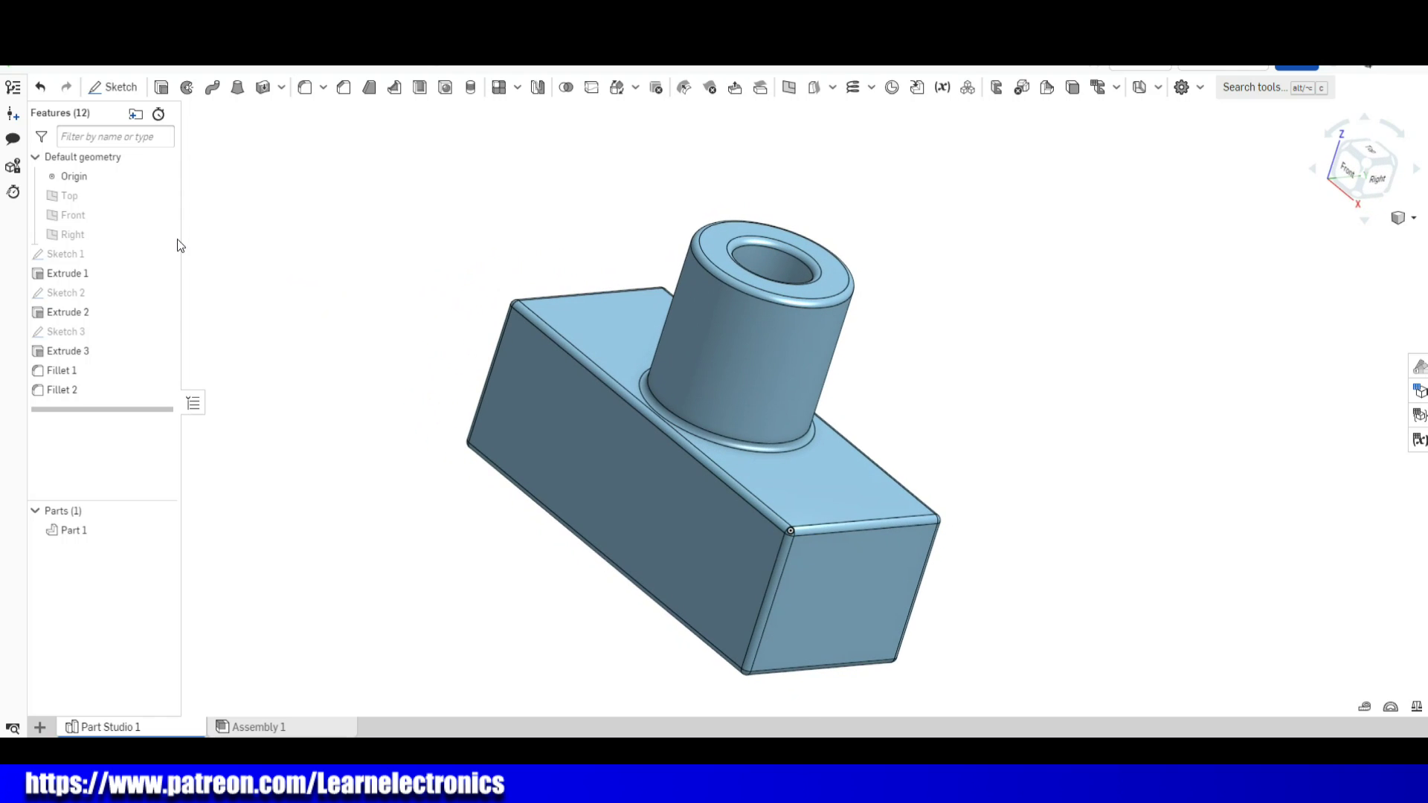